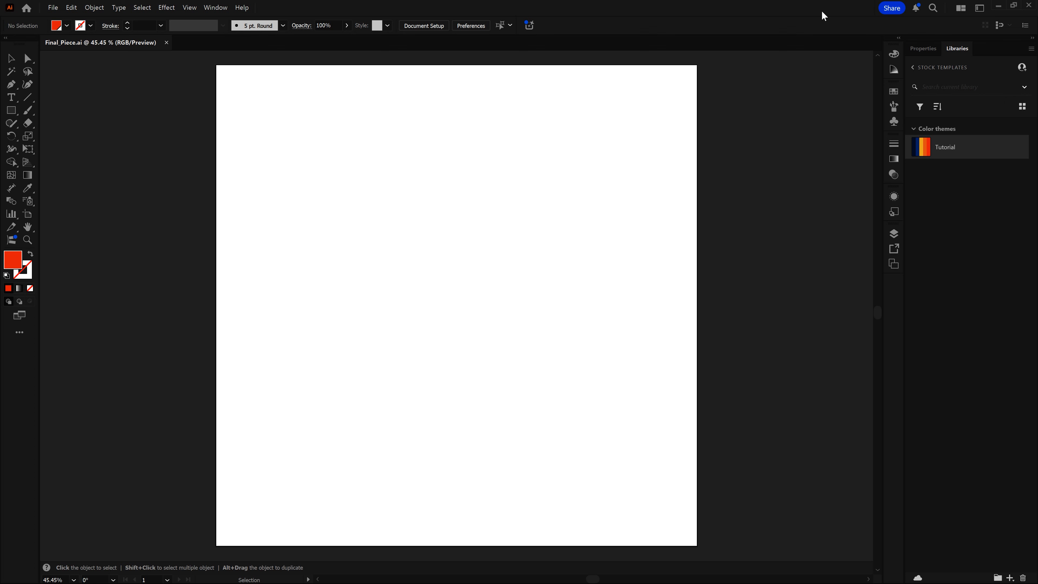
Show the Appearance panel so that it stays expanded beside the empty artboard.
{"action": "left_click", "coordinate": [222, 8]}
{"action": "left_click", "coordinate": [215, 8]}
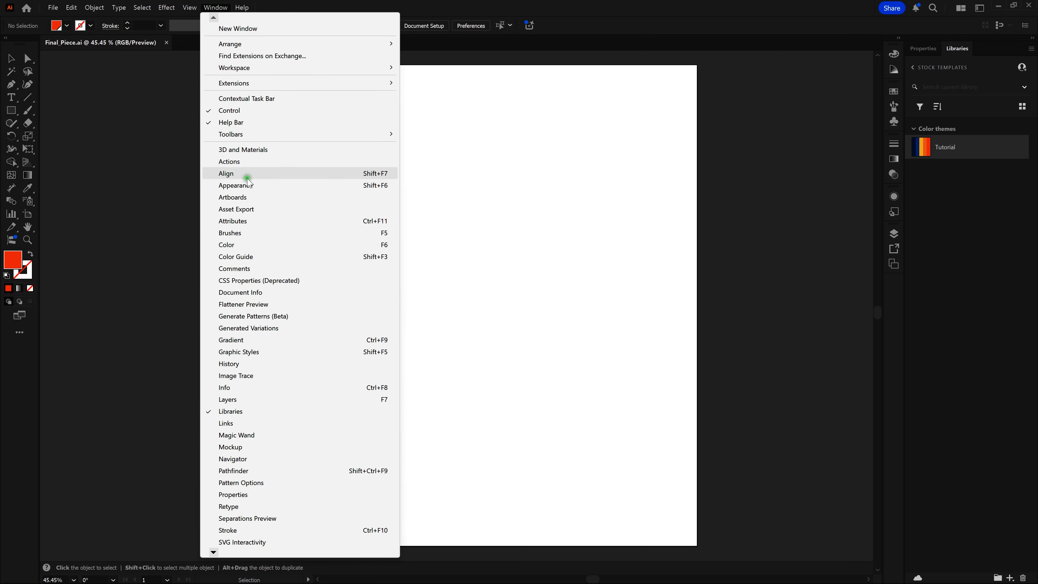
{"action": "left_click", "coordinate": [249, 185]}
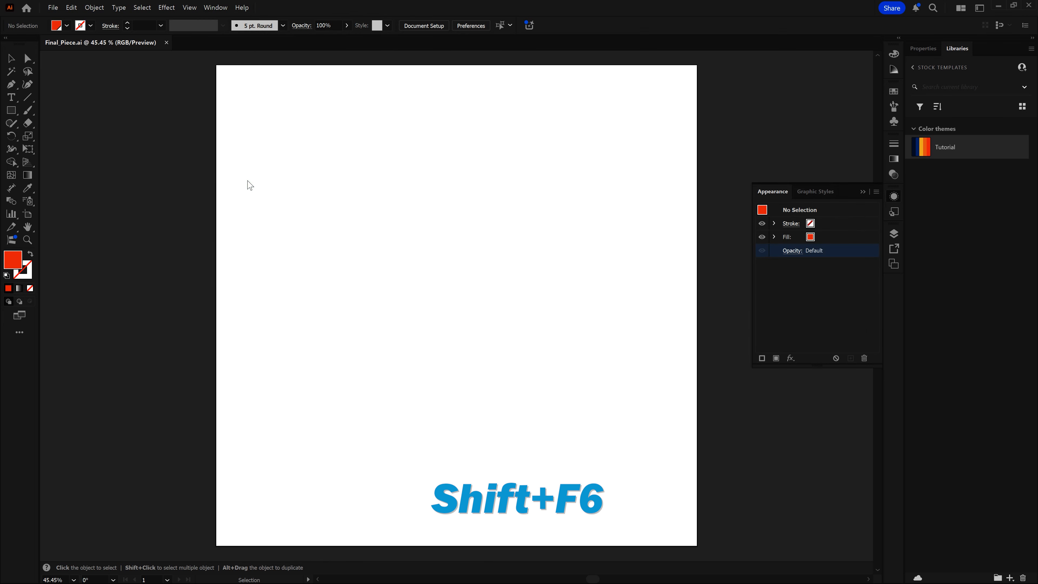
{"action": "left_click", "coordinate": [378, 138]}
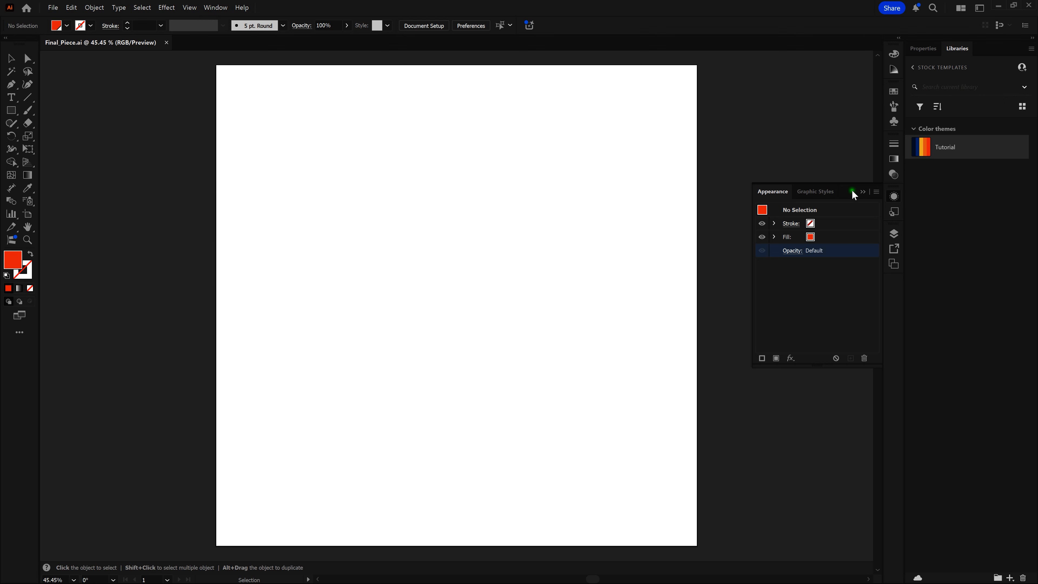
{"action": "left_click", "coordinate": [862, 192]}
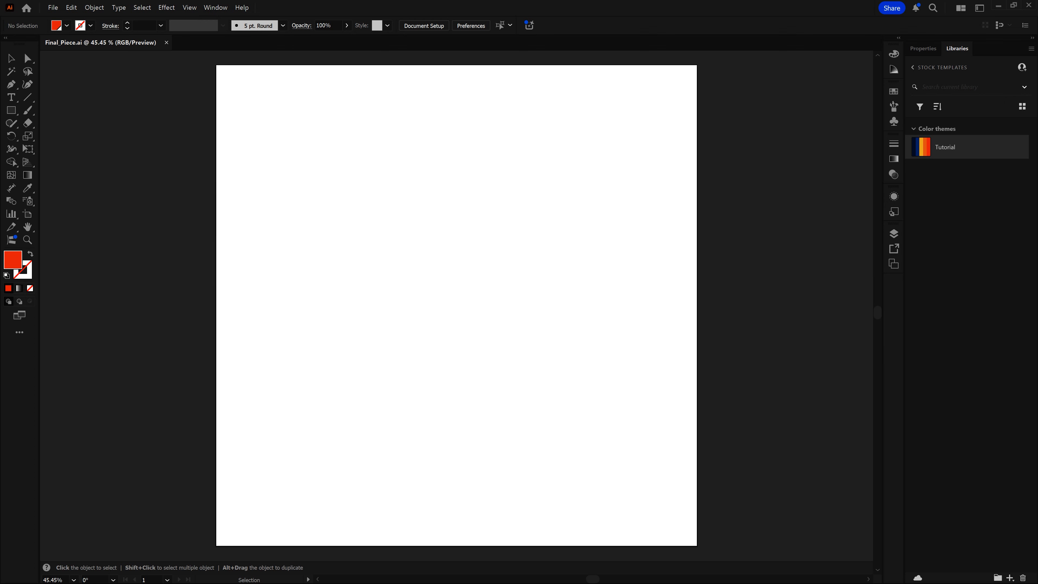
{"action": "left_click", "coordinate": [893, 197]}
{"action": "left_click", "coordinate": [893, 197]}
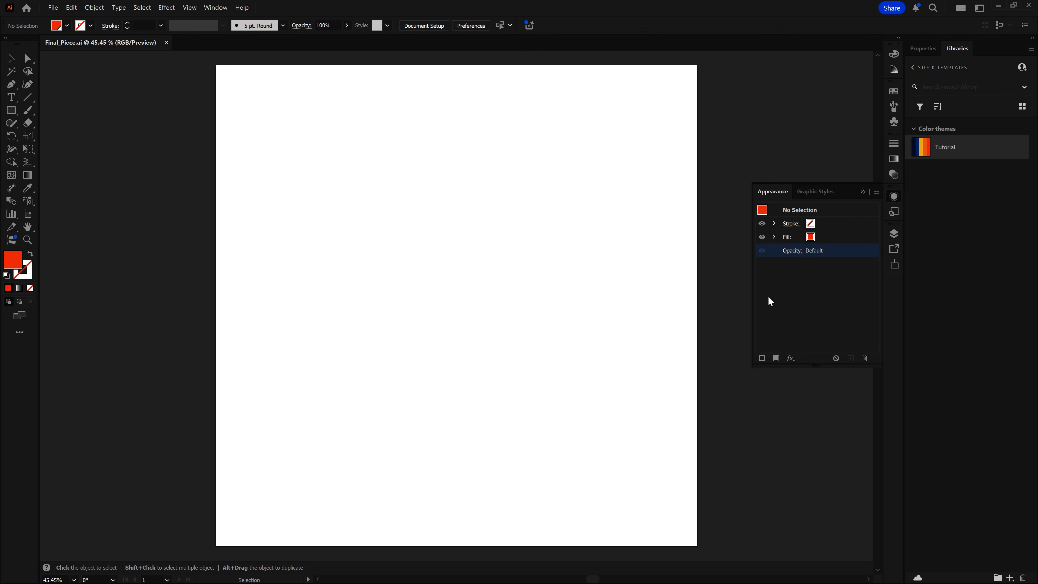
{"action": "left_click", "coordinate": [446, 225]}
Create a six-sided polygon with a 200 px radius near the centre of the artboard.
{"action": "left_click", "coordinate": [11, 110]}
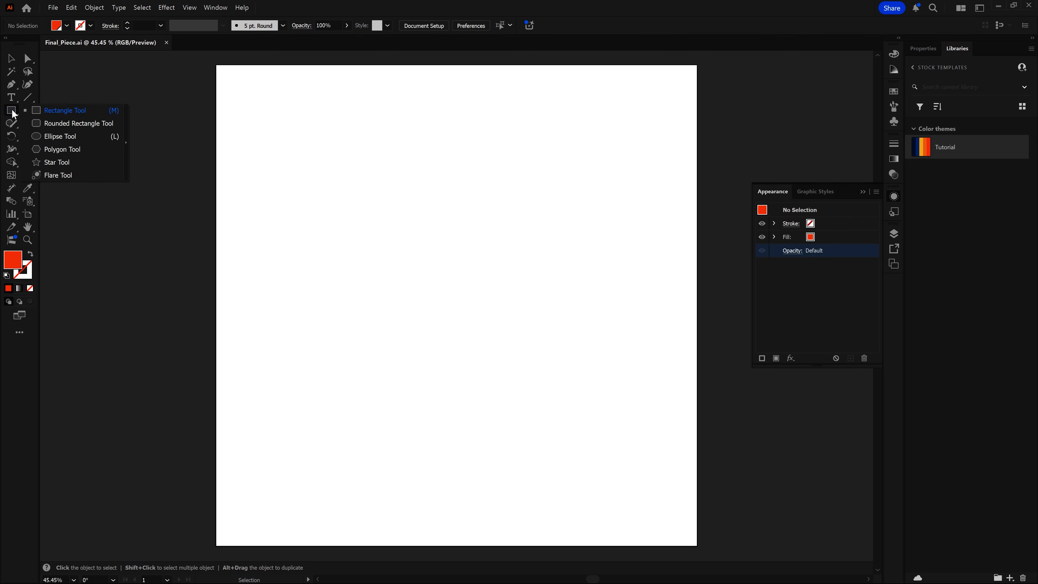
{"action": "left_click", "coordinate": [64, 126]}
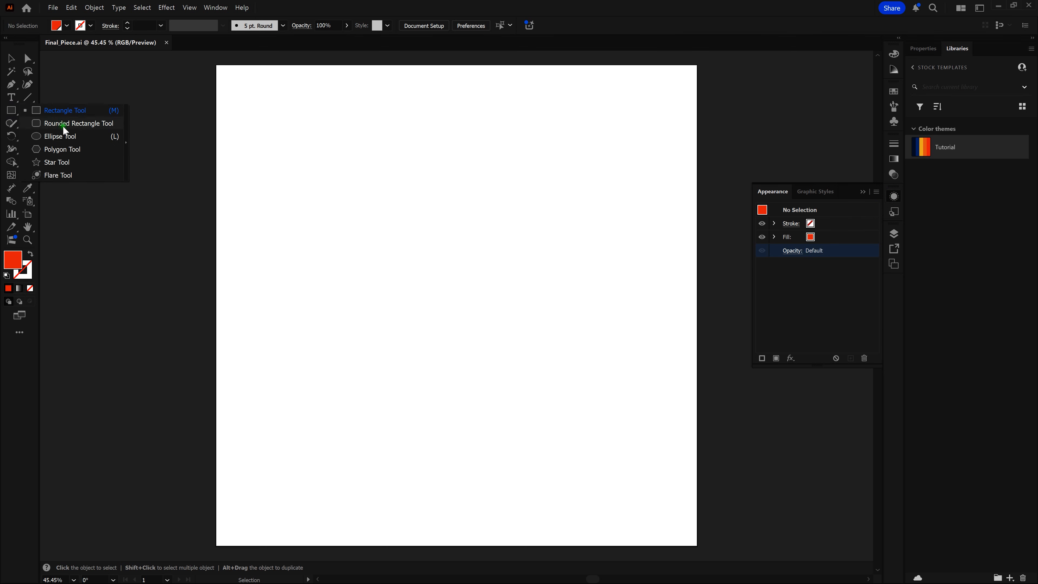
{"action": "left_click", "coordinate": [67, 149]}
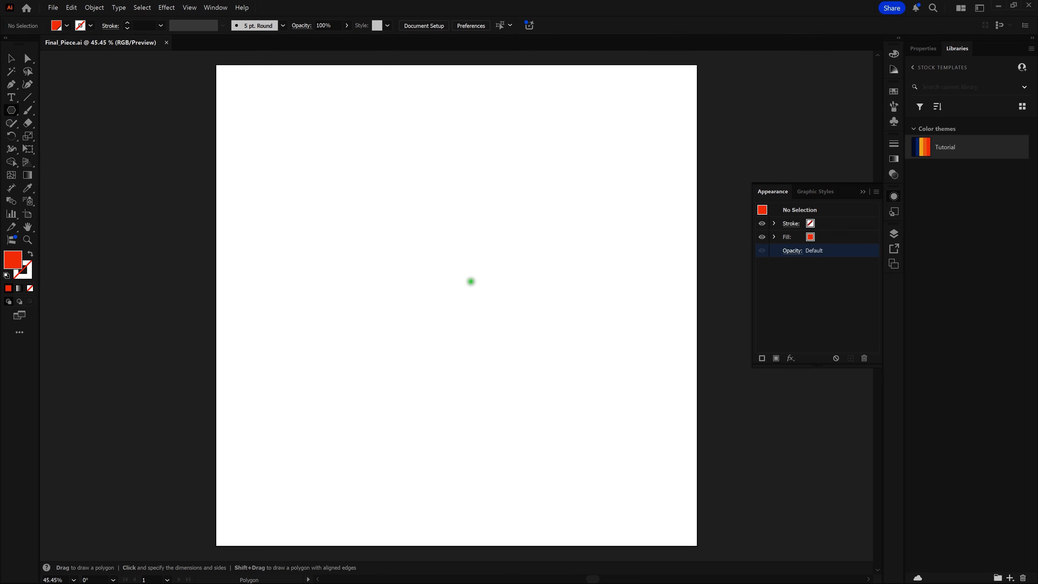
{"action": "left_click", "coordinate": [471, 282]}
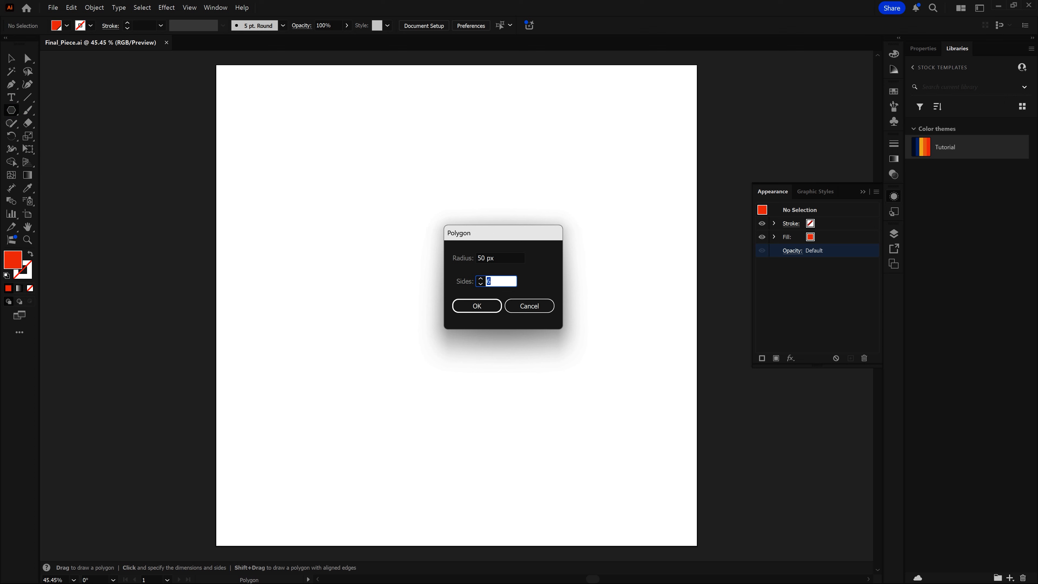
{"action": "key", "text": "Tab"}
{"action": "type", "text": "200"}
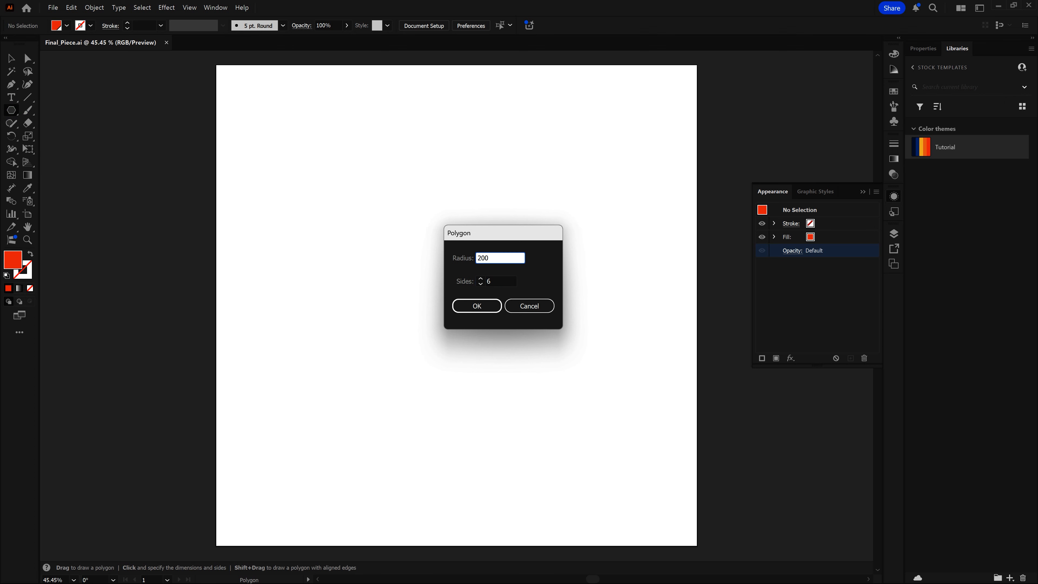
{"action": "key", "text": "Return"}
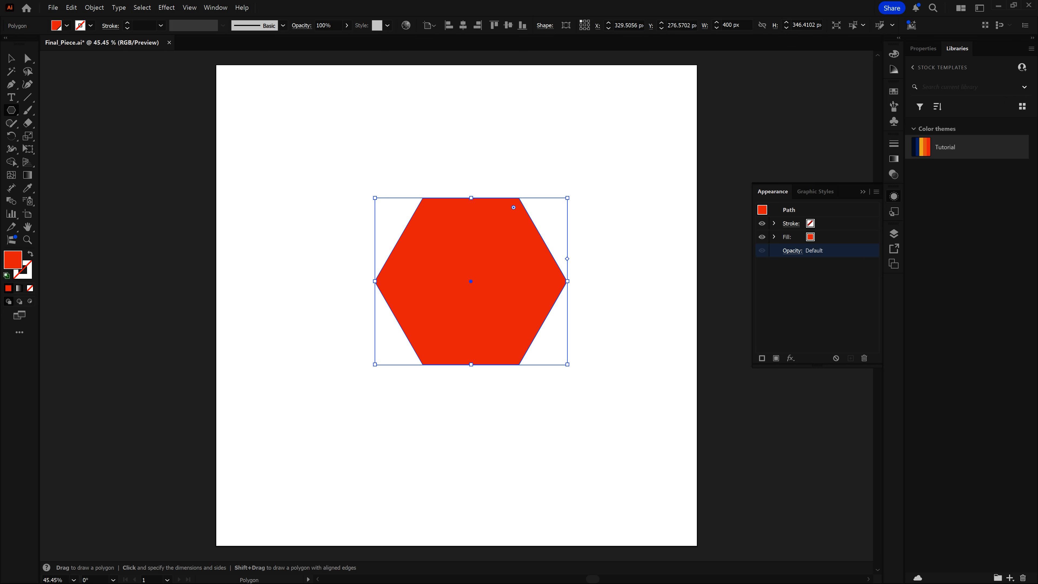
Reset the hexagon to the default white fill and black stroke and set its stroke weight to 10 pt.
{"action": "left_click", "coordinate": [6, 275]}
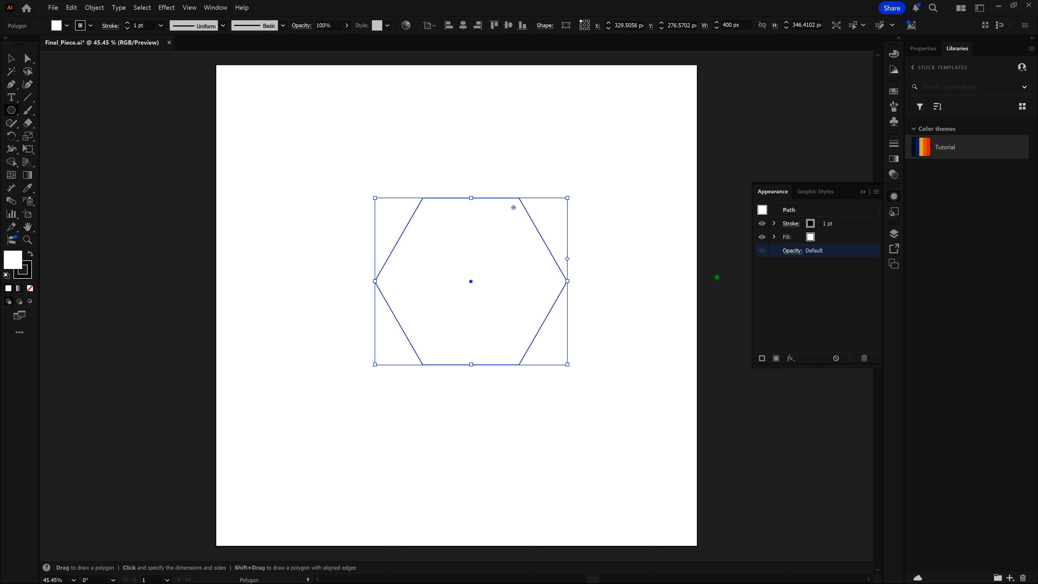
{"action": "left_click", "coordinate": [836, 225]}
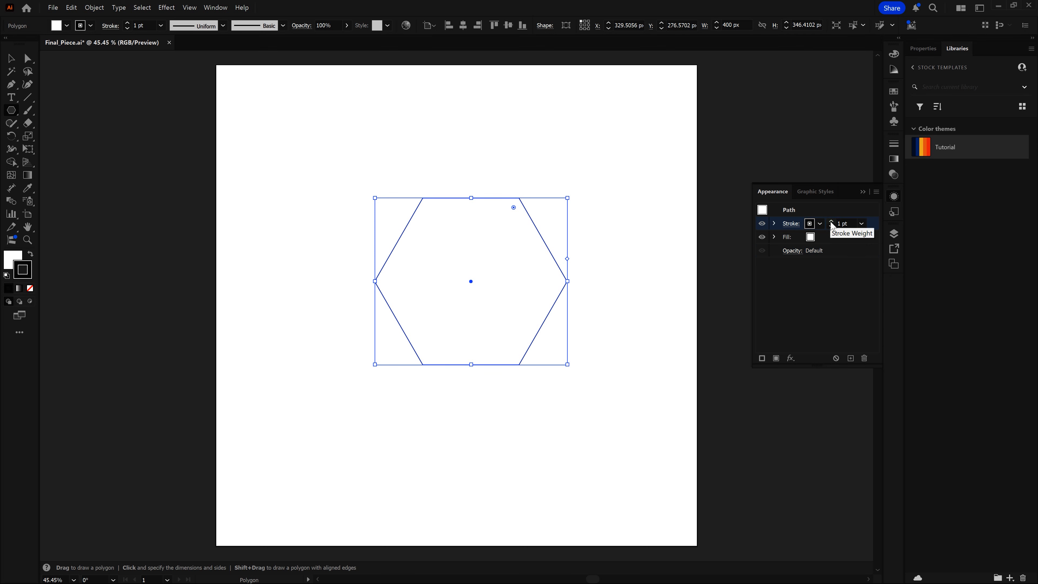
{"action": "left_click", "coordinate": [831, 221]}
{"action": "left_click", "coordinate": [831, 222]}
{"action": "left_click", "coordinate": [831, 221]}
{"action": "left_click", "coordinate": [832, 221]}
{"action": "double_click", "coordinate": [839, 223]}
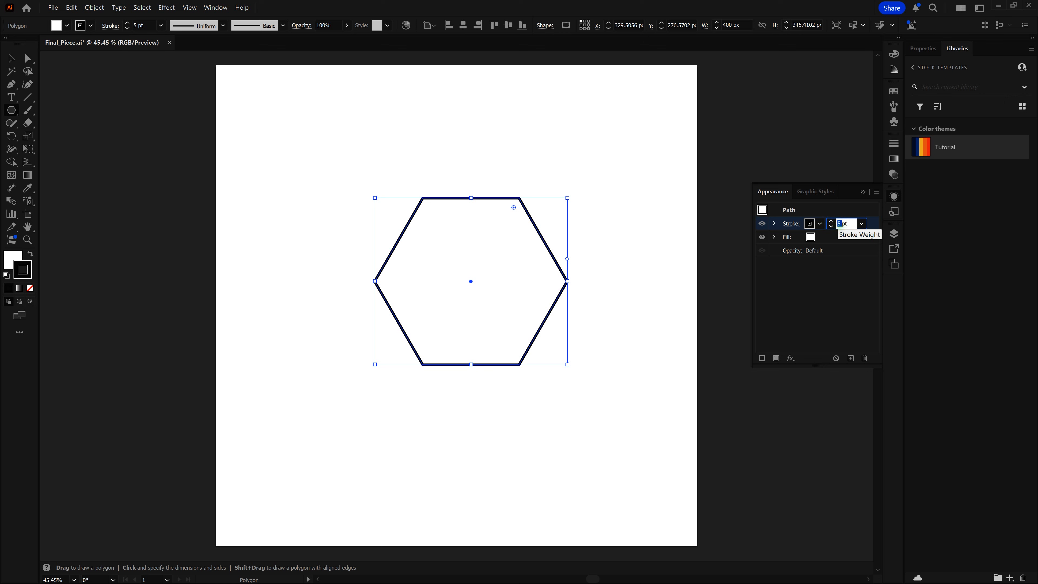
{"action": "type", "text": "10"}
{"action": "key", "text": "Return"}
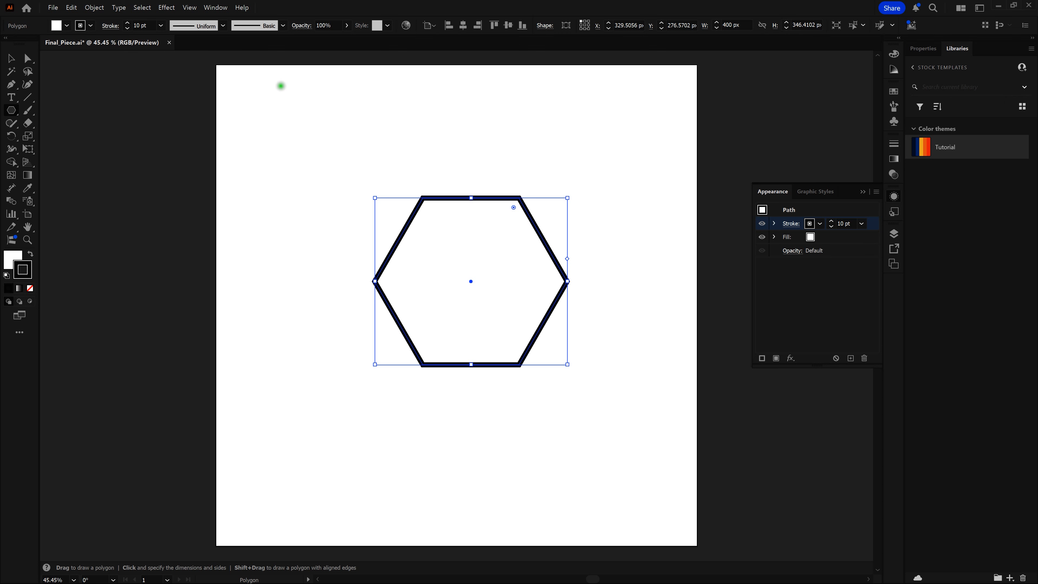
Draw an open L-shaped path beside the hexagon with the Pen tool, about 346 px tall and 100 px wide, and deselect it.
{"action": "left_click", "coordinate": [11, 85]}
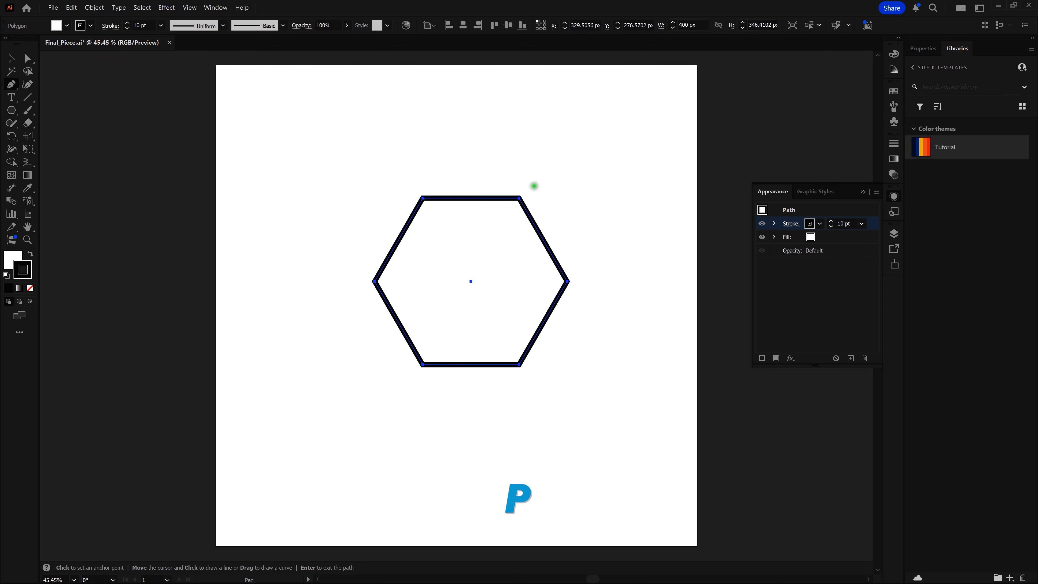
{"action": "left_click_drag", "start_coordinate": [611, 198], "coordinate": [600, 274]}
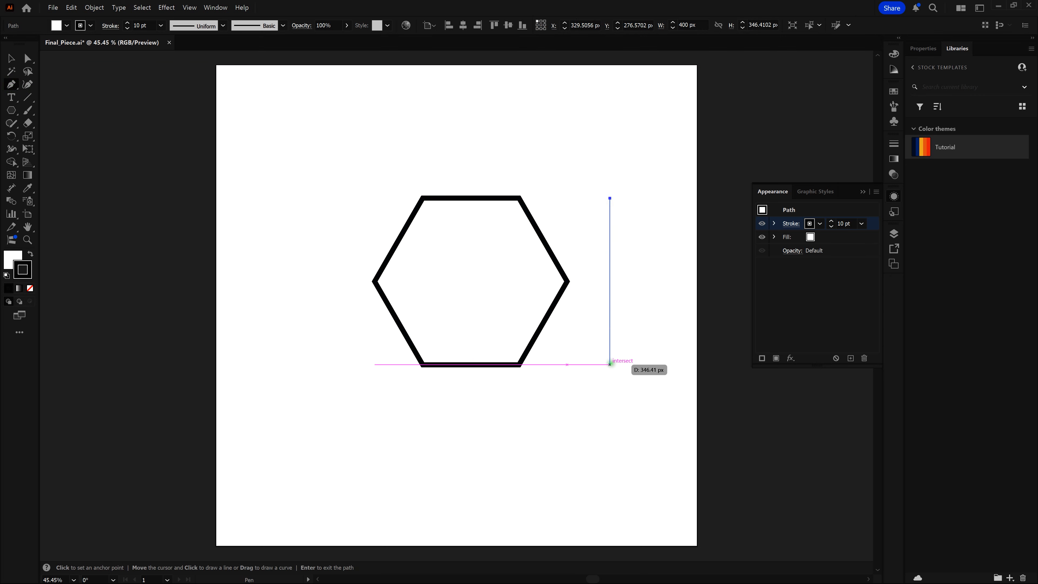
{"action": "left_click", "coordinate": [610, 364]}
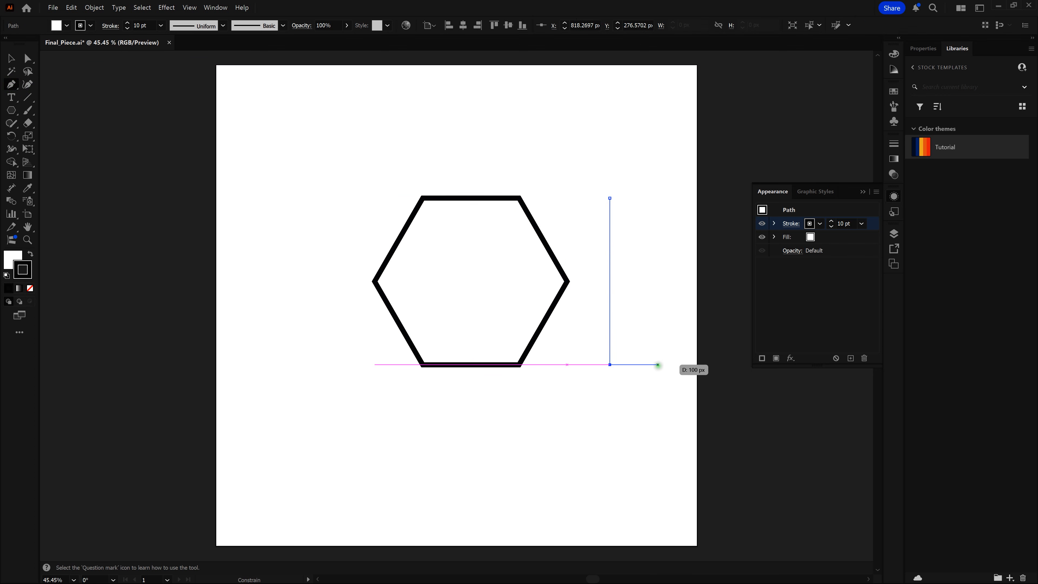
{"action": "left_click", "coordinate": [657, 364]}
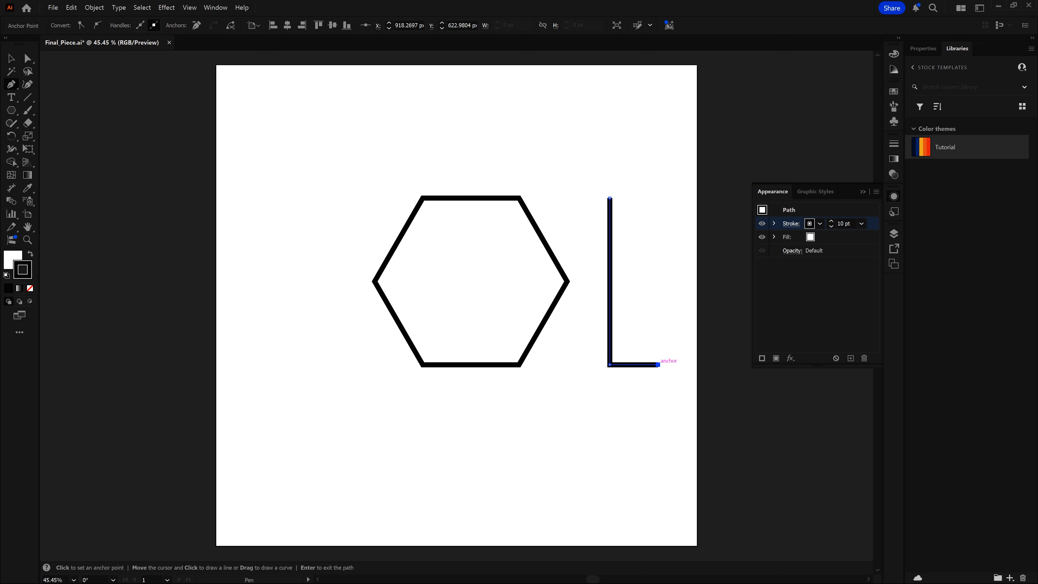
{"action": "key", "text": "ctrl"}
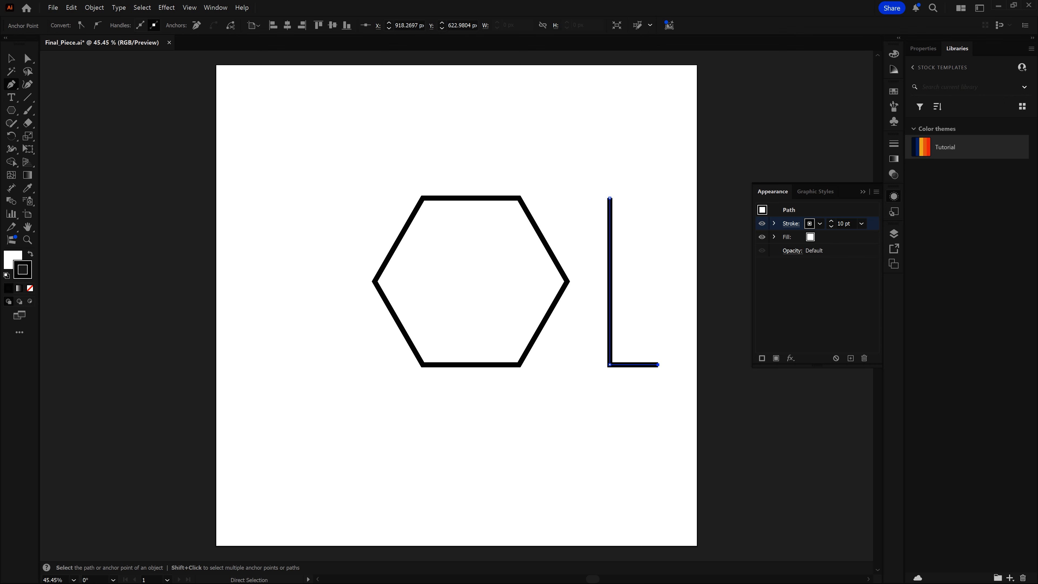
{"action": "left_click", "coordinate": [654, 397], "text": "ctrl"}
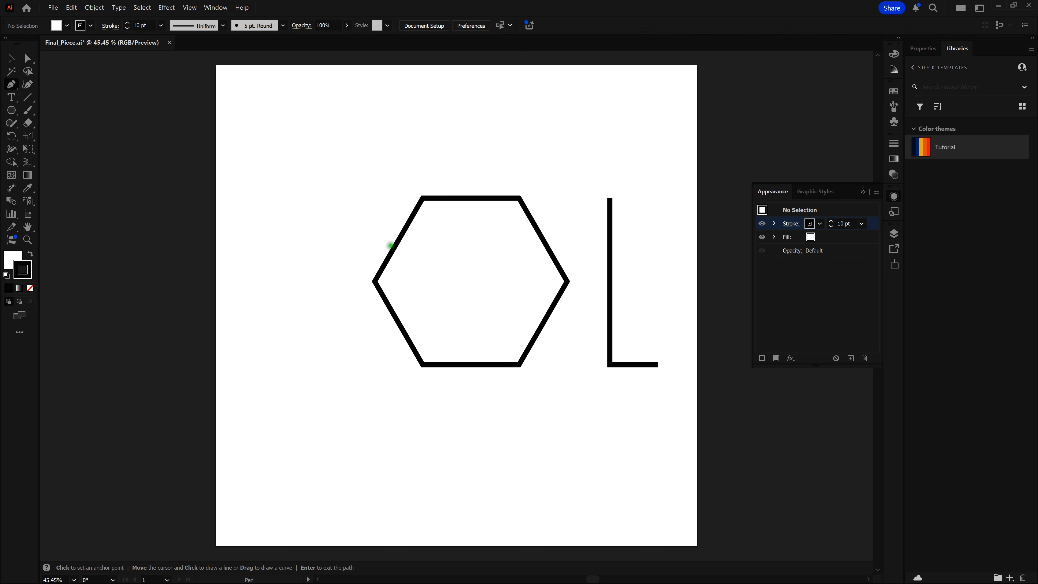
Select both the hexagon and the L-shaped path and open their detailed stroke options.
{"action": "key", "text": "v"}
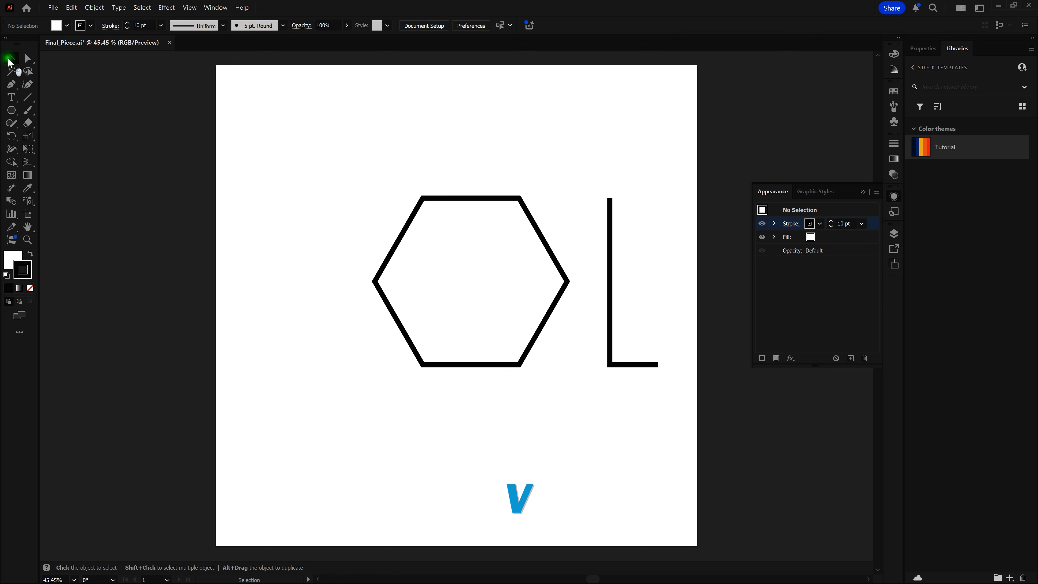
{"action": "left_click_drag", "start_coordinate": [315, 161], "coordinate": [676, 392]}
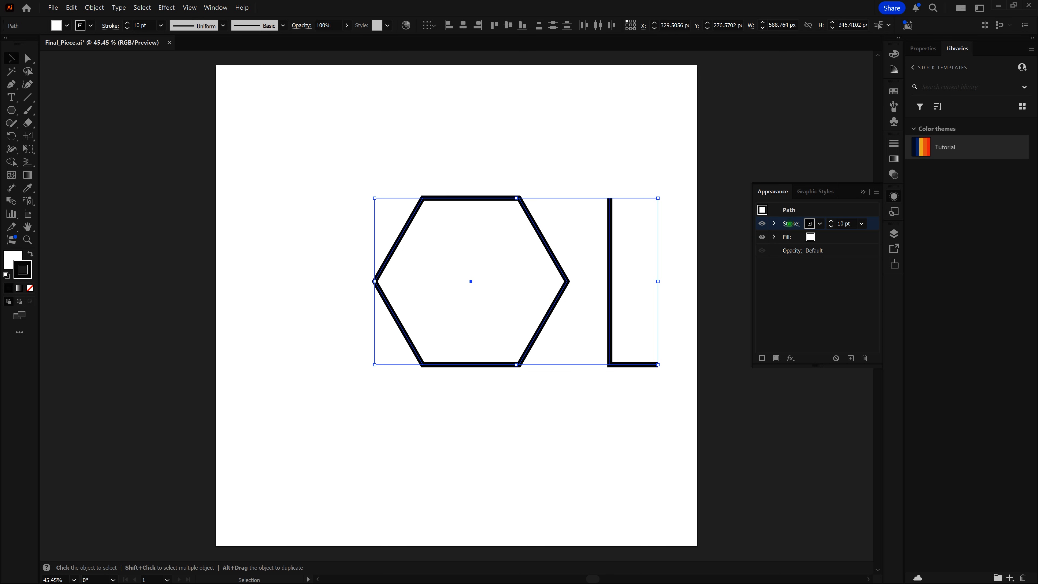
{"action": "left_click", "coordinate": [791, 223]}
{"action": "left_click", "coordinate": [775, 245]}
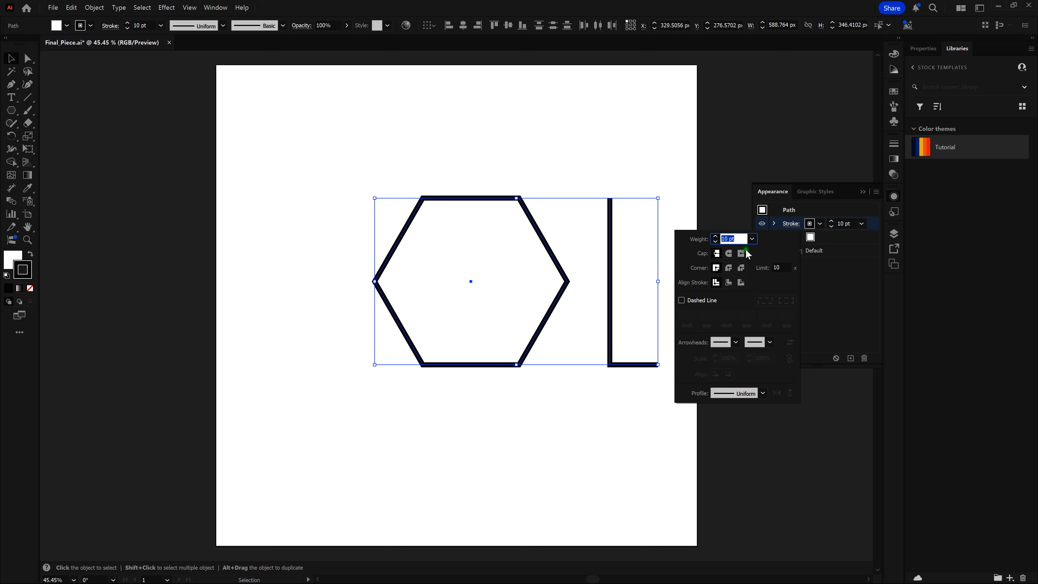
Try the round and projecting stroke caps on both paths and return to the butt cap.
{"action": "left_click", "coordinate": [720, 253]}
{"action": "left_click", "coordinate": [728, 254]}
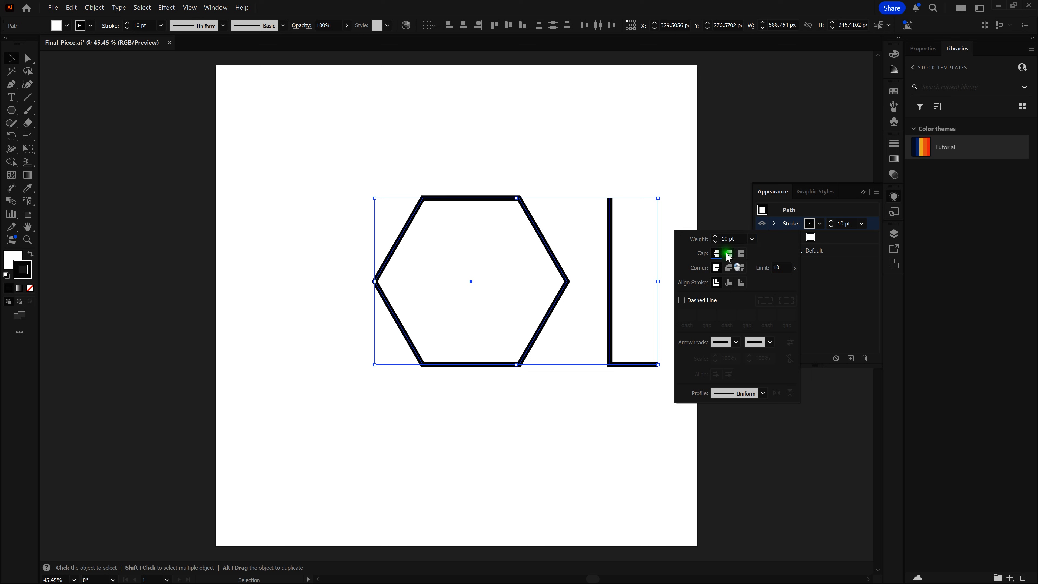
{"action": "left_click", "coordinate": [741, 254]}
{"action": "left_click", "coordinate": [717, 254]}
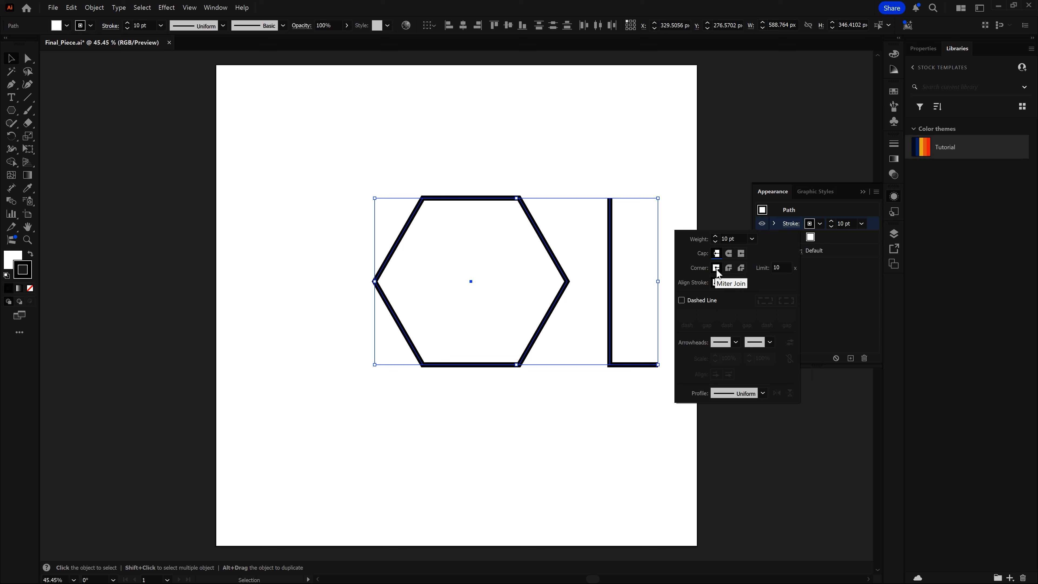
Try the round and bevel corner joins on both paths and return to the miter join.
{"action": "left_click", "coordinate": [717, 268]}
{"action": "left_click", "coordinate": [728, 268]}
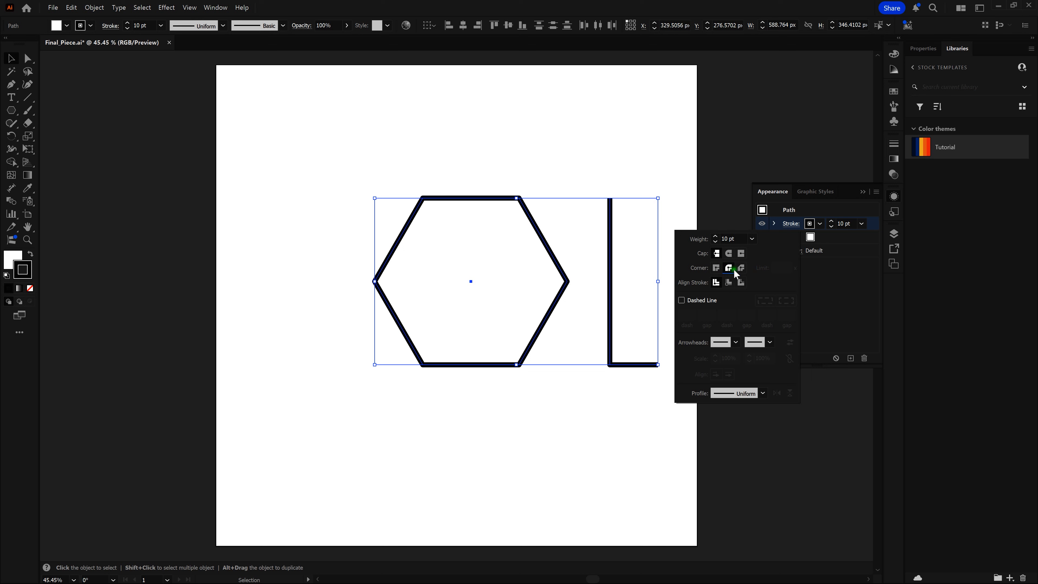
{"action": "left_click", "coordinate": [741, 268]}
{"action": "left_click", "coordinate": [717, 268]}
{"action": "left_click", "coordinate": [715, 272]}
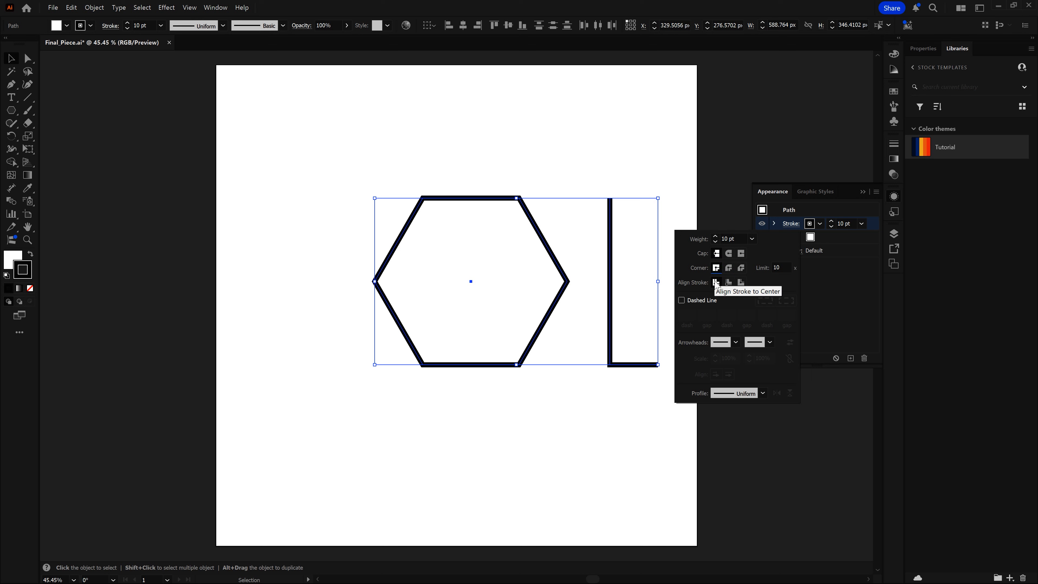
Try aligning the stroke to the inside and outside of the paths and return it to the center.
{"action": "left_click", "coordinate": [718, 283]}
{"action": "left_click", "coordinate": [728, 282]}
{"action": "left_click", "coordinate": [728, 283]}
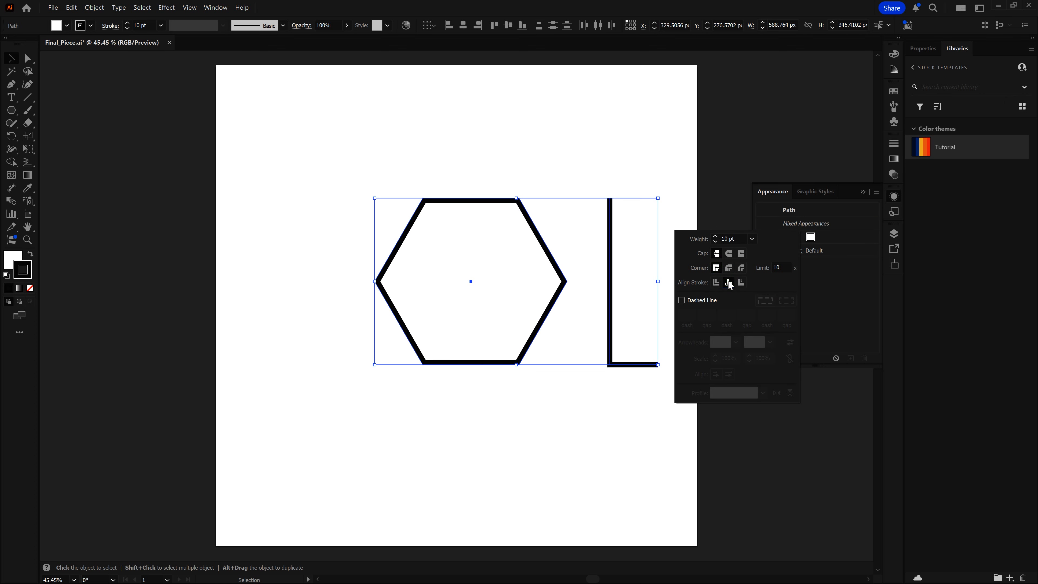
{"action": "left_click", "coordinate": [735, 283]}
{"action": "left_click", "coordinate": [740, 283]}
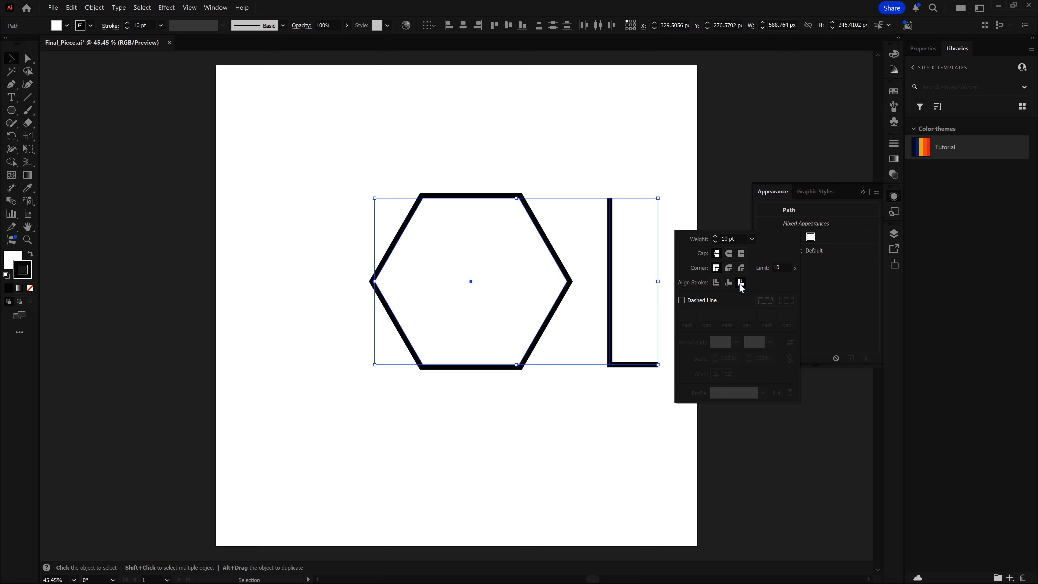
{"action": "left_click", "coordinate": [739, 284]}
{"action": "left_click", "coordinate": [716, 283]}
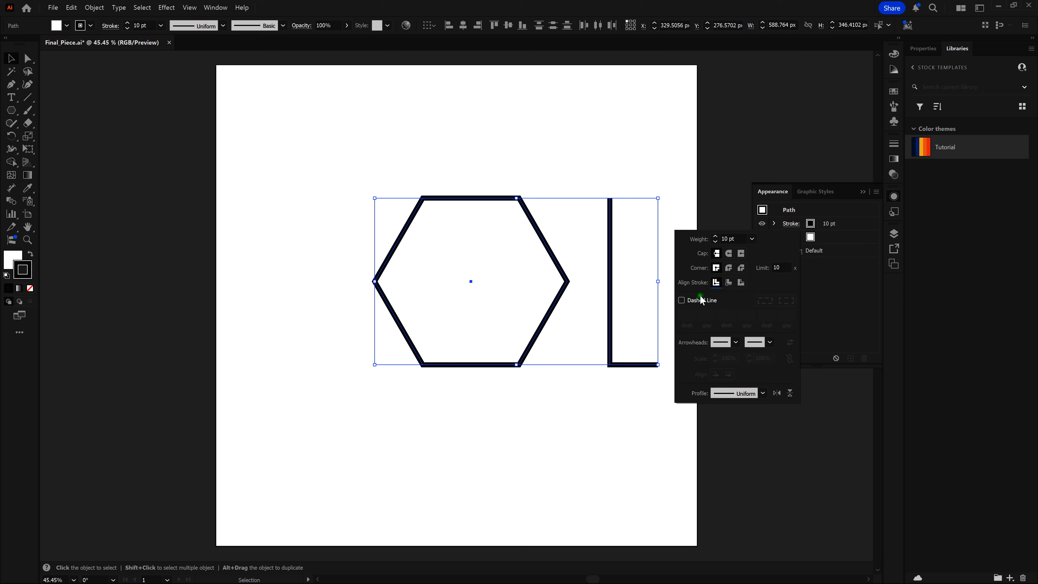
Try a dashed line on the strokes of both paths and switch the dashes off again.
{"action": "left_click", "coordinate": [682, 300]}
{"action": "left_click", "coordinate": [690, 320]}
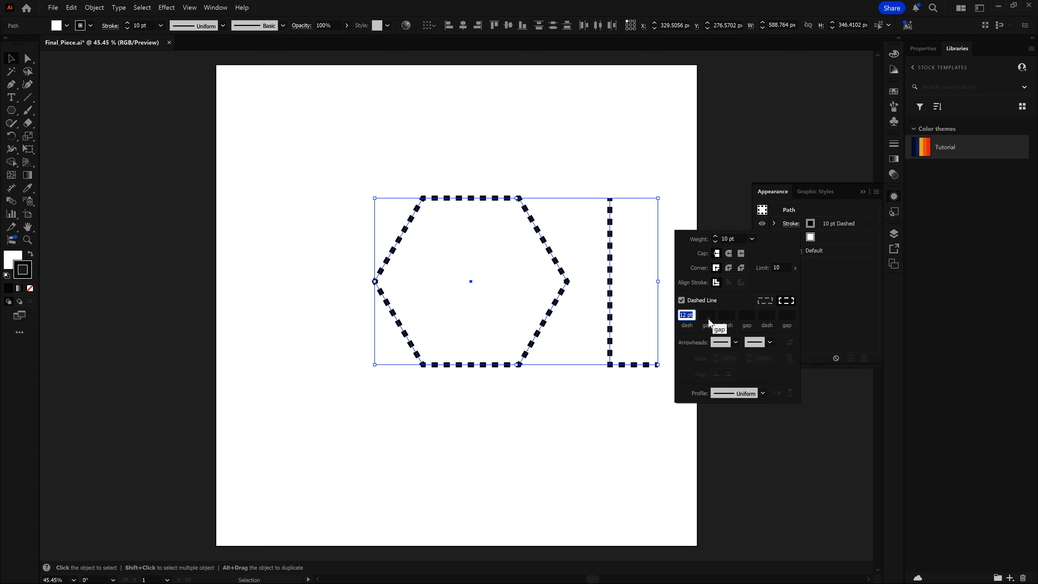
{"action": "left_click", "coordinate": [682, 301]}
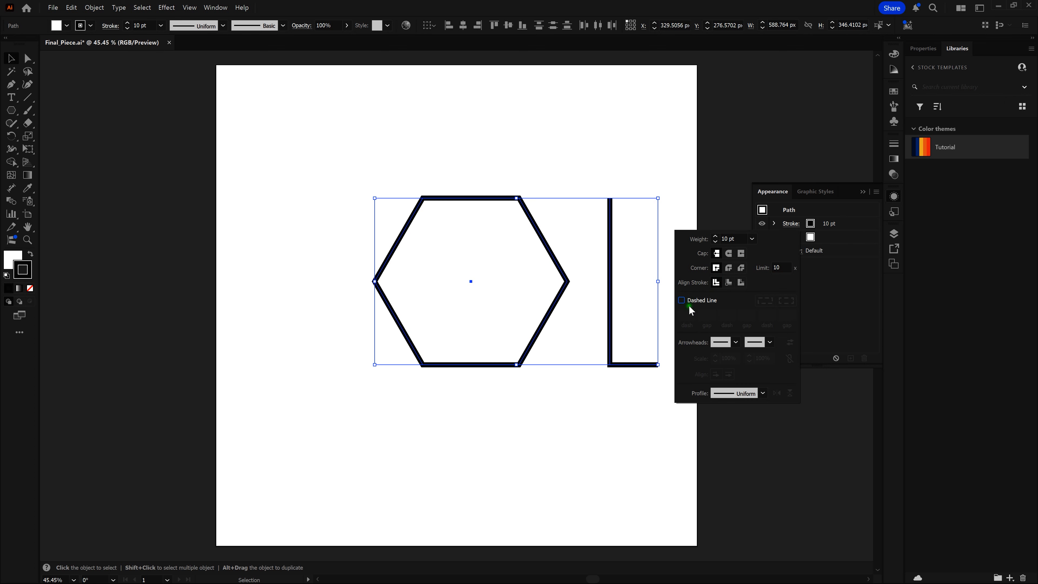
Apply the Arrow 1 arrowhead to the start point of both selected paths.
{"action": "left_click", "coordinate": [736, 343]}
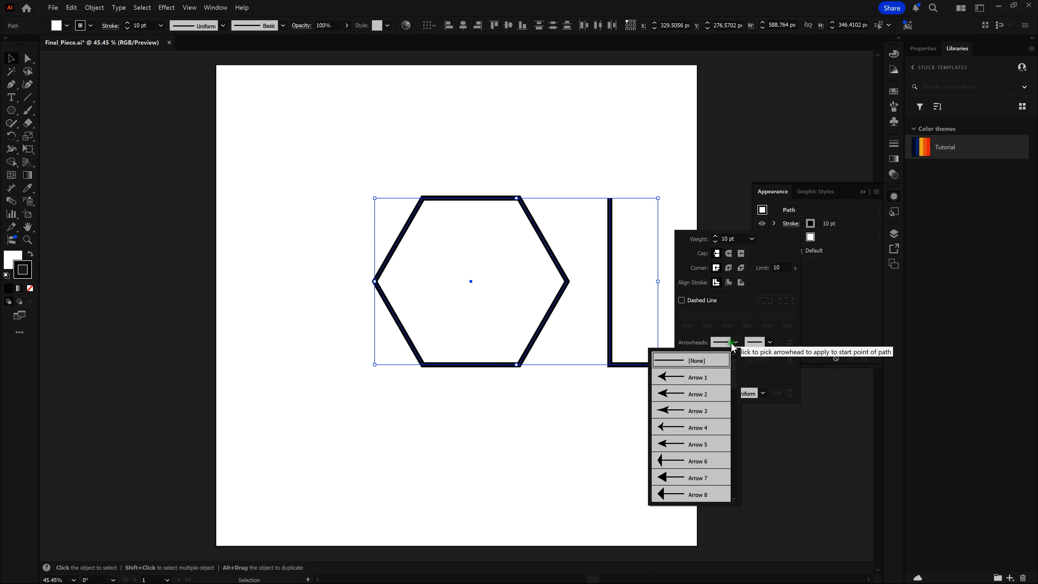
{"action": "left_click", "coordinate": [696, 378]}
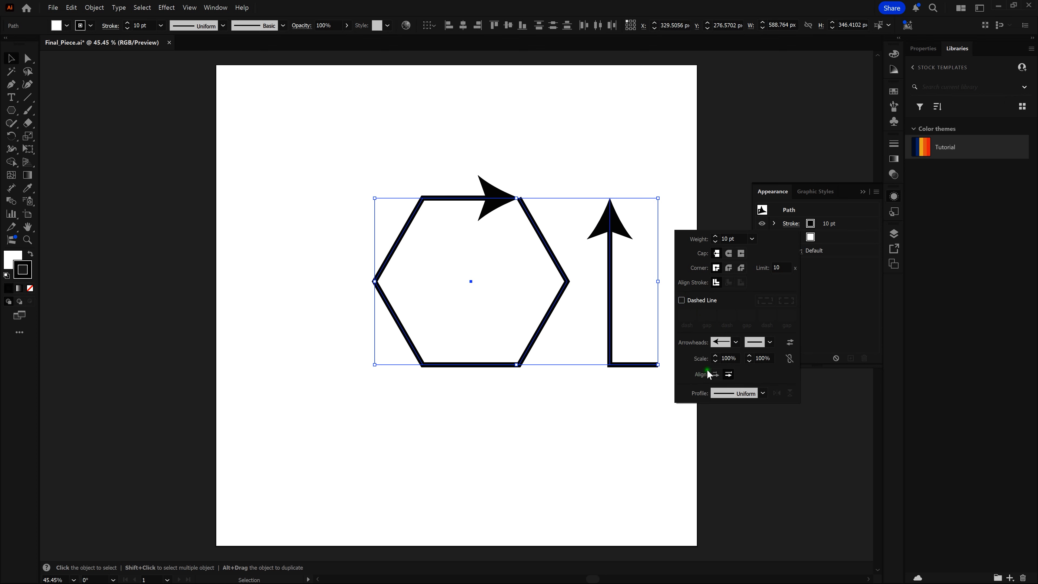
Try the Arrow 1 arrowhead on the end point of both paths and remove the arrowheads from both ends.
{"action": "left_click", "coordinate": [768, 343]}
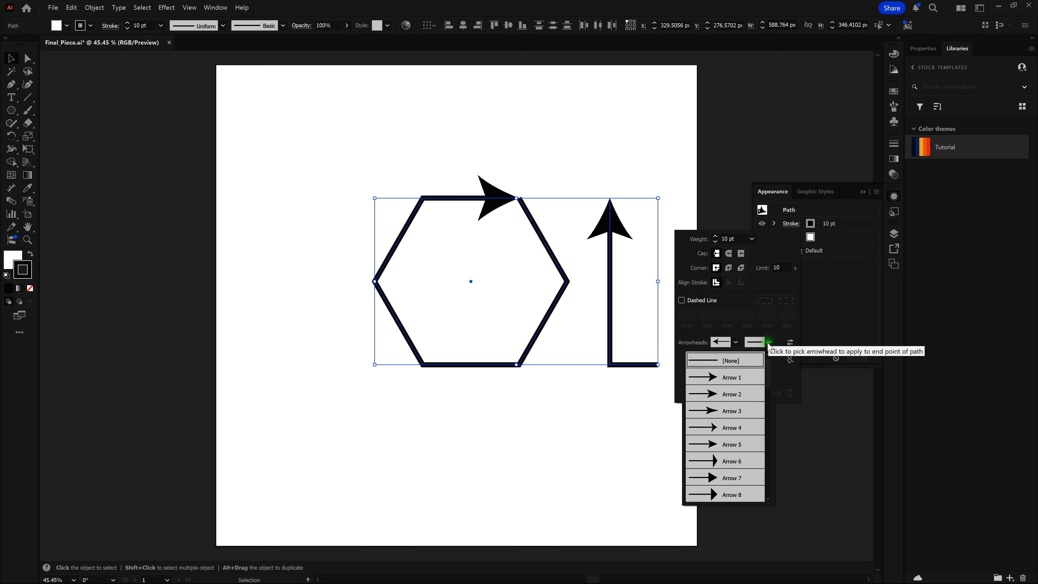
{"action": "left_click", "coordinate": [742, 379]}
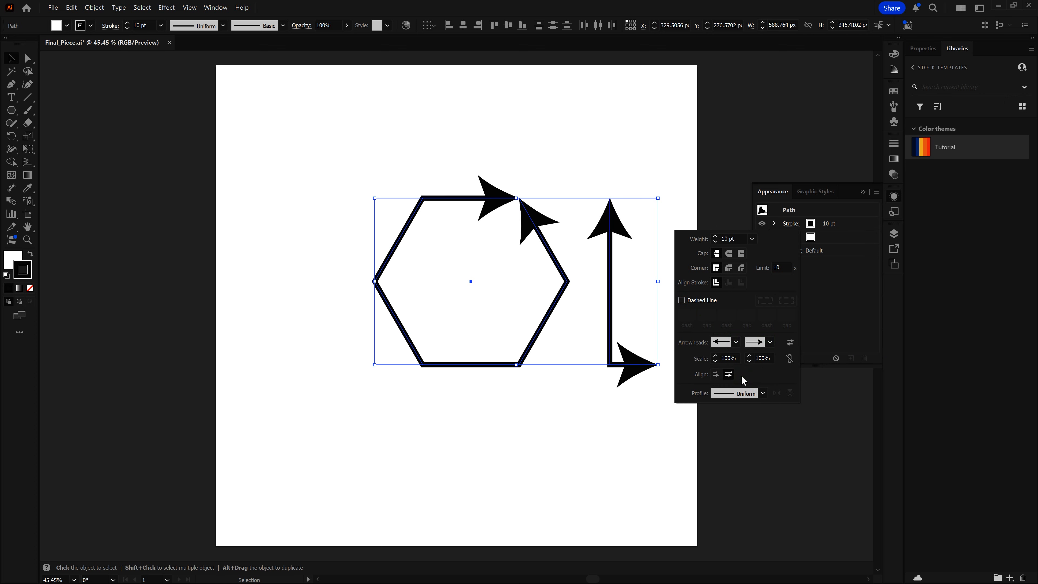
{"action": "left_click", "coordinate": [740, 343]}
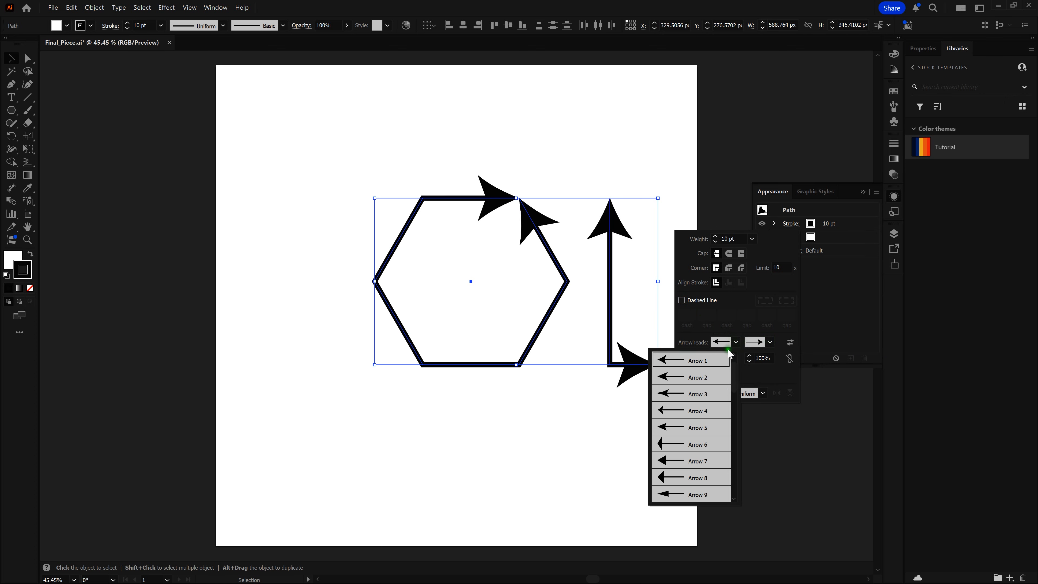
{"action": "left_click", "coordinate": [711, 361]}
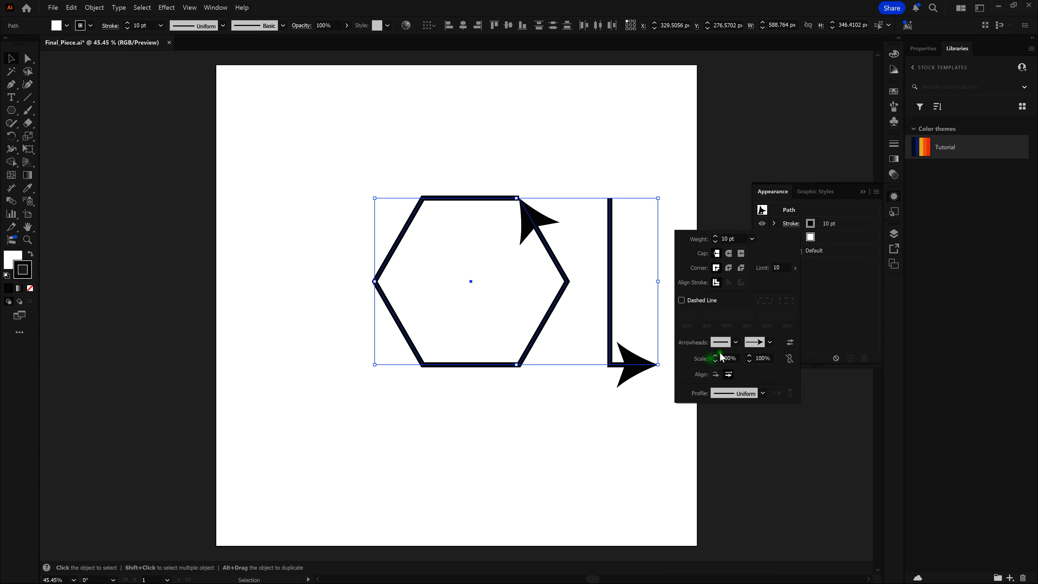
{"action": "left_click", "coordinate": [760, 342]}
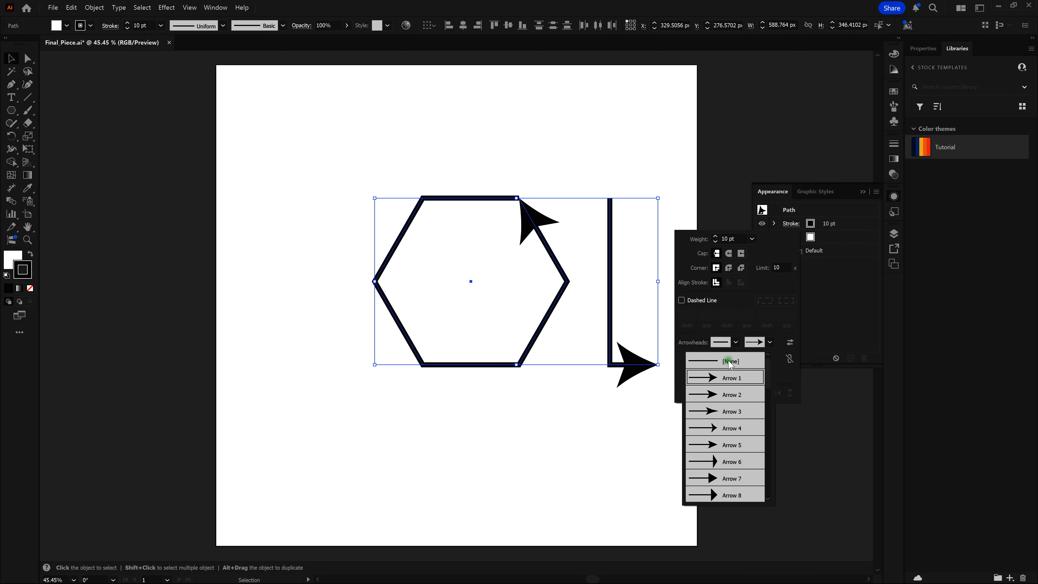
{"action": "left_click", "coordinate": [710, 360]}
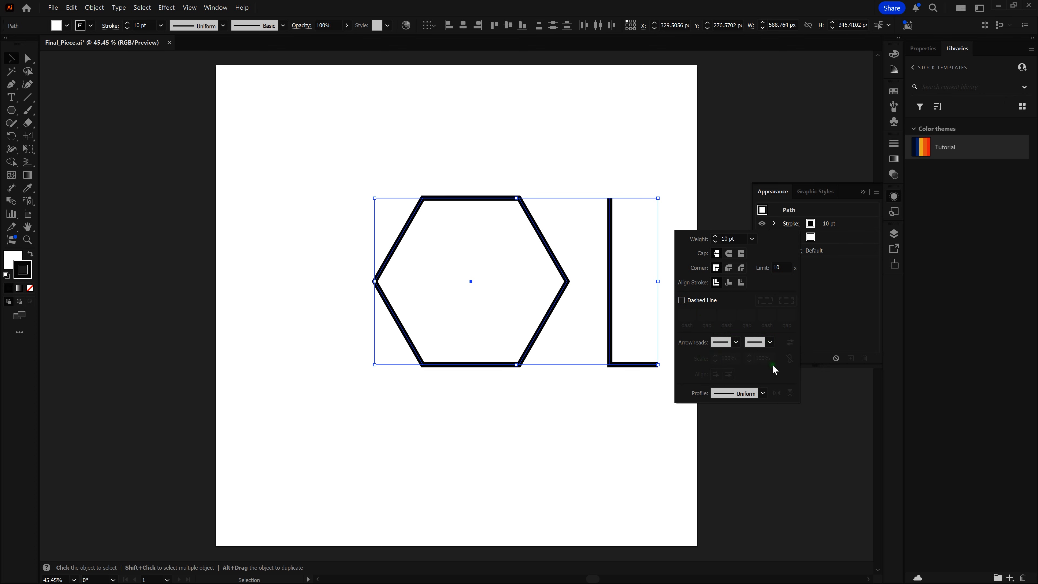
Try the lens-shaped variable width profile on both strokes, return to the Uniform profile and deselect the paths.
{"action": "left_click", "coordinate": [764, 393]}
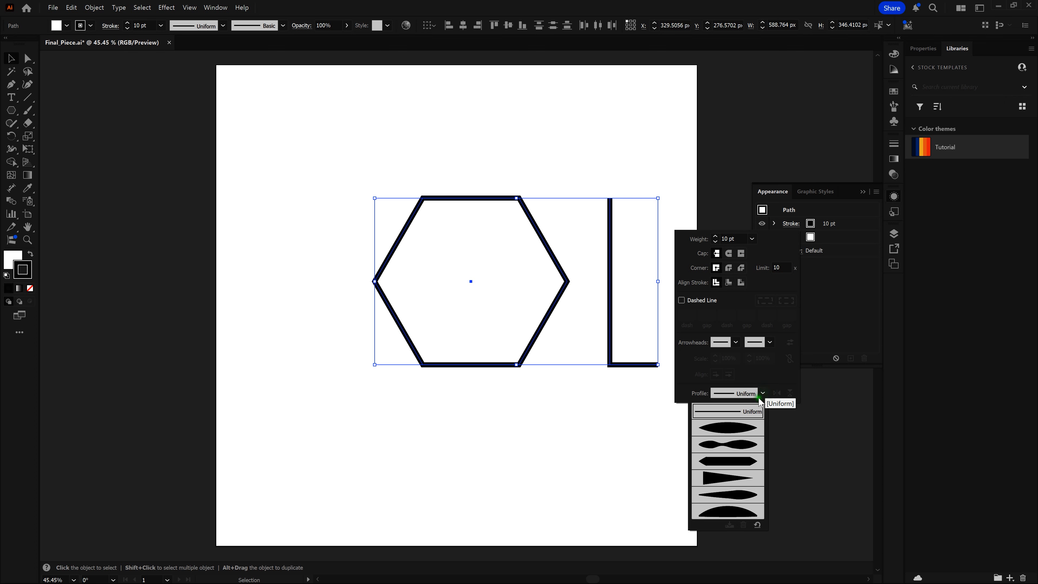
{"action": "left_click", "coordinate": [731, 429]}
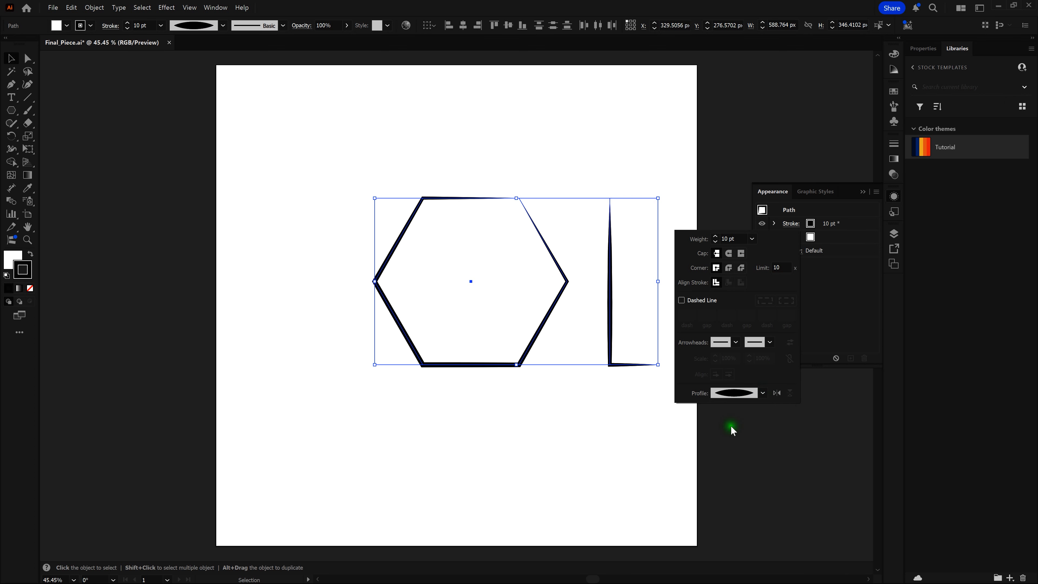
{"action": "left_click", "coordinate": [764, 393]}
{"action": "left_click", "coordinate": [737, 410]}
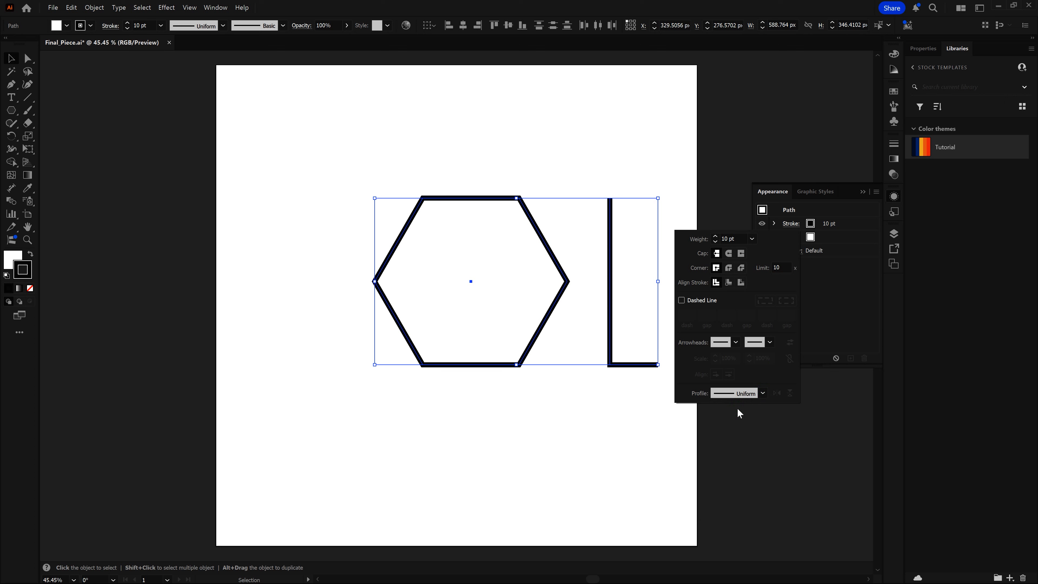
{"action": "left_click", "coordinate": [723, 205]}
{"action": "left_click", "coordinate": [645, 148]}
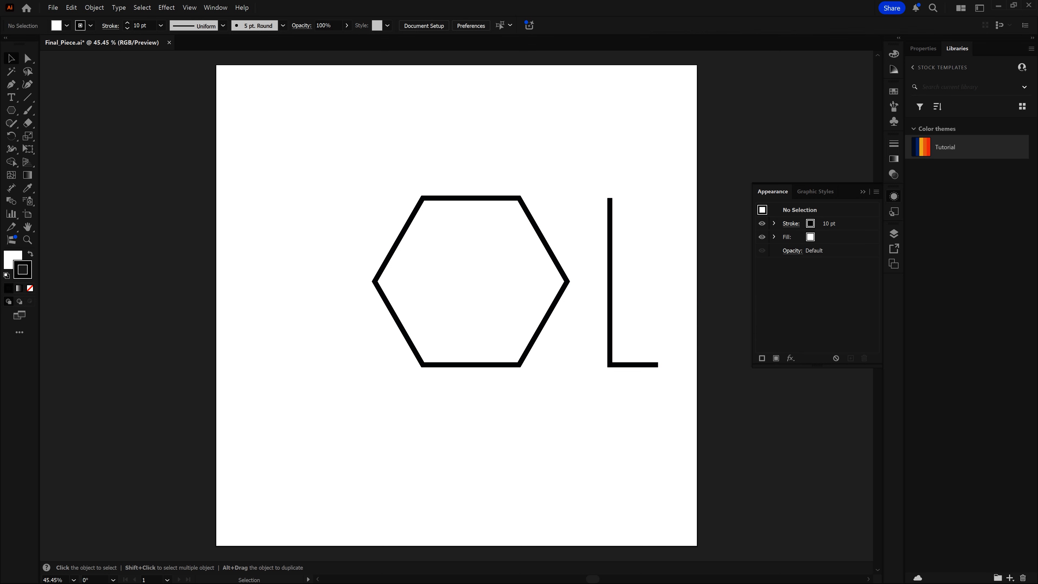
Delete the open L-shaped path beside the hexagon.
{"action": "left_click", "coordinate": [611, 159]}
{"action": "left_click_drag", "start_coordinate": [595, 167], "coordinate": [690, 387]}
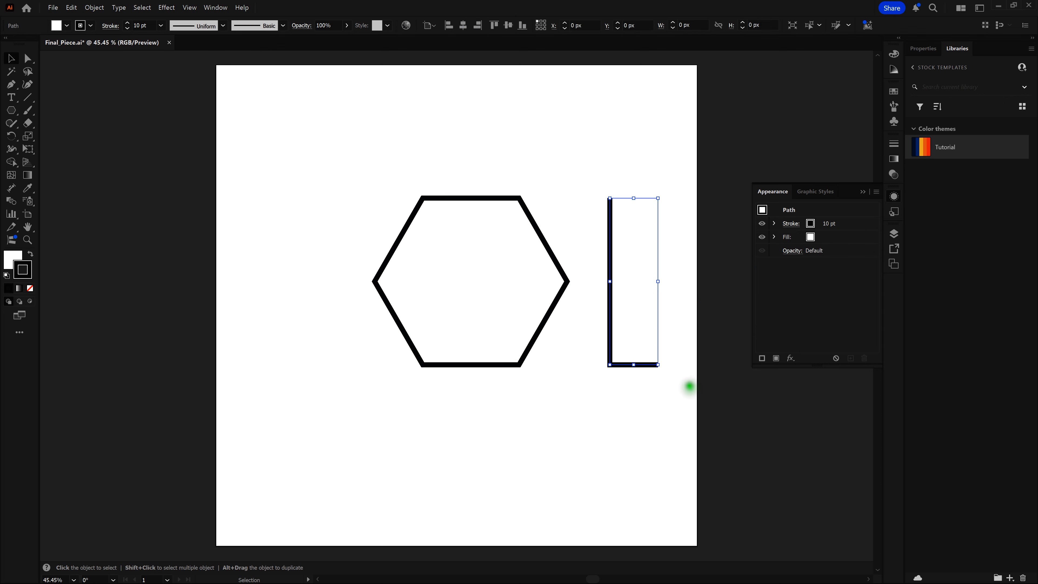
{"action": "key", "text": "Delete"}
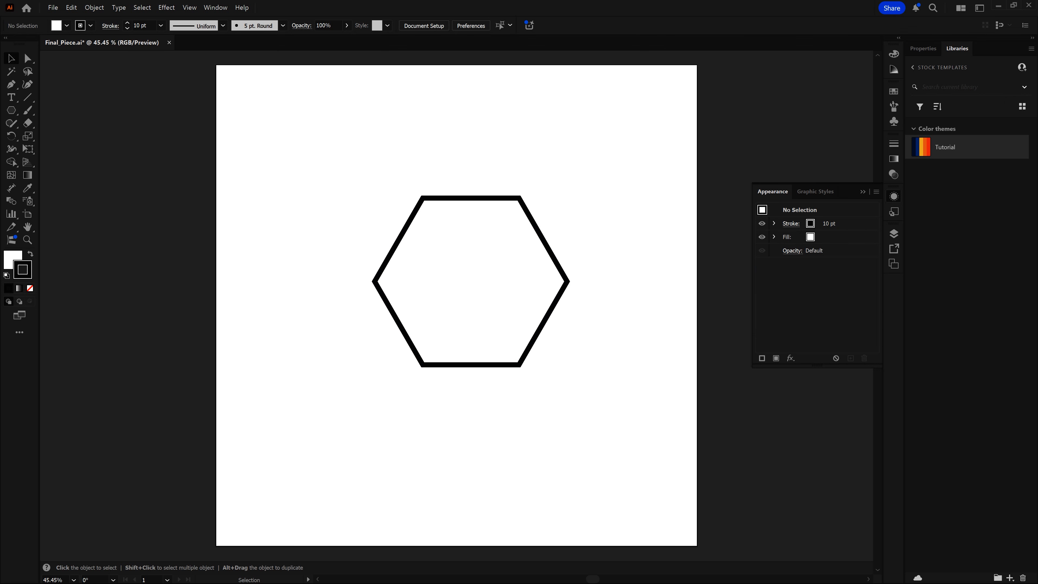
Round all corners of the hexagon slightly and rotate it 90° clockwise so it stands on a corner.
{"action": "left_click", "coordinate": [548, 296]}
{"action": "left_click", "coordinate": [506, 263]}
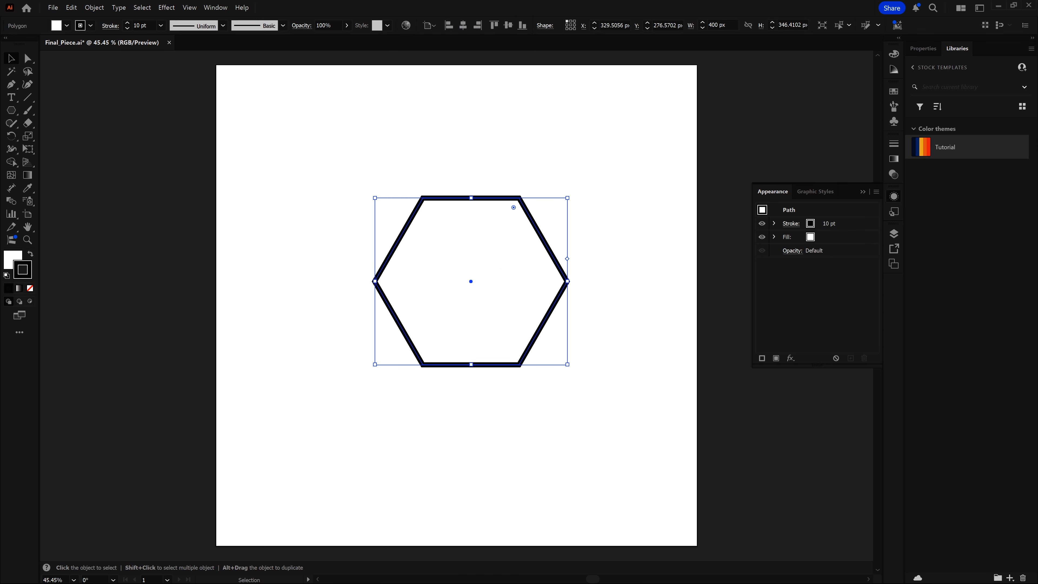
{"action": "left_click", "coordinate": [506, 229]}
{"action": "left_click_drag", "start_coordinate": [514, 208], "coordinate": [508, 217]}
{"action": "left_click", "coordinate": [508, 218]}
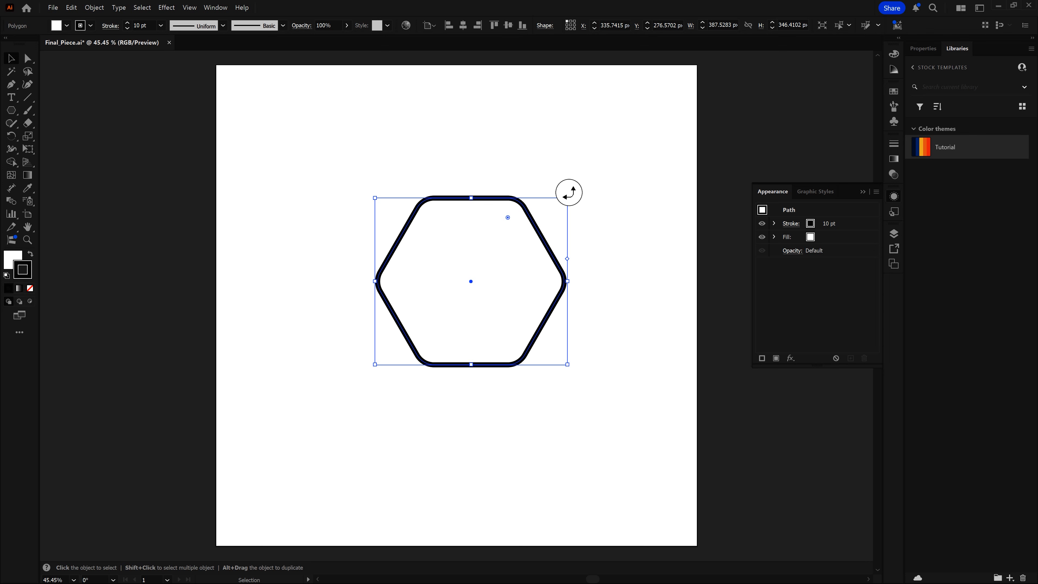
{"action": "left_click_drag", "start_coordinate": [569, 192], "coordinate": [530, 340]}
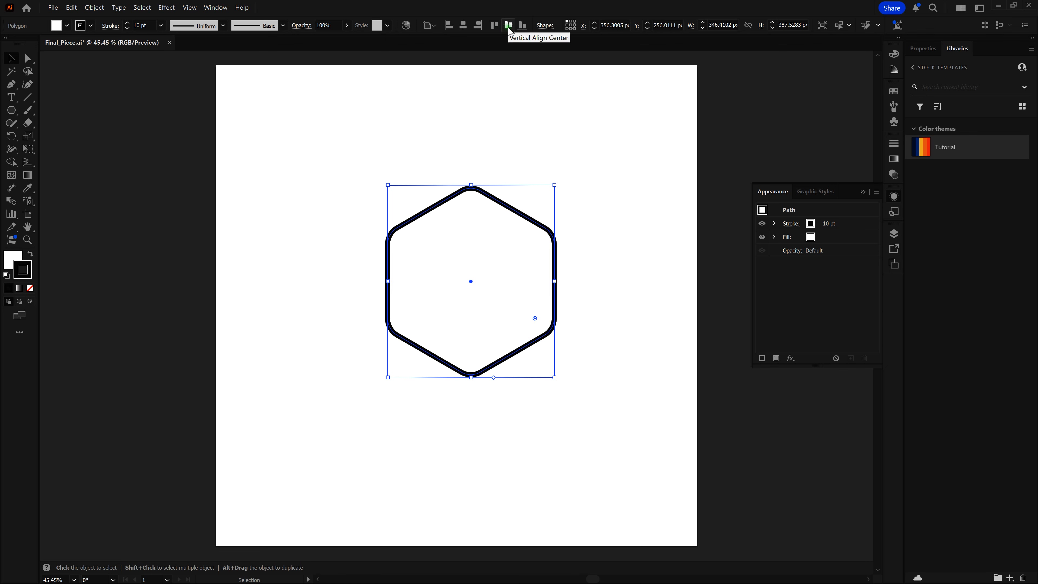
Center the hexagon horizontally and vertically on the artboard using the Align options.
{"action": "left_click", "coordinate": [217, 7]}
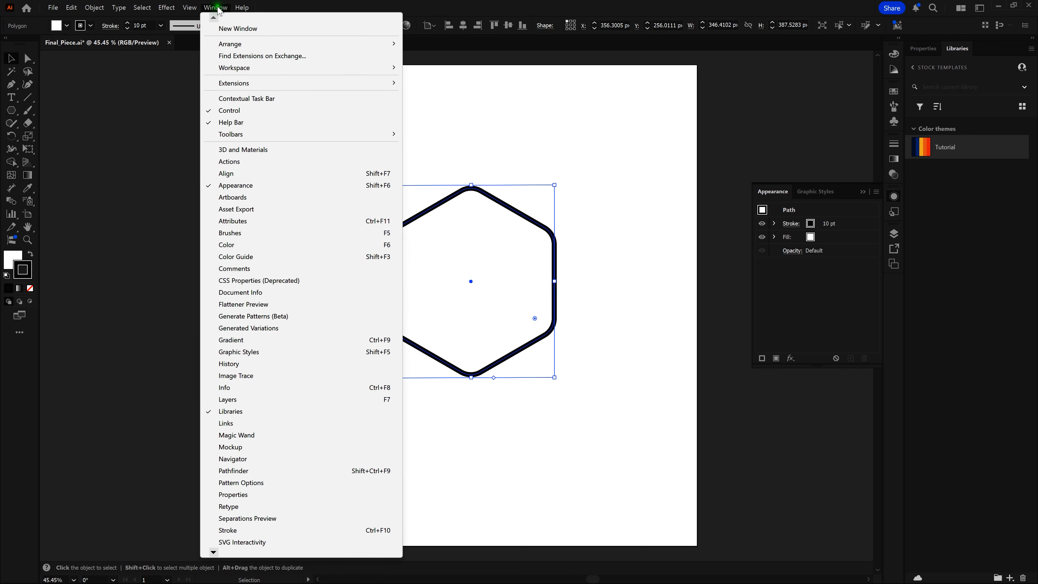
{"action": "left_click", "coordinate": [248, 175]}
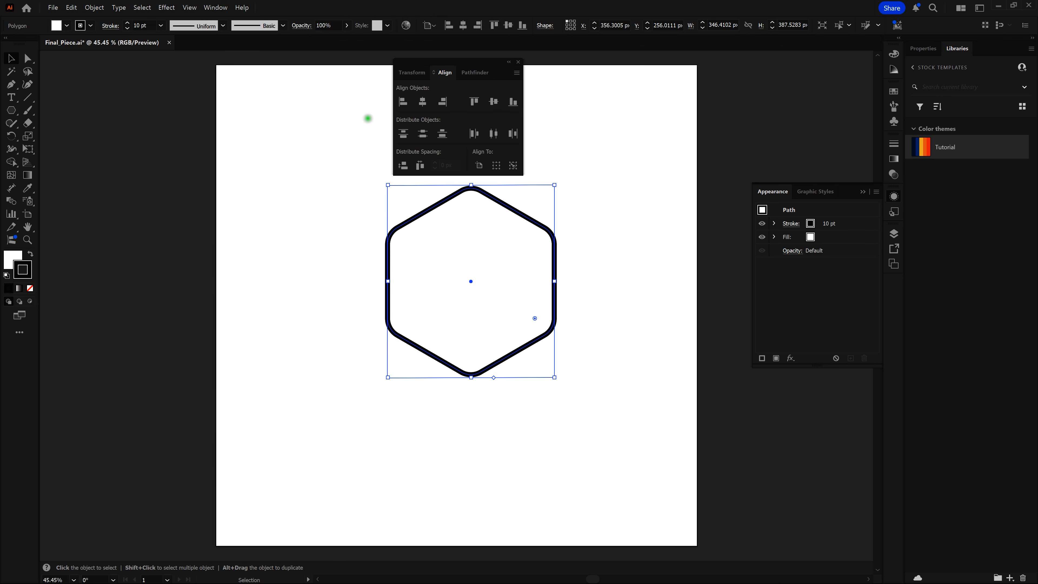
{"action": "left_click", "coordinate": [422, 102]}
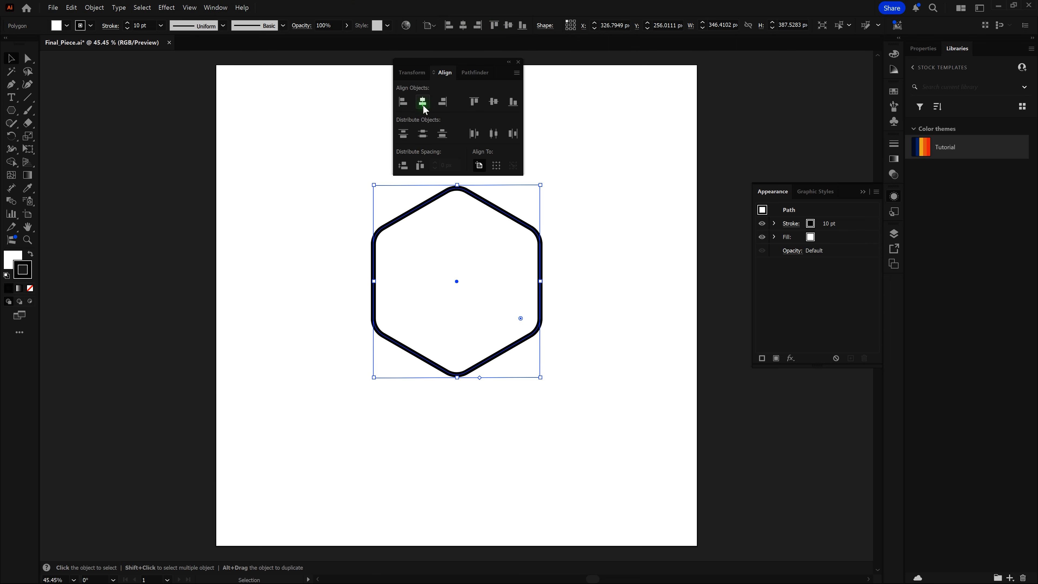
{"action": "left_click", "coordinate": [494, 103]}
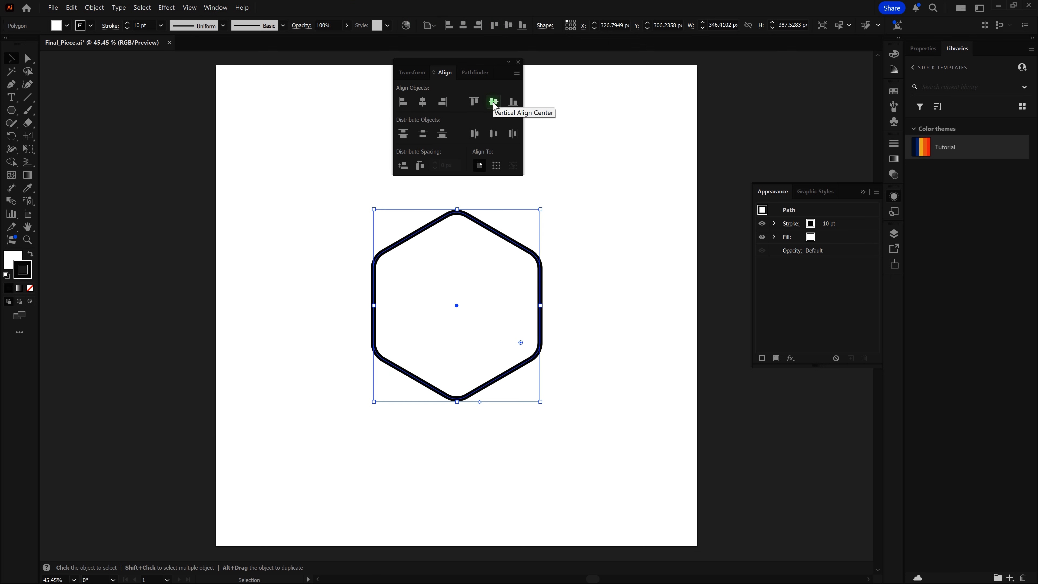
{"action": "left_click", "coordinate": [518, 62]}
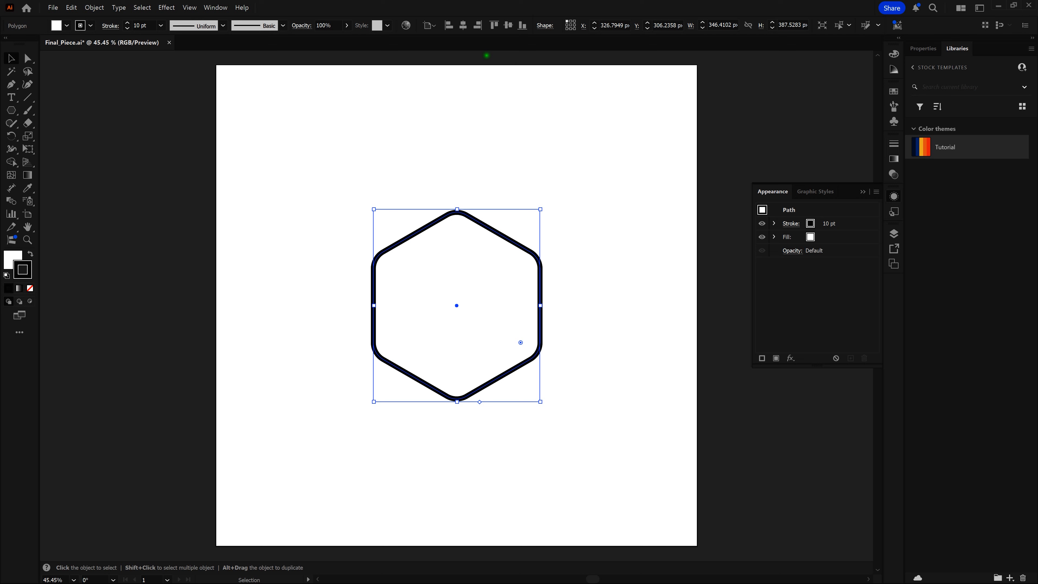
Set the hexagon's stroke color to the Dark Orange swatch.
{"action": "key", "text": "x"}
{"action": "left_click", "coordinate": [810, 224]}
{"action": "left_click", "coordinate": [811, 225]}
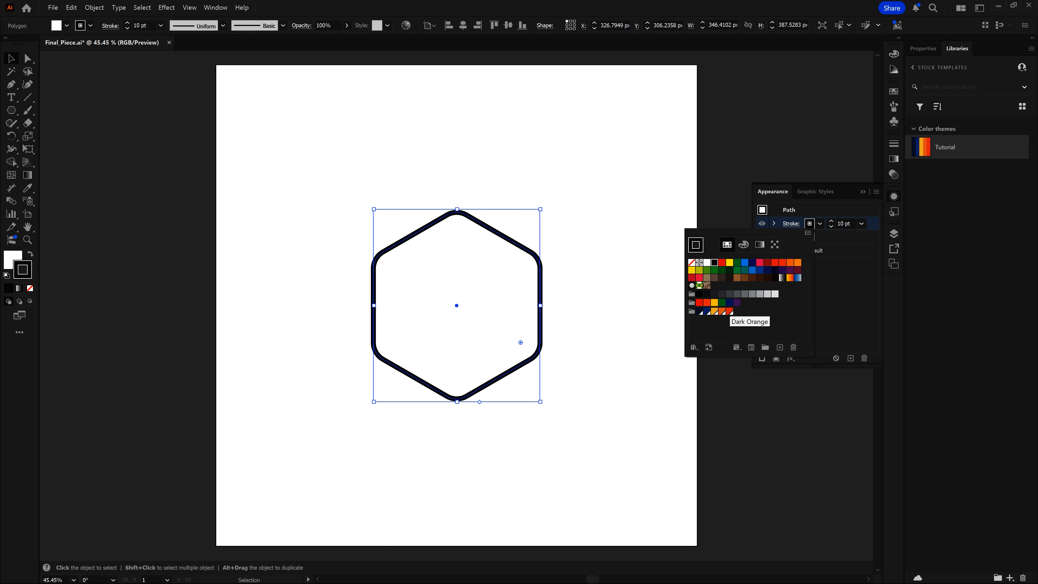
{"action": "left_click", "coordinate": [730, 312]}
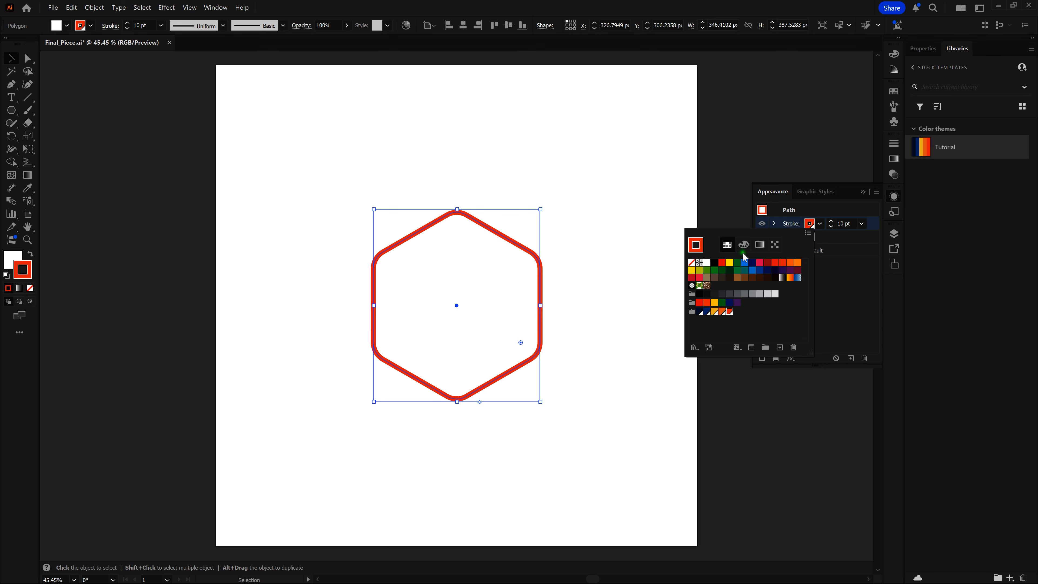
{"action": "left_click", "coordinate": [733, 221]}
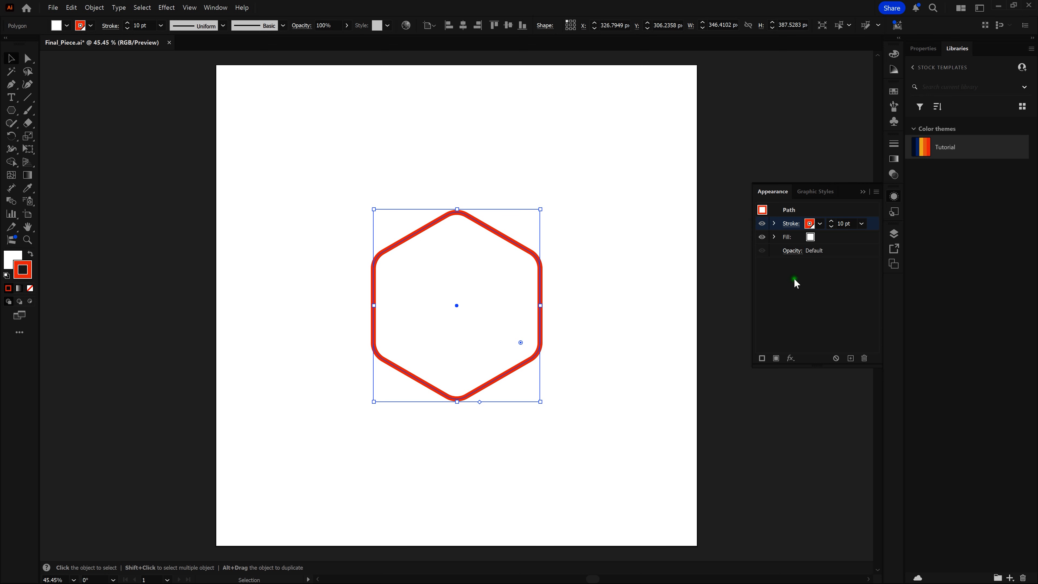
Add a second stroke to the hexagon and color the lower stroke with the Medium Orange swatch.
{"action": "left_click", "coordinate": [762, 358]}
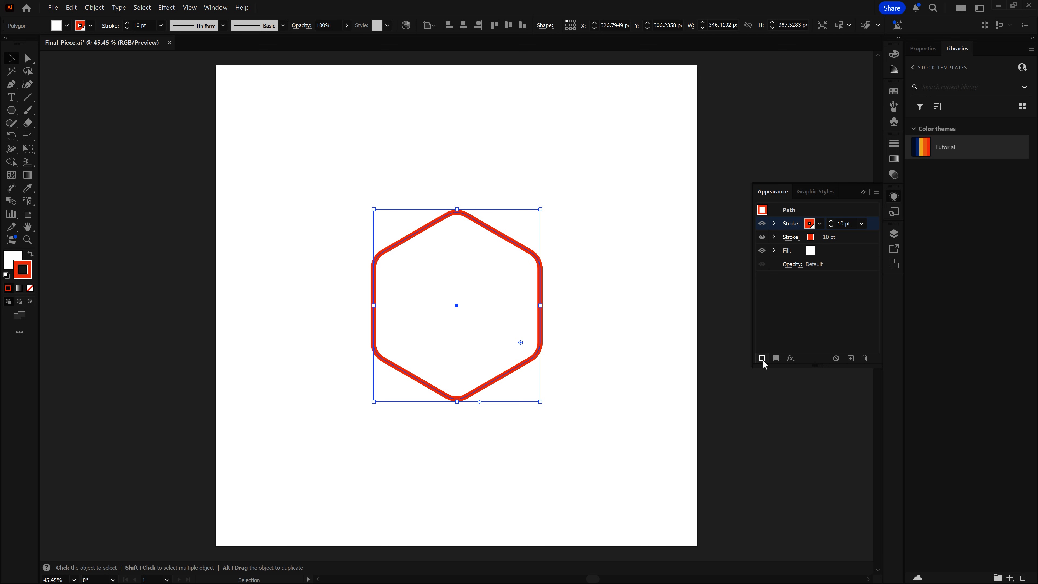
{"action": "left_click", "coordinate": [810, 238]}
{"action": "left_click", "coordinate": [810, 238]}
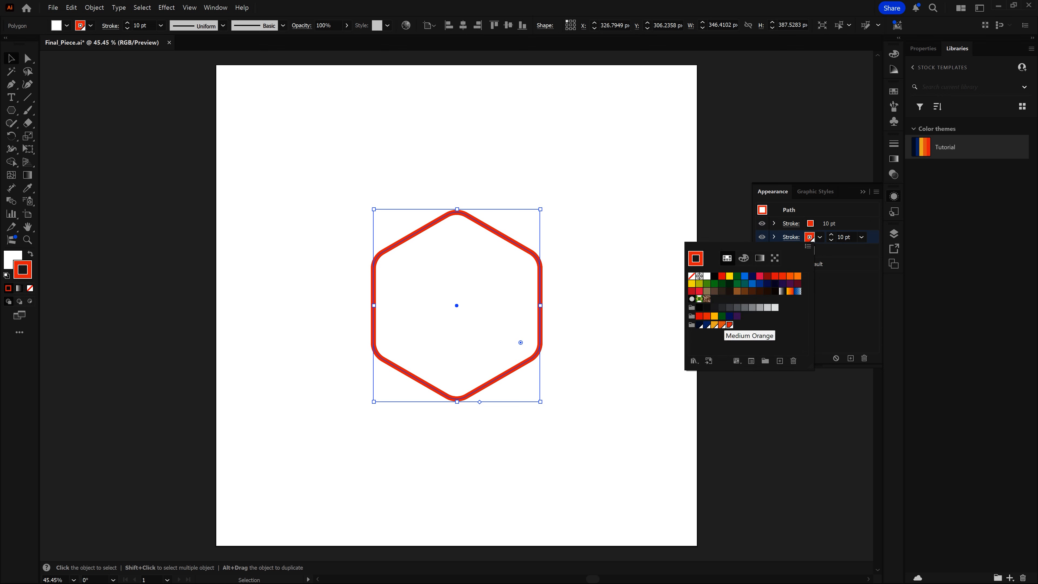
{"action": "left_click", "coordinate": [722, 325]}
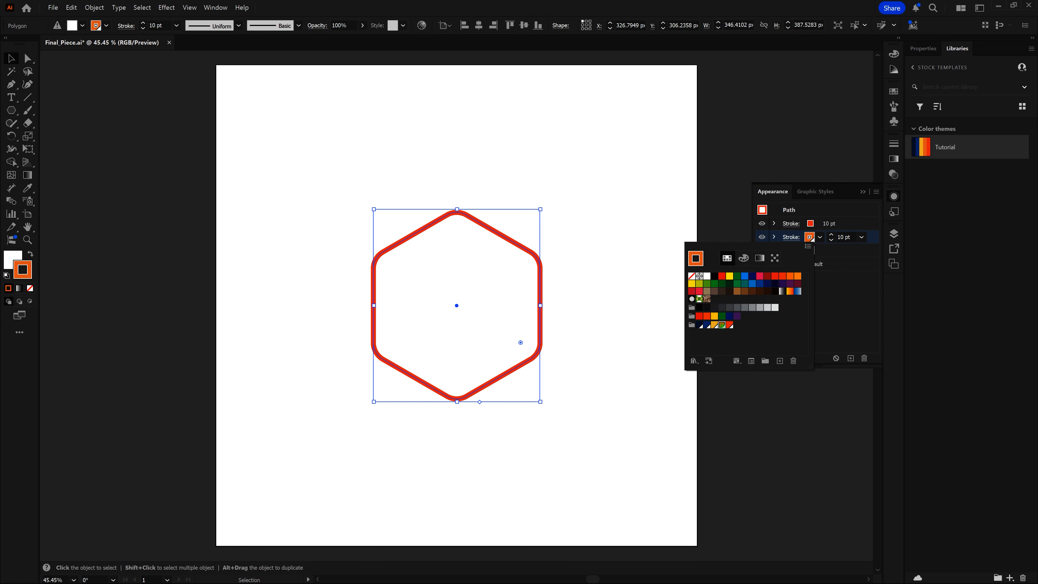
{"action": "left_click", "coordinate": [740, 231]}
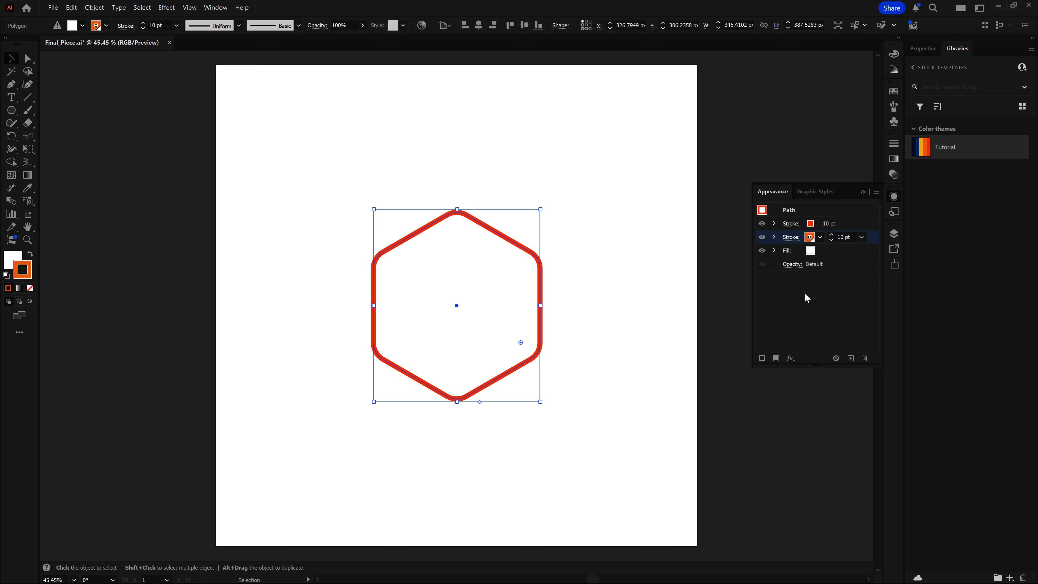
Set the weight of the hexagon's Medium Orange stroke to 20 pt.
{"action": "left_click", "coordinate": [827, 245]}
{"action": "left_click", "coordinate": [831, 234]}
{"action": "left_click", "coordinate": [831, 235]}
{"action": "left_click", "coordinate": [831, 235]}
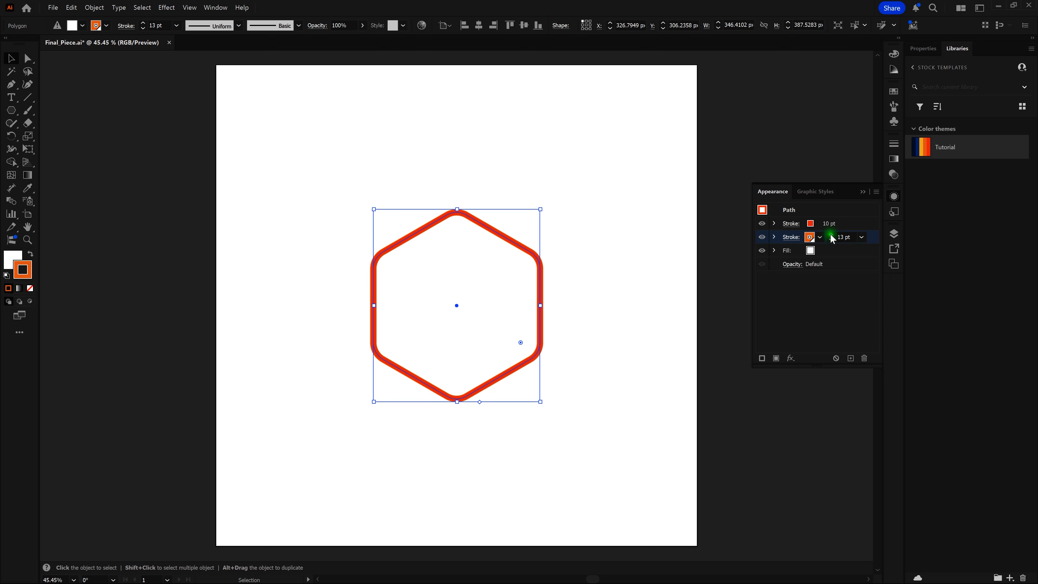
{"action": "left_click", "coordinate": [831, 234]}
{"action": "left_click", "coordinate": [841, 237]}
{"action": "double_click", "coordinate": [840, 237]}
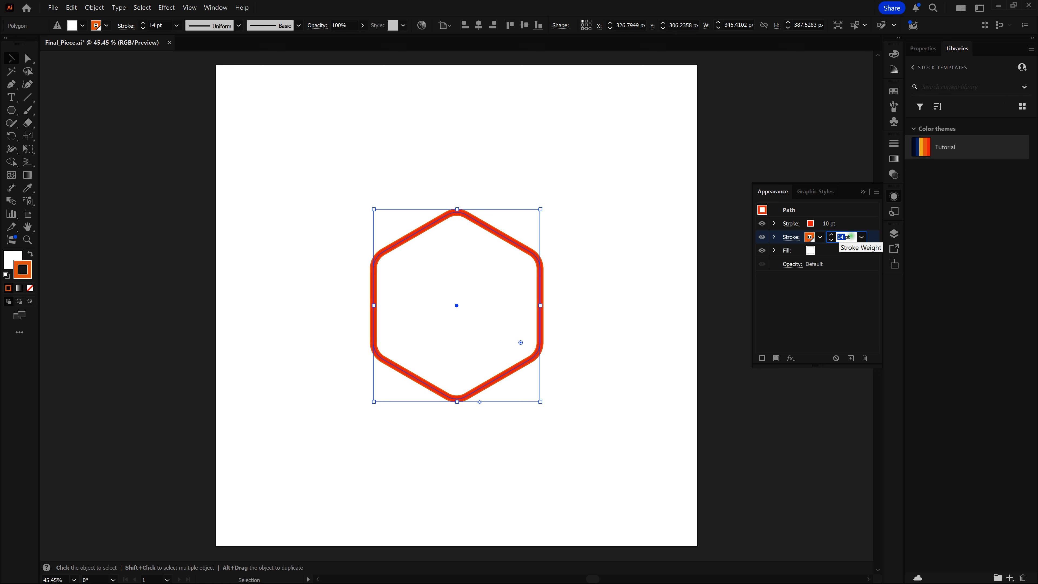
{"action": "type", "text": "20"}
{"action": "key", "text": "Return"}
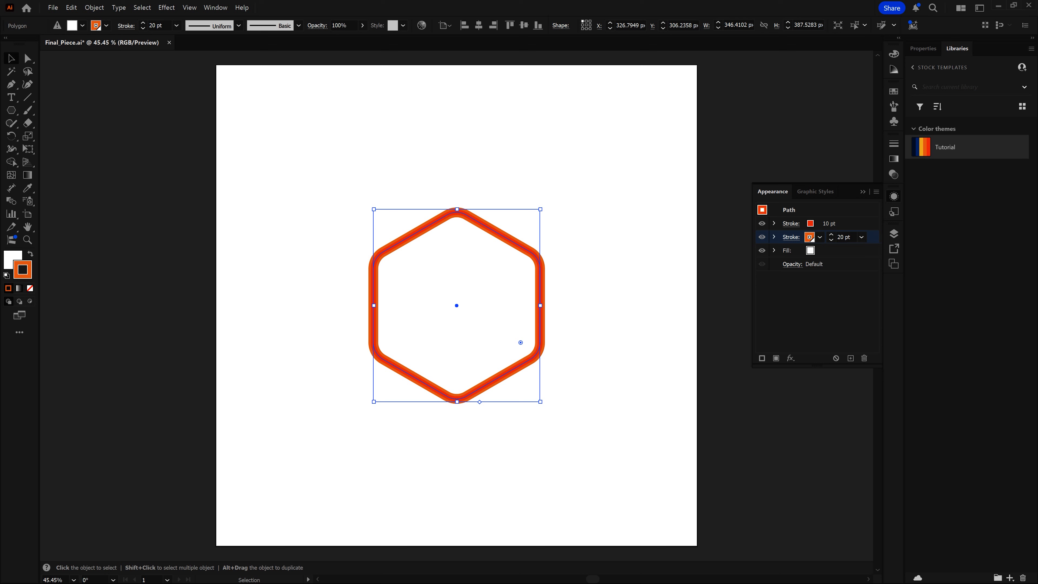
{"action": "left_click", "coordinate": [849, 285]}
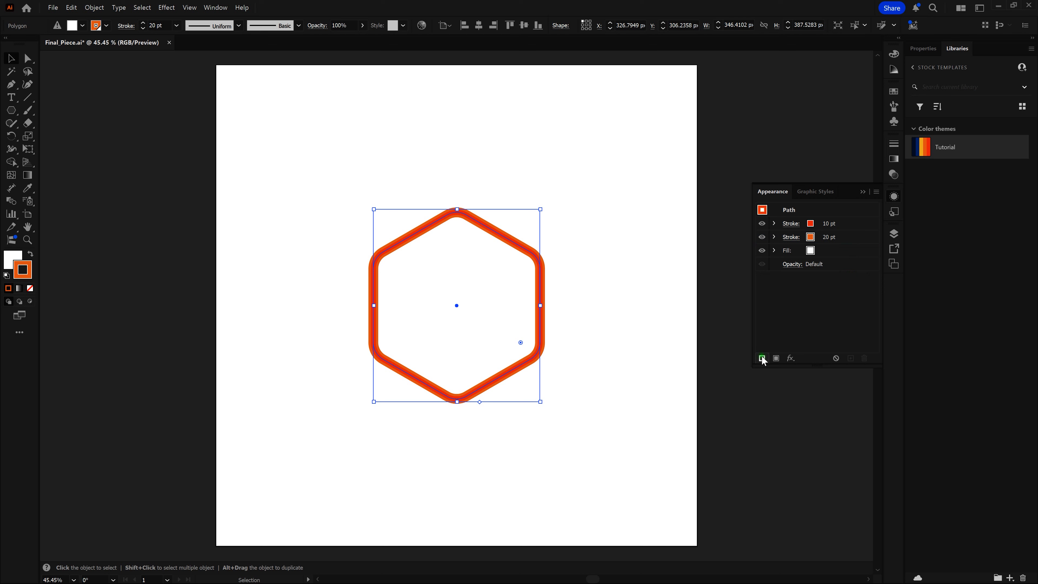
Duplicate the Medium Orange stroke and color the lower copy with the Light Orange swatch.
{"action": "left_click", "coordinate": [835, 237]}
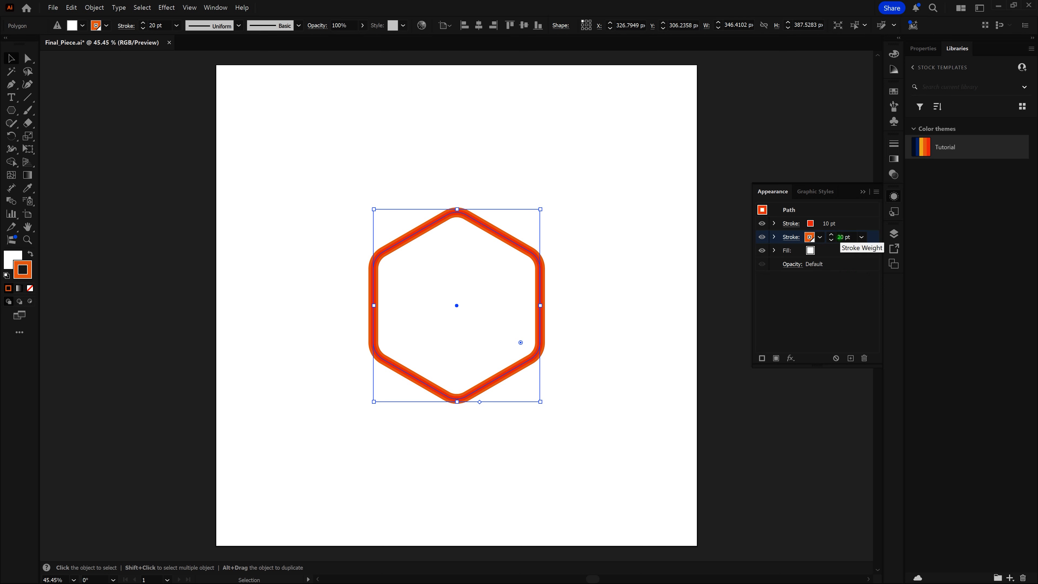
{"action": "left_click", "coordinate": [850, 358]}
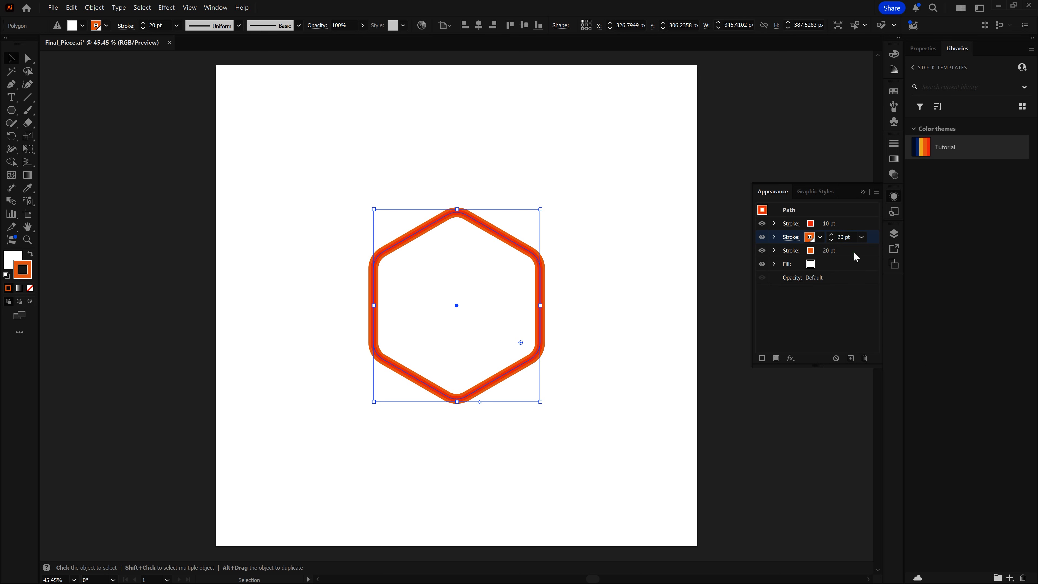
{"action": "left_click", "coordinate": [811, 250]}
{"action": "left_click", "coordinate": [810, 250]}
{"action": "left_click", "coordinate": [811, 250]}
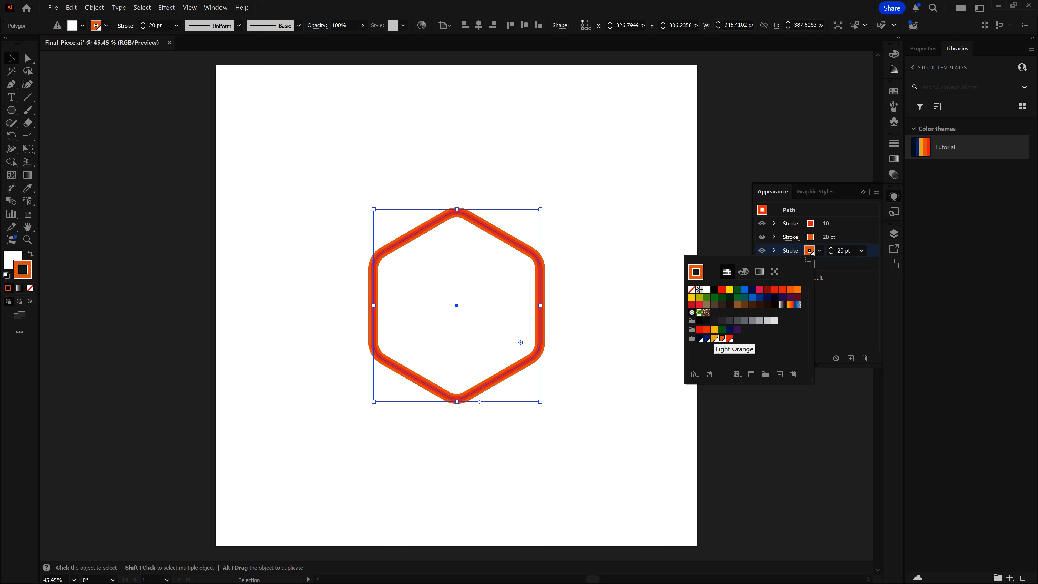
{"action": "left_click", "coordinate": [714, 338]}
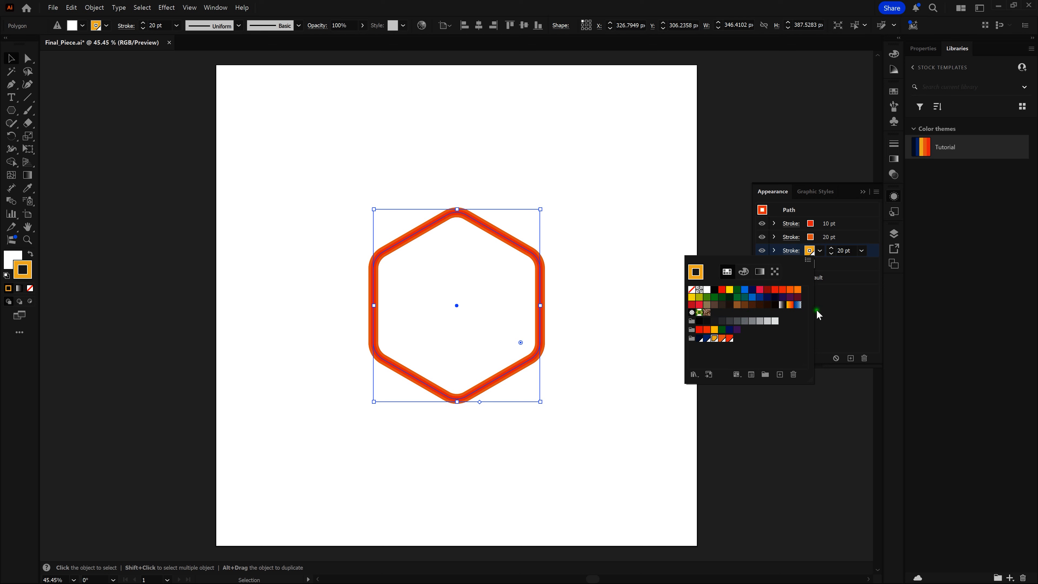
Try the Light Orange stroke at the top of the stroke stack and return it beneath the other two strokes.
{"action": "left_click", "coordinate": [837, 311]}
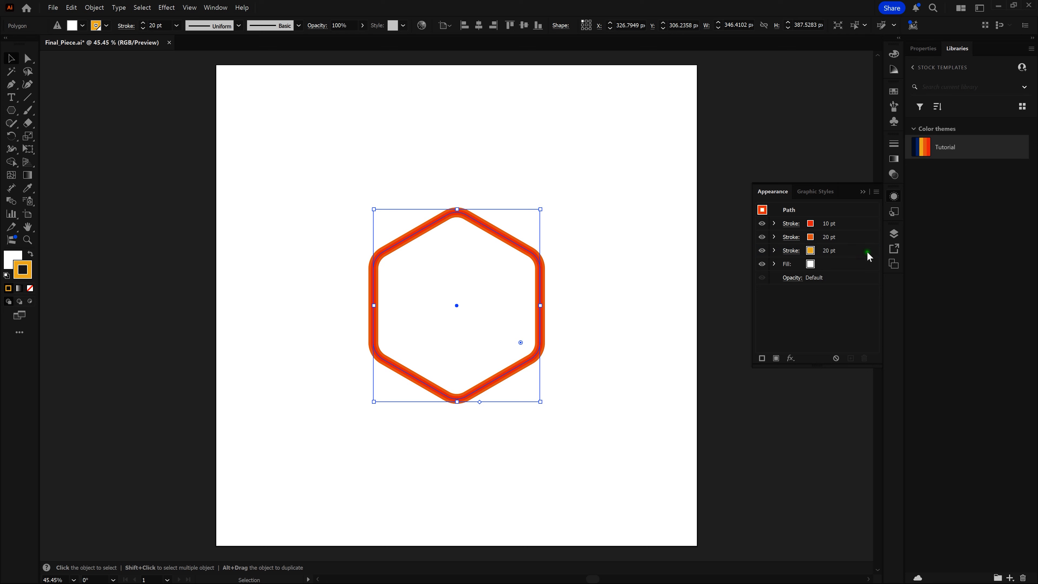
{"action": "left_click_drag", "start_coordinate": [868, 260], "coordinate": [871, 220]}
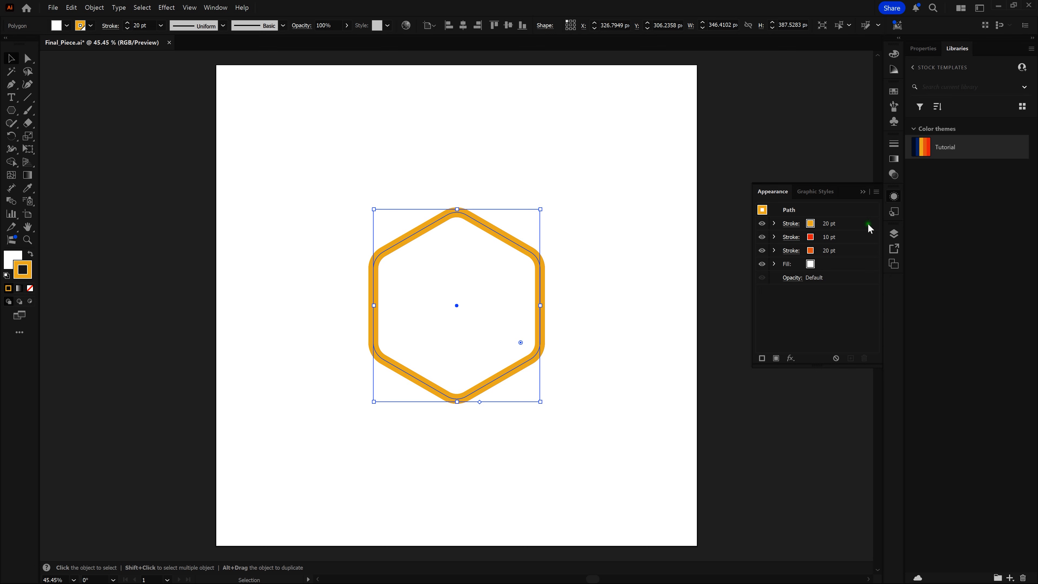
{"action": "left_click_drag", "start_coordinate": [868, 223], "coordinate": [865, 254]}
Set the weight of the hexagon's Light Orange stroke to 30 pt.
{"action": "left_click", "coordinate": [848, 250]}
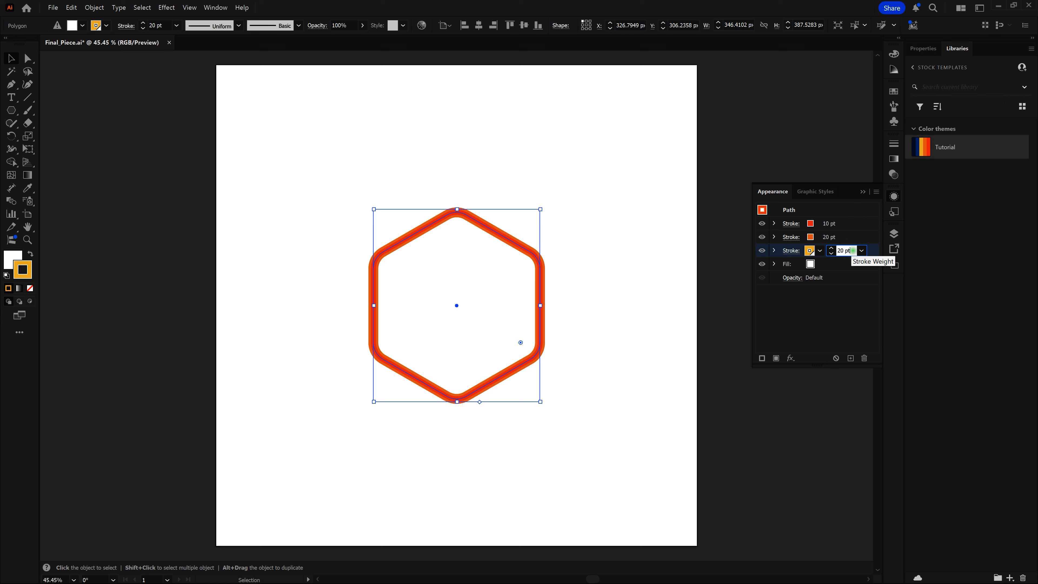
{"action": "left_click_drag", "start_coordinate": [853, 250], "coordinate": [832, 255]}
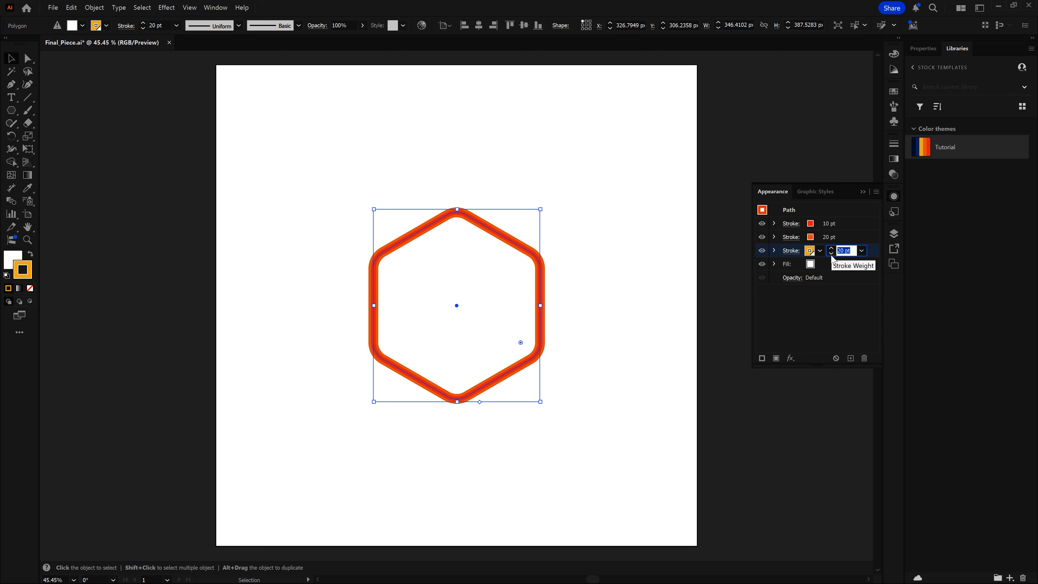
{"action": "type", "text": "30"}
{"action": "key", "text": "Return"}
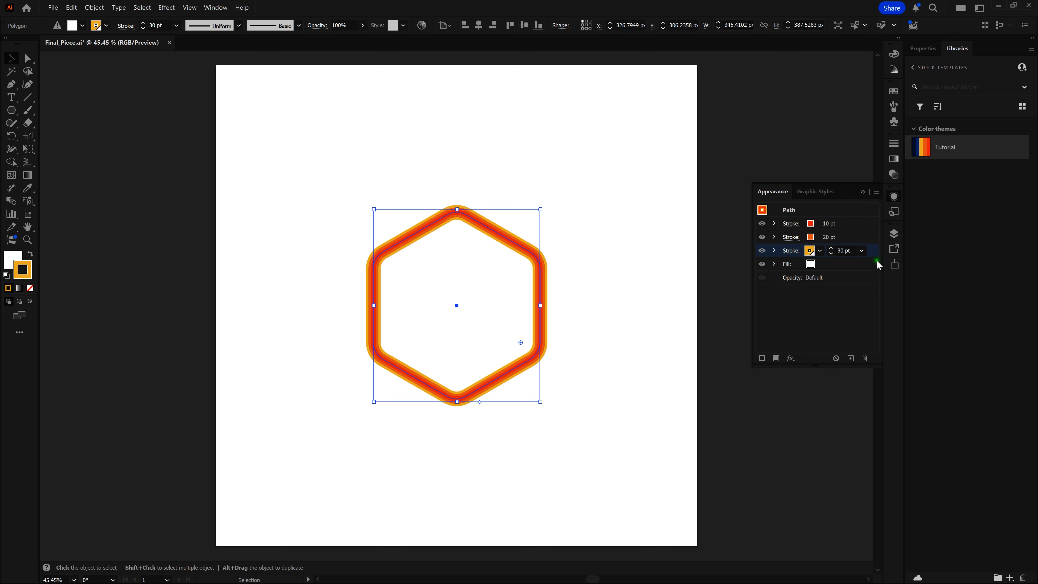
{"action": "left_click", "coordinate": [854, 299]}
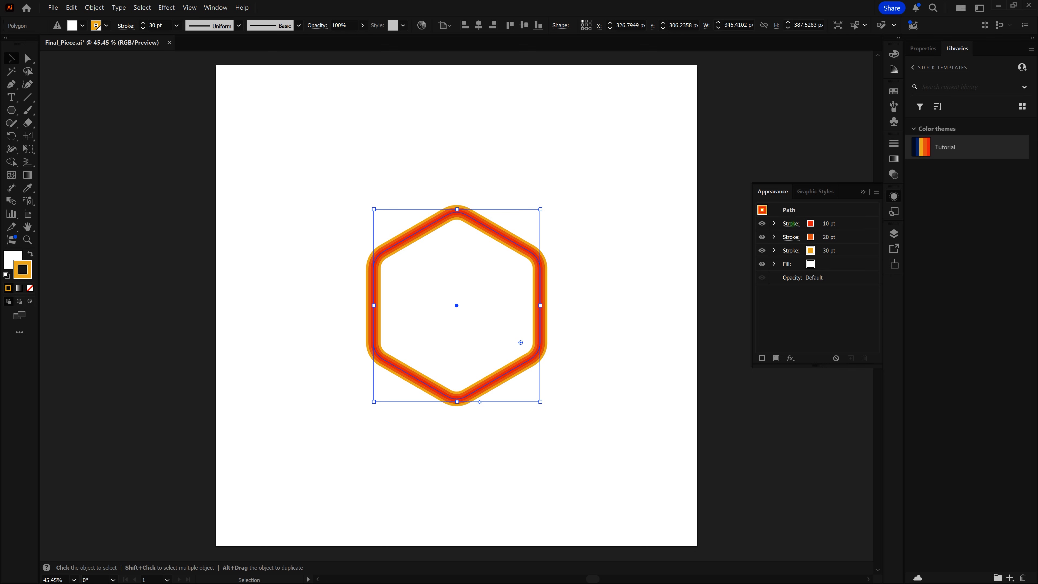
Align all three of the hexagon's strokes to the outside of the path and deselect the shape.
{"action": "left_click", "coordinate": [791, 223]}
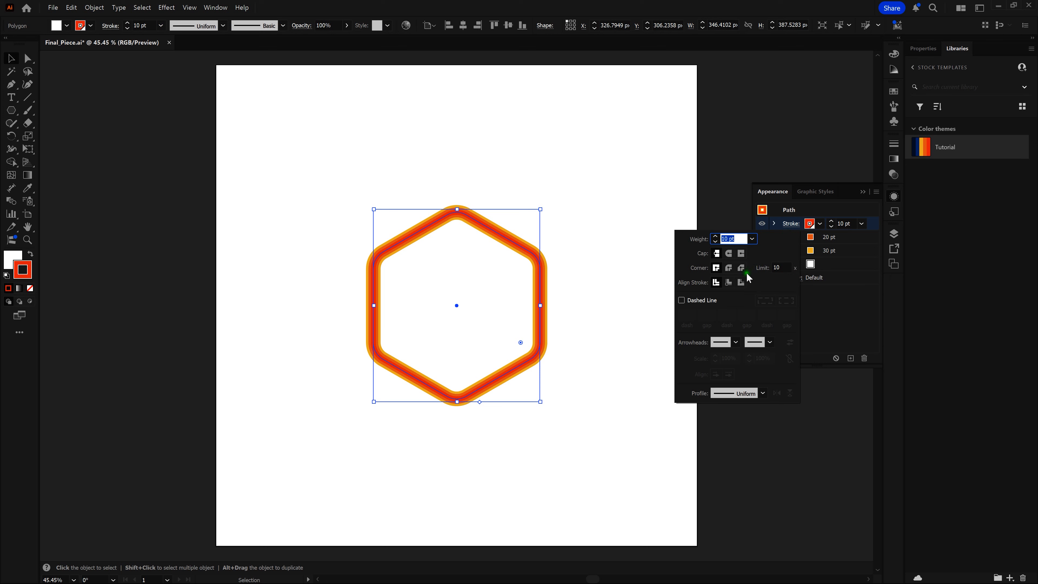
{"action": "left_click", "coordinate": [741, 282]}
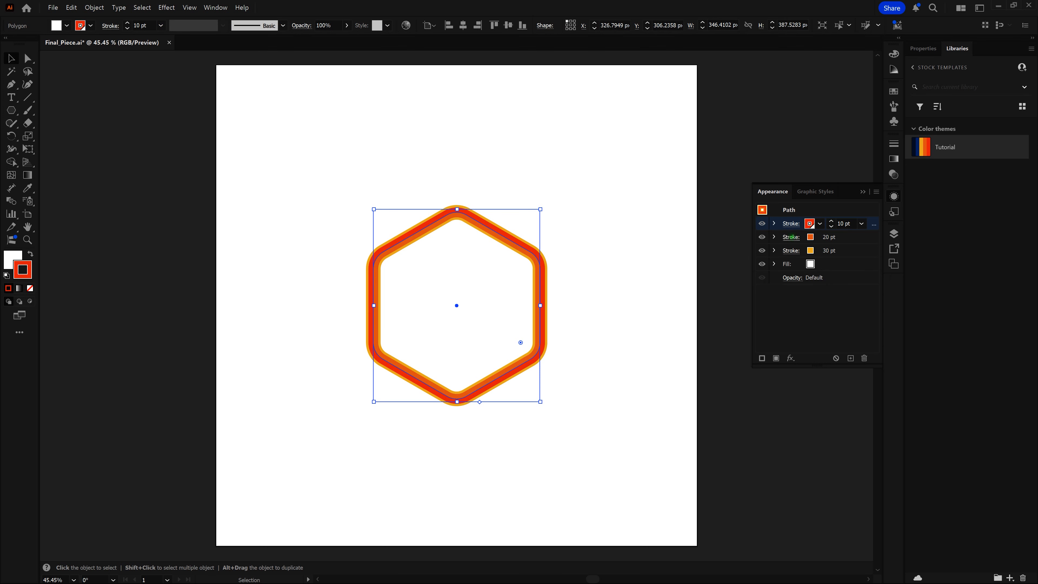
{"action": "left_click", "coordinate": [791, 237]}
{"action": "left_click", "coordinate": [741, 296]}
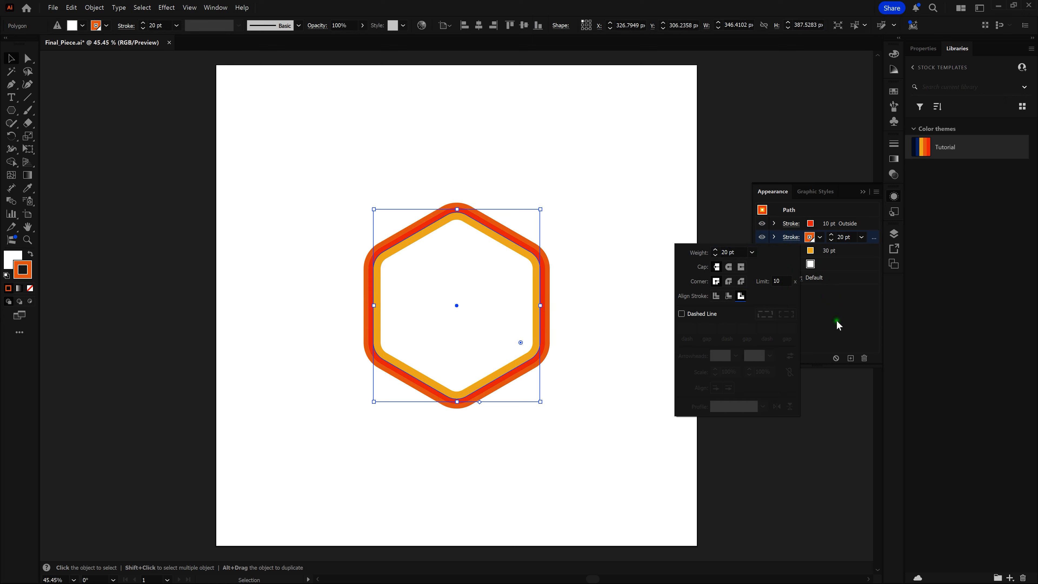
{"action": "left_click", "coordinate": [792, 250]}
{"action": "left_click", "coordinate": [742, 309]}
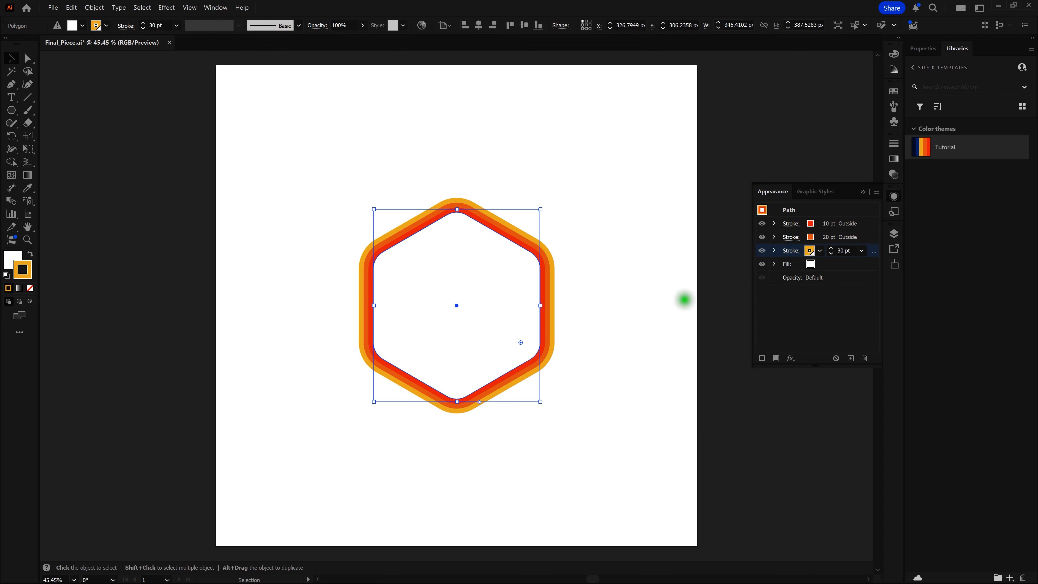
{"action": "left_click", "coordinate": [685, 300]}
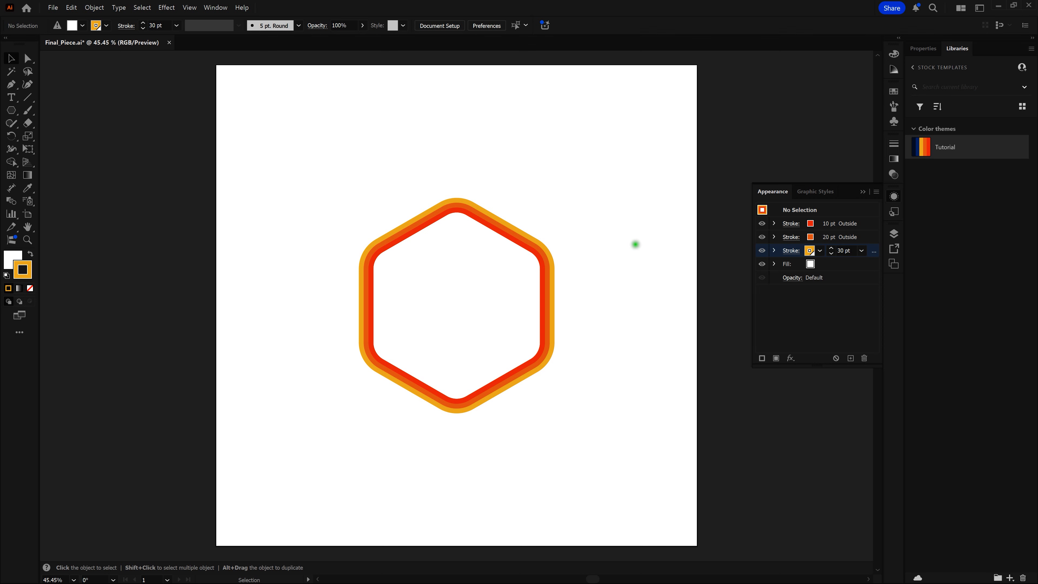
Select the hexagon and examine its fill options, including swatches, color sliders, color modes and gradient types.
{"action": "left_click", "coordinate": [499, 281]}
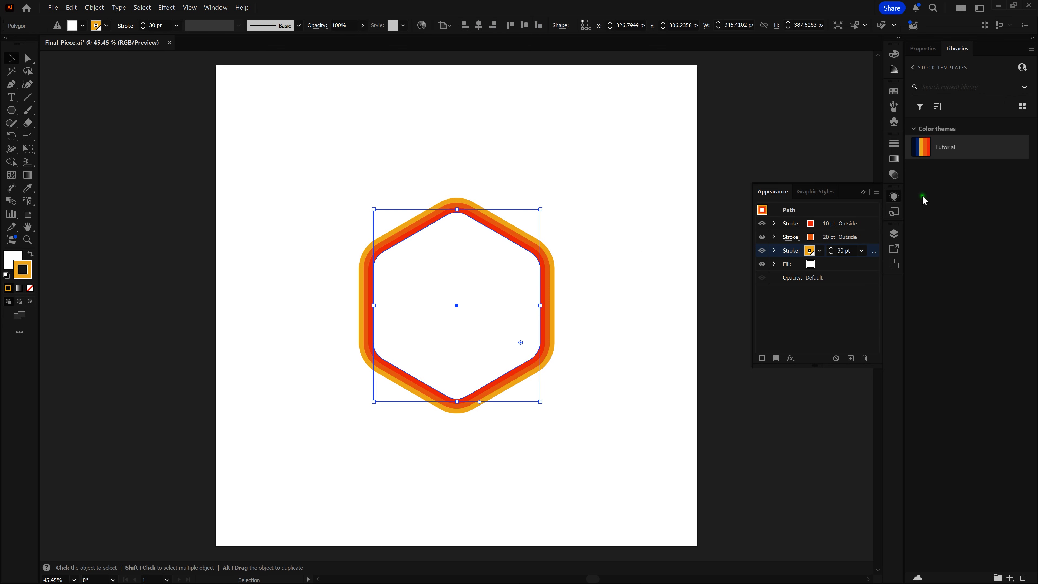
{"action": "left_click", "coordinate": [811, 264]}
{"action": "left_click", "coordinate": [811, 264]}
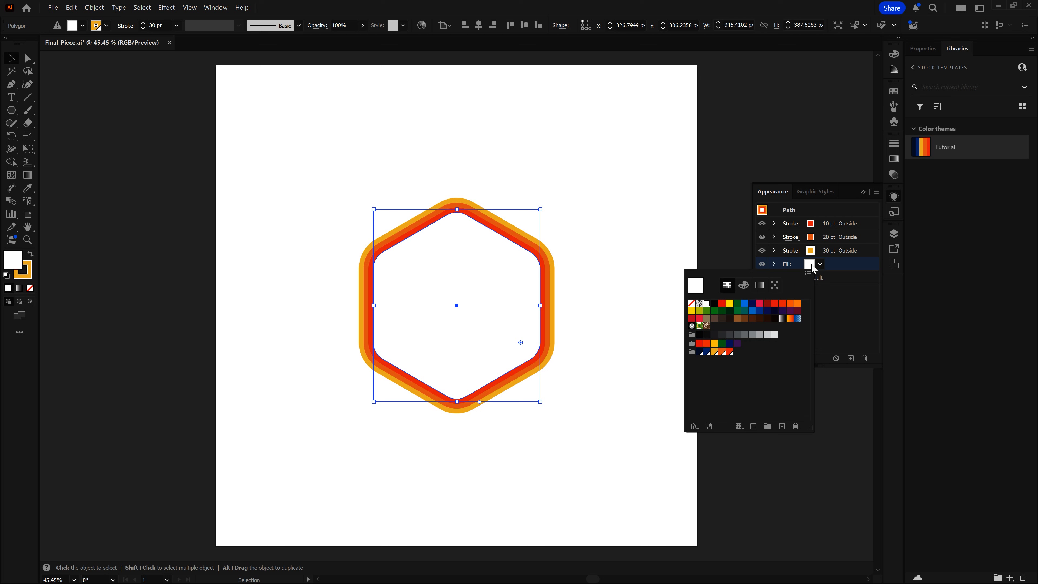
{"action": "left_click", "coordinate": [744, 285]}
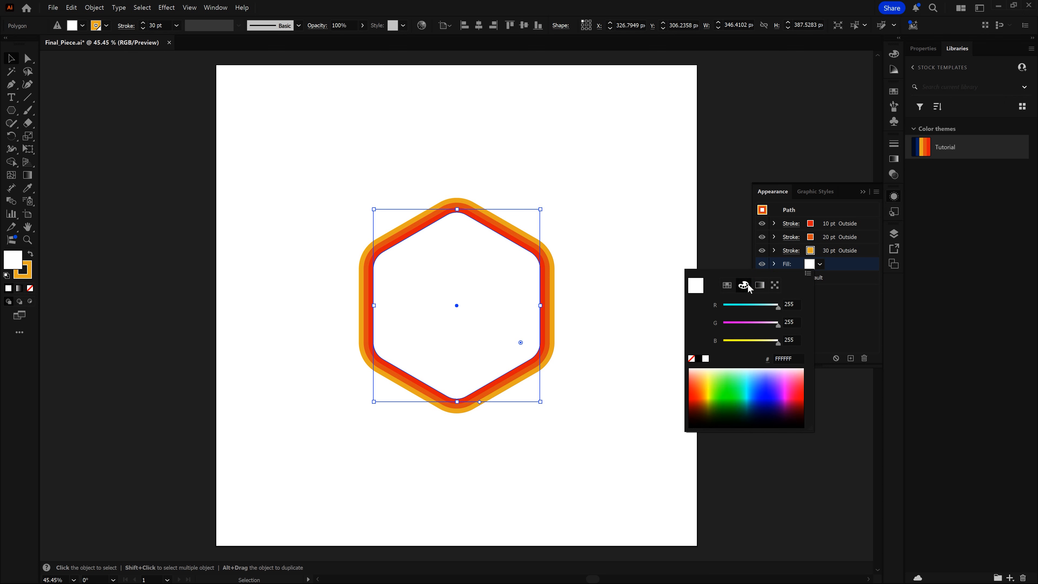
{"action": "left_click", "coordinate": [806, 274]}
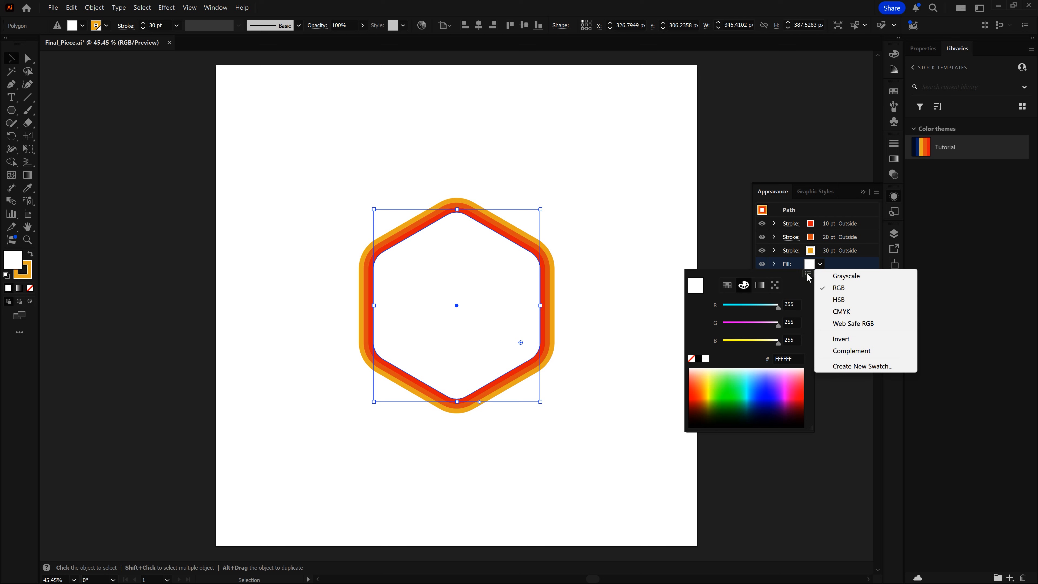
{"action": "left_click", "coordinate": [795, 281]}
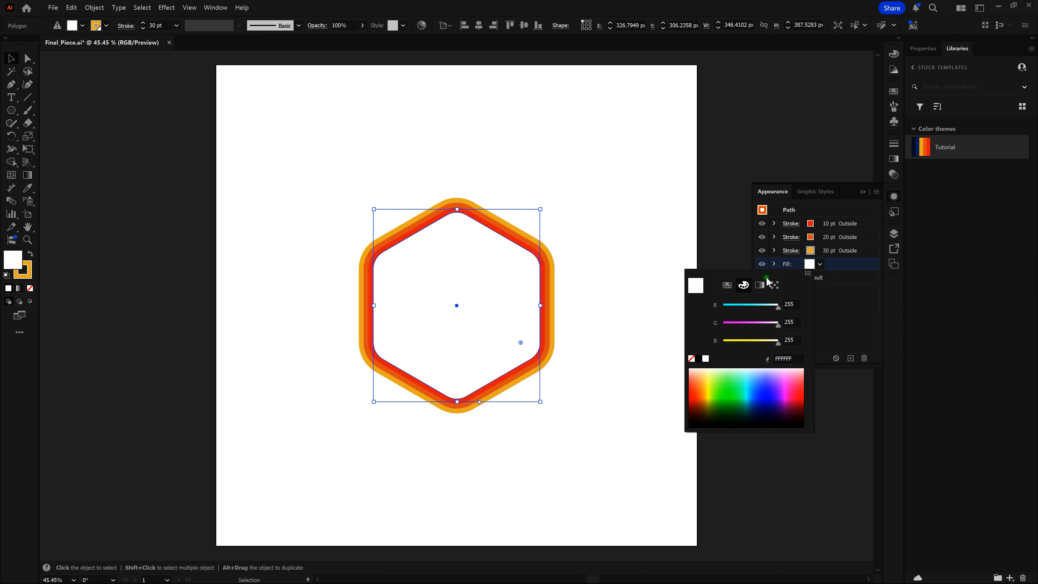
{"action": "left_click", "coordinate": [760, 285]}
{"action": "left_click", "coordinate": [761, 286]}
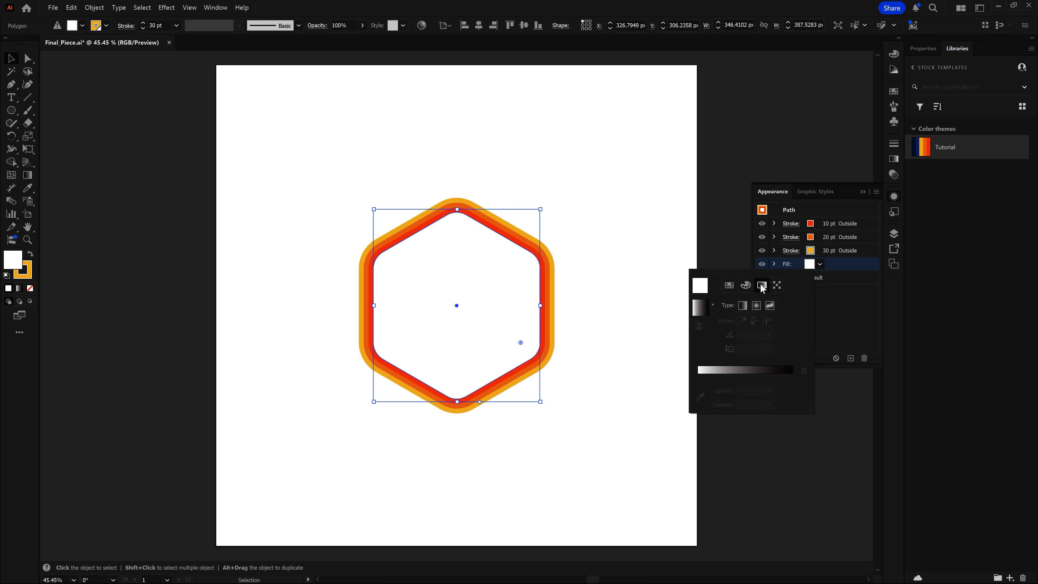
{"action": "left_click", "coordinate": [740, 198]}
{"action": "left_click", "coordinate": [730, 285]}
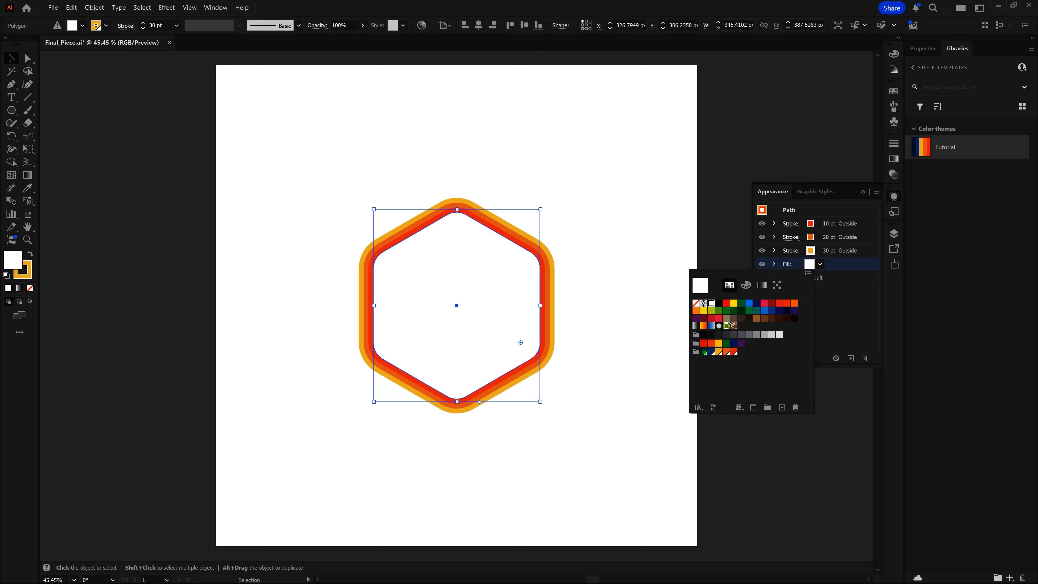
Try the dark navy and orange theme swatches as the hexagon's fill.
{"action": "left_click", "coordinate": [704, 351]}
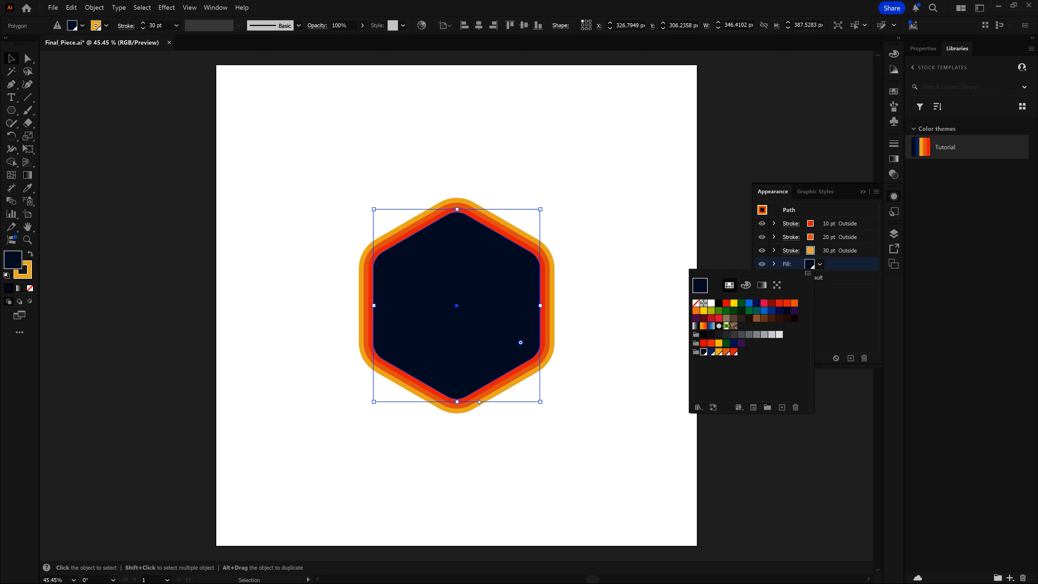
{"action": "left_click", "coordinate": [726, 351]}
{"action": "left_click", "coordinate": [733, 352]}
{"action": "left_click", "coordinate": [724, 353]}
{"action": "left_click", "coordinate": [719, 352]}
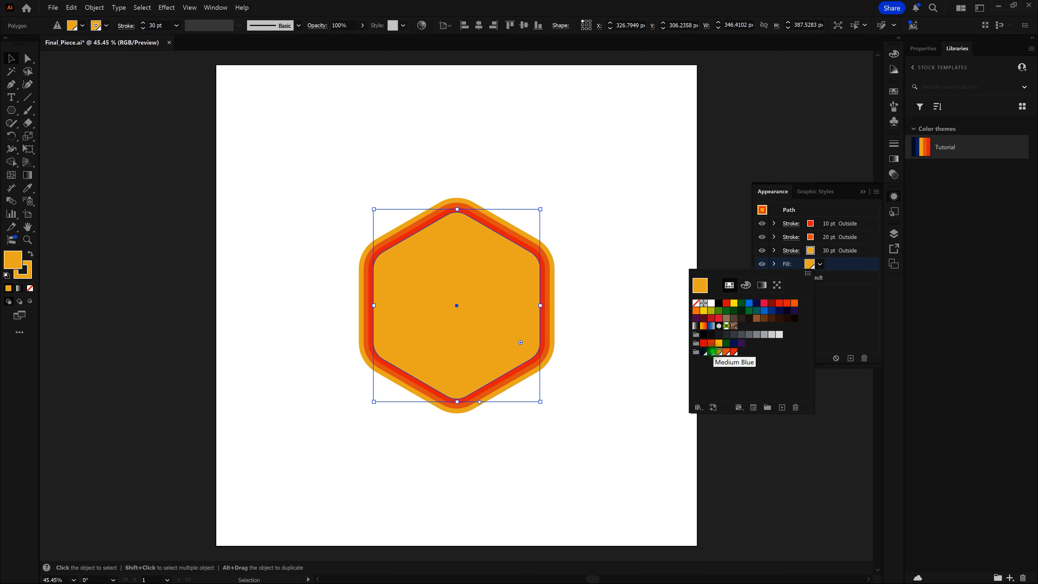
Fill the hexagon with the dark navy theme swatch.
{"action": "left_click", "coordinate": [704, 352]}
{"action": "left_click", "coordinate": [703, 351]}
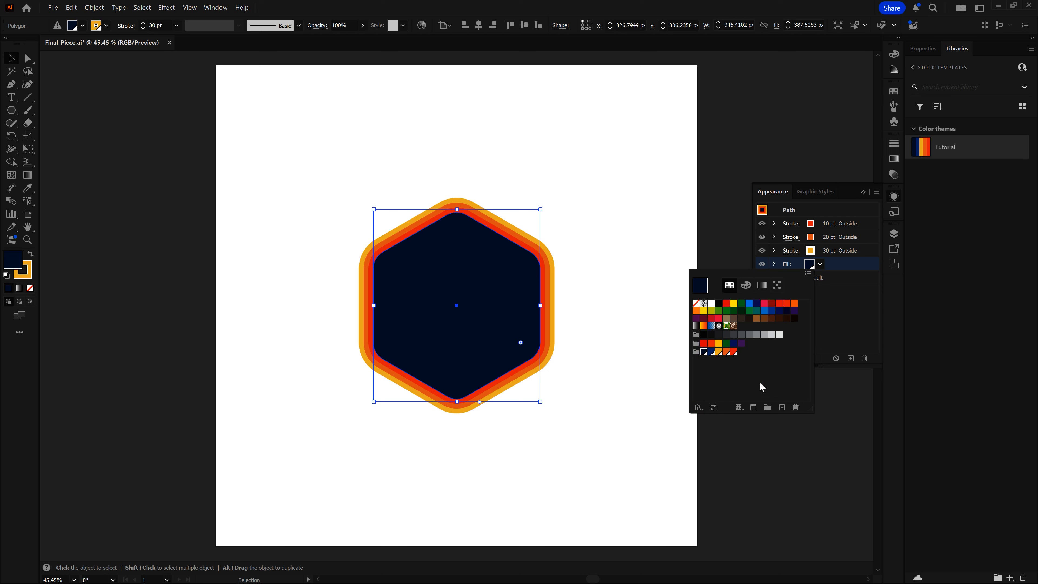
{"action": "left_click", "coordinate": [726, 292]}
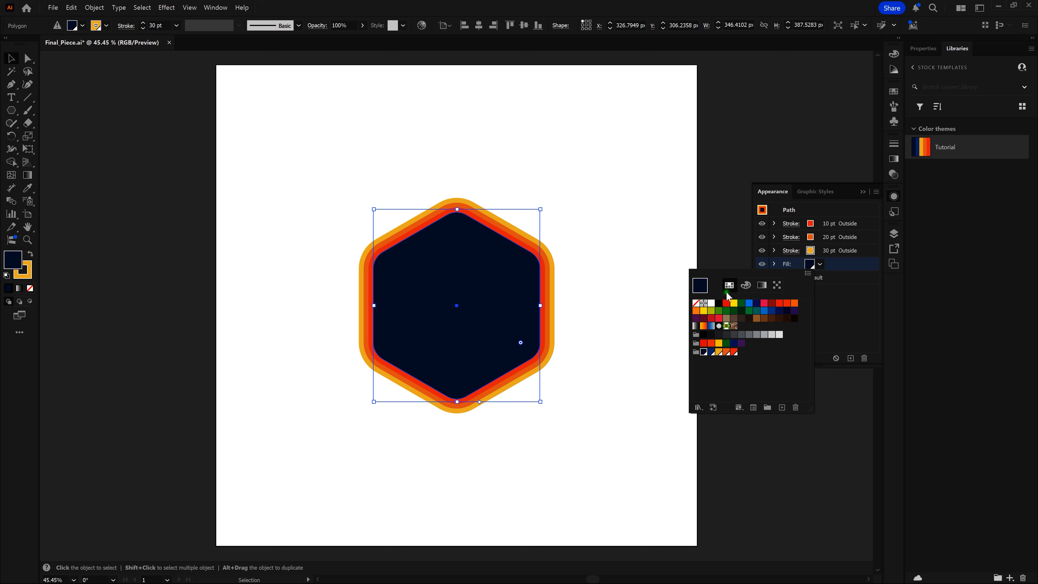
{"action": "left_click", "coordinate": [724, 243]}
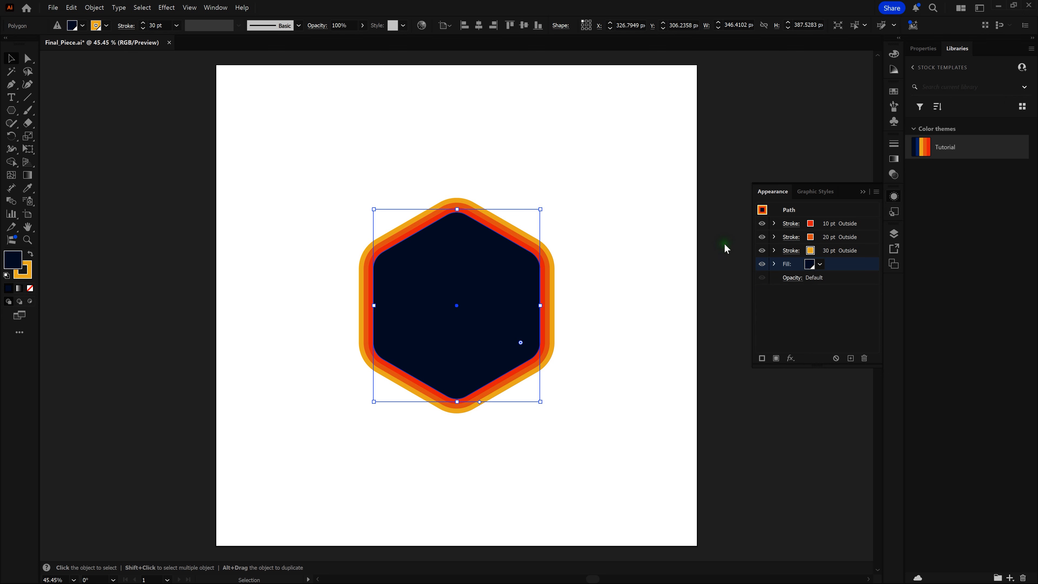
Try the entire hexagon at 50% opacity and restore its overall opacity to 100%.
{"action": "left_click", "coordinate": [761, 274]}
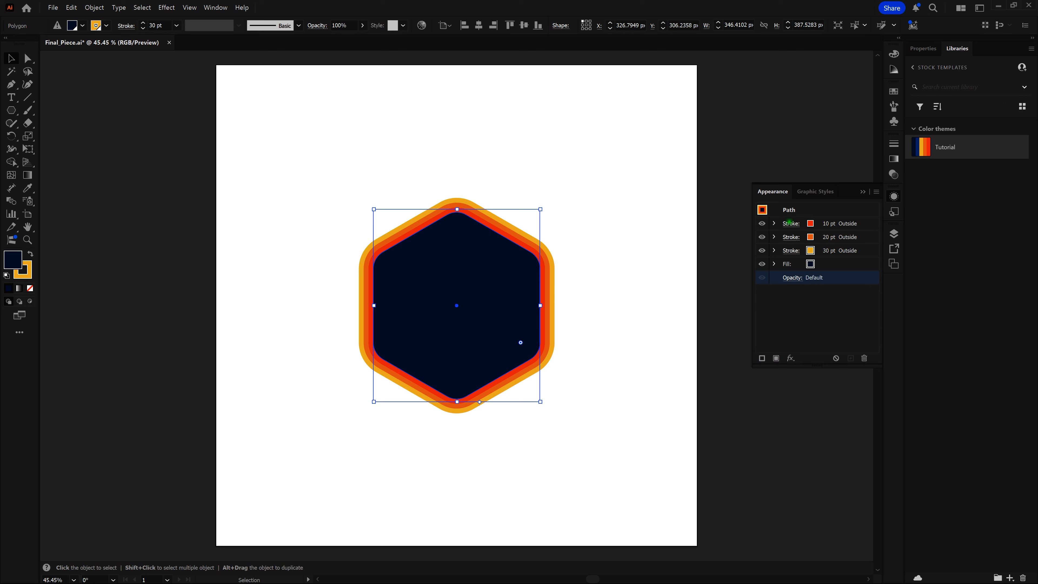
{"action": "left_click", "coordinate": [792, 278]}
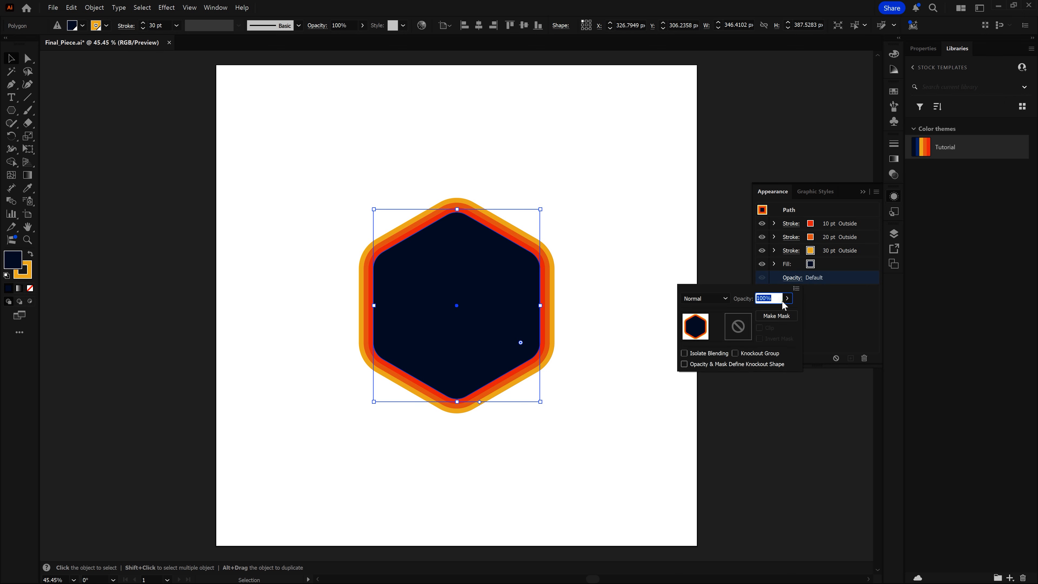
{"action": "type", "text": "50"}
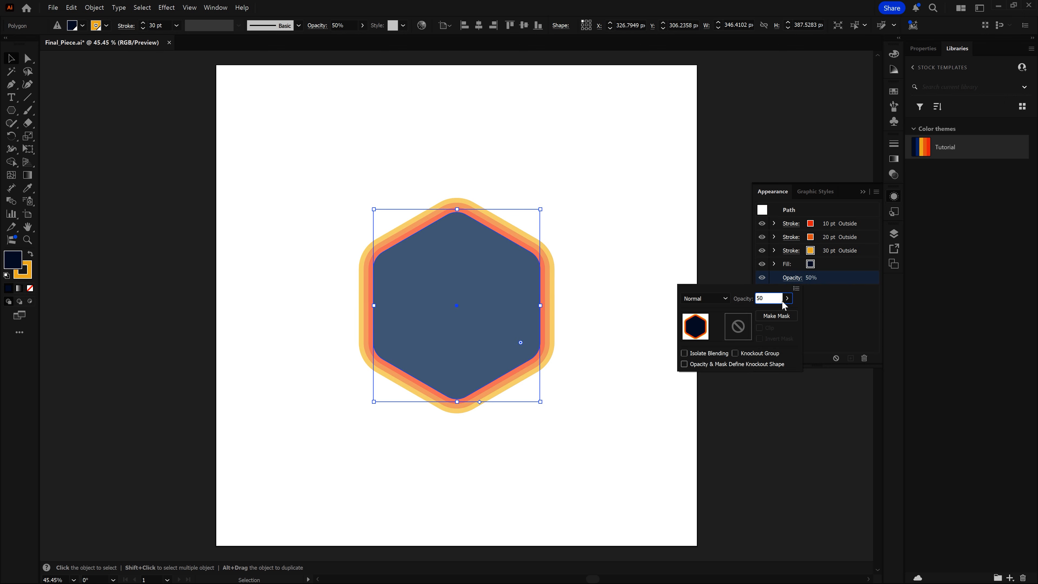
{"action": "key", "text": "BackSpace"}
{"action": "key", "text": "BackSpace"}
{"action": "type", "text": "100"}
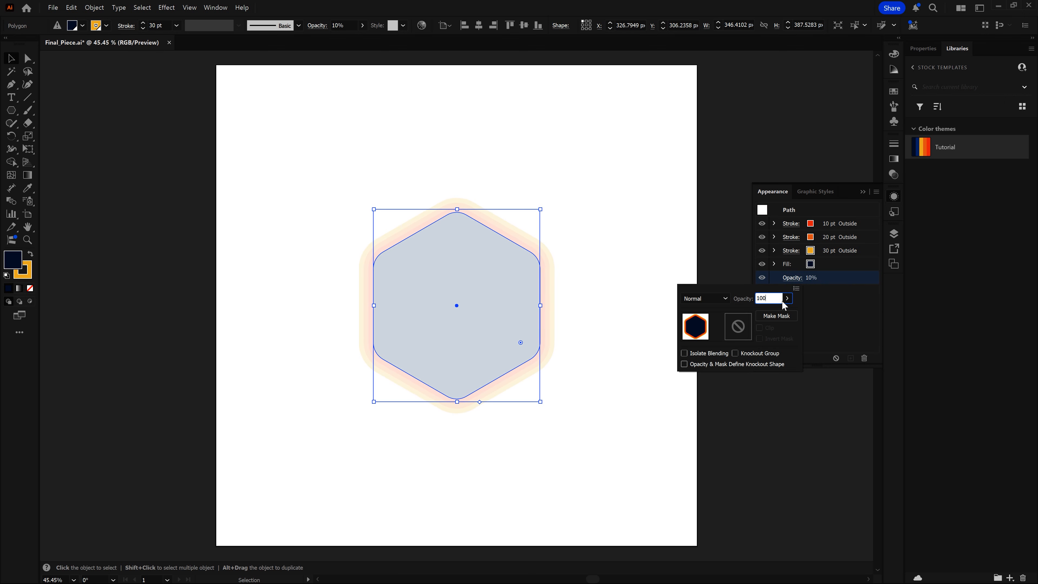
{"action": "key", "text": "Return"}
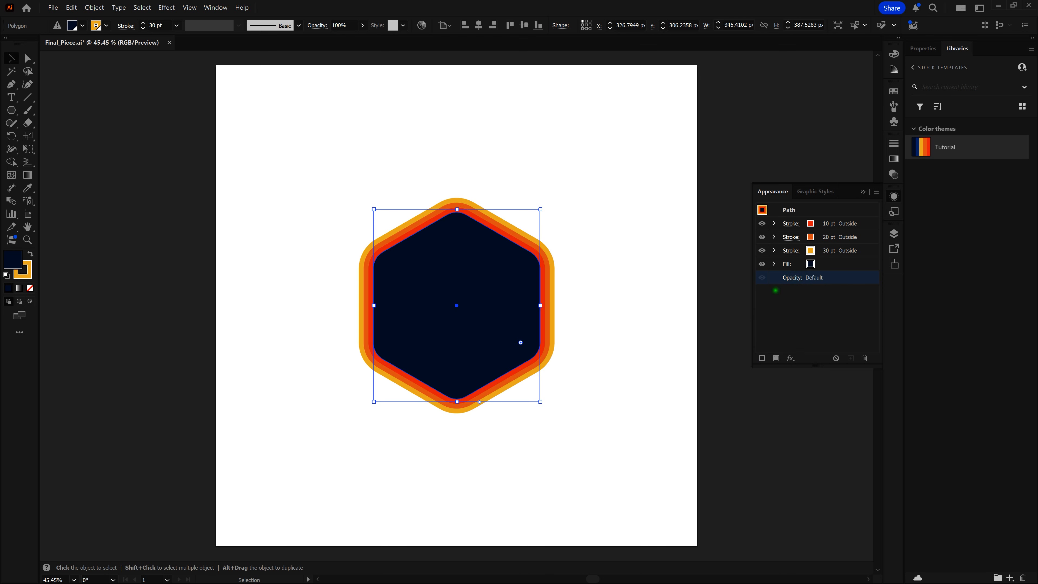
Try 50% opacity on the hexagon's fill only and restore the fill's opacity to 100%.
{"action": "left_click", "coordinate": [774, 251]}
{"action": "left_click", "coordinate": [774, 277]}
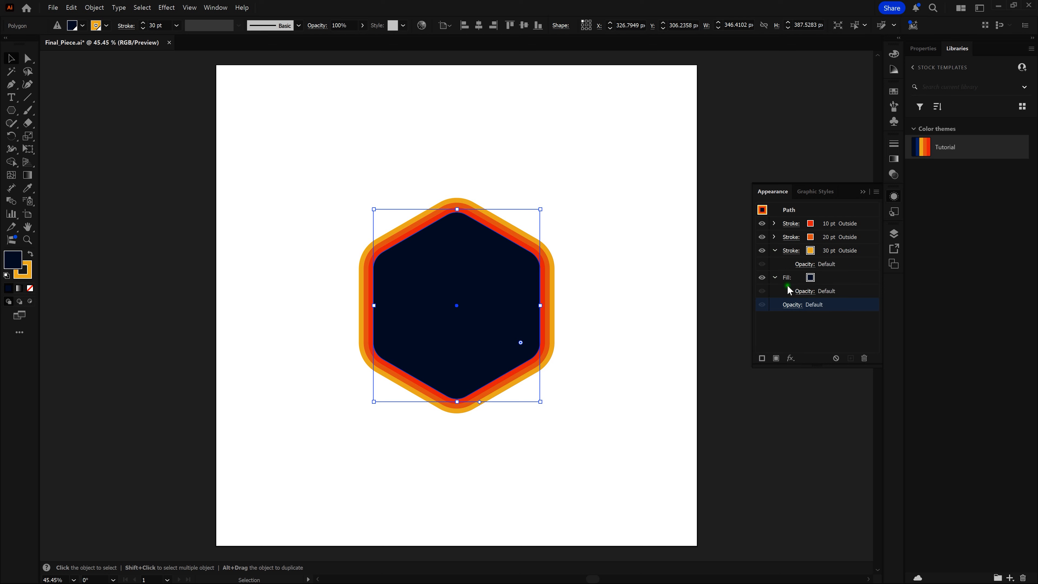
{"action": "left_click", "coordinate": [774, 251]}
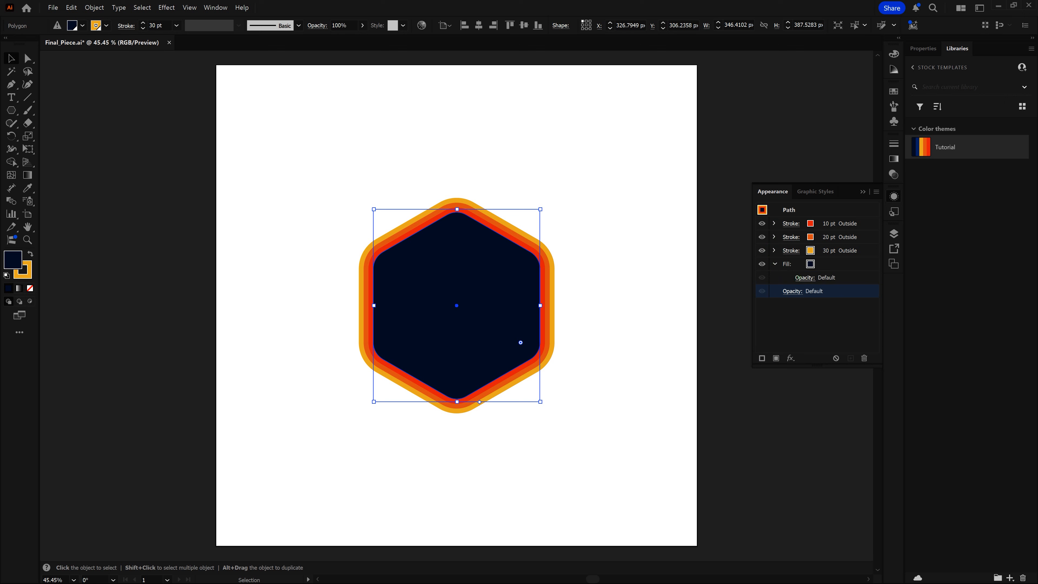
{"action": "left_click", "coordinate": [804, 277]}
{"action": "type", "text": "50"}
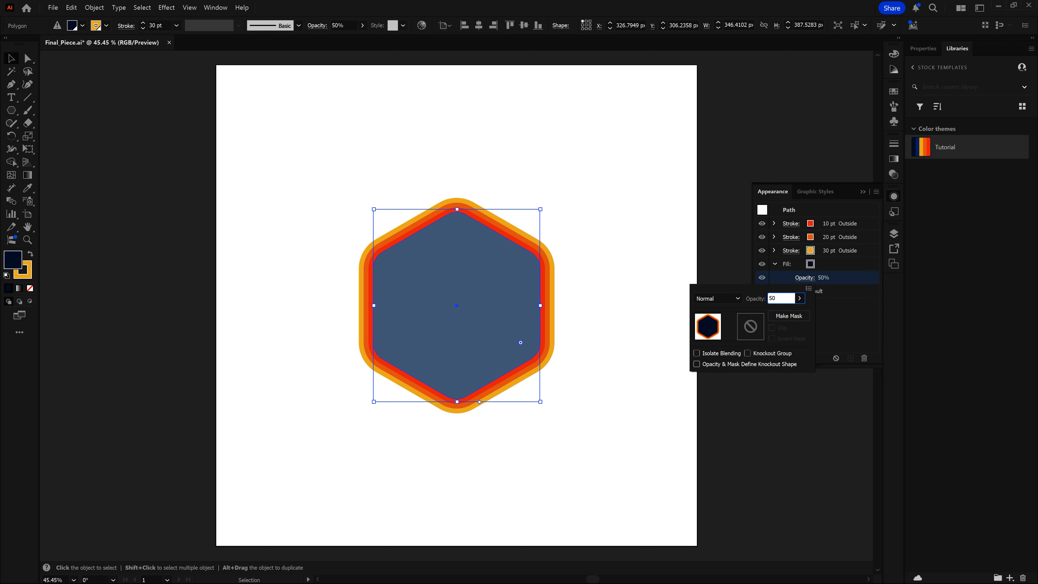
{"action": "key", "text": "BackSpace"}
{"action": "key", "text": "BackSpace"}
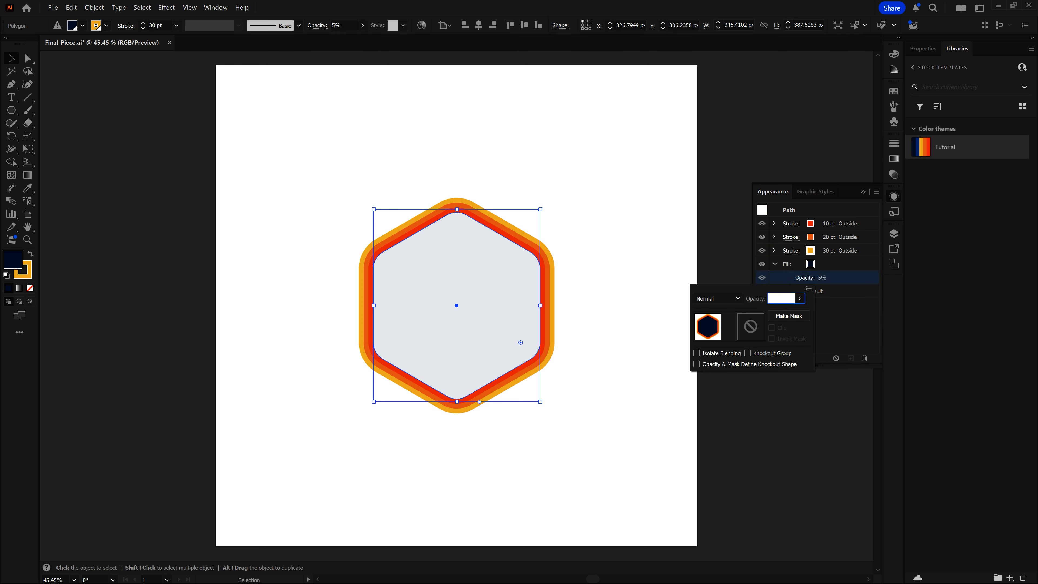
{"action": "type", "text": "100"}
{"action": "left_click", "coordinate": [851, 321]}
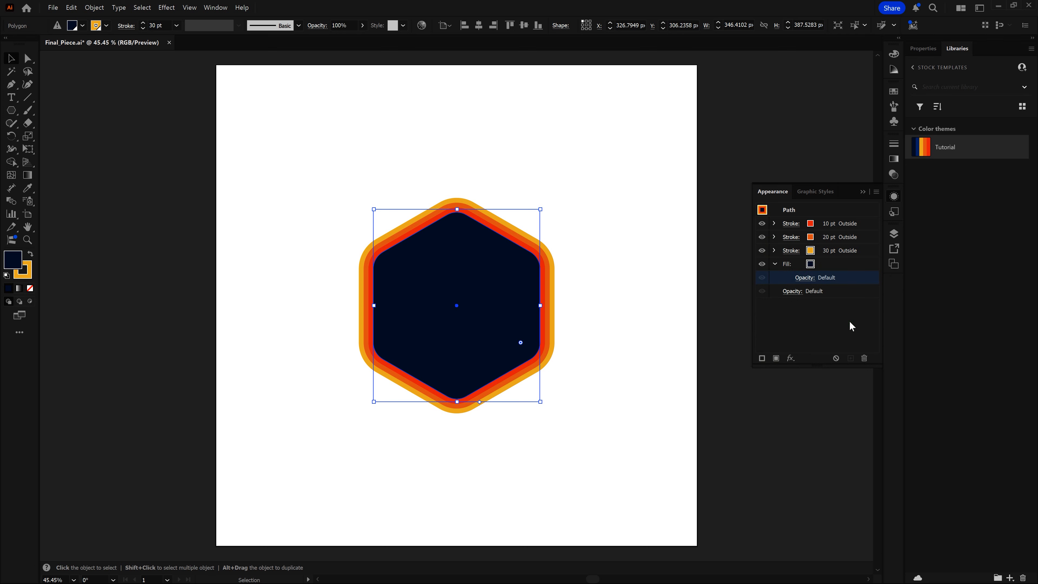
{"action": "left_click", "coordinate": [775, 263]}
Apply the White, Black gradient preset to the hexagon's fill.
{"action": "left_click", "coordinate": [809, 264]}
{"action": "left_click", "coordinate": [809, 264]}
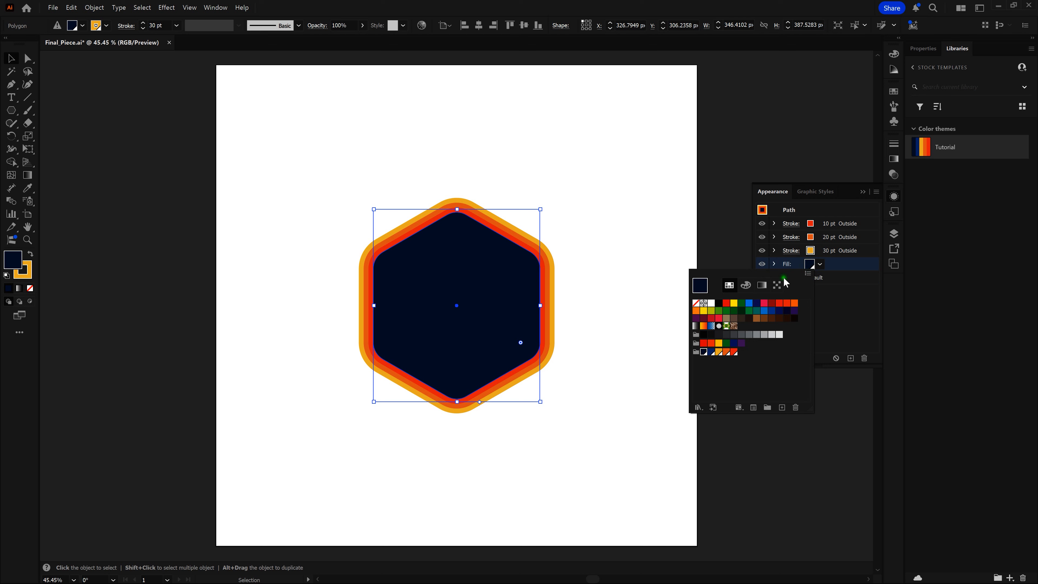
{"action": "left_click", "coordinate": [762, 285]}
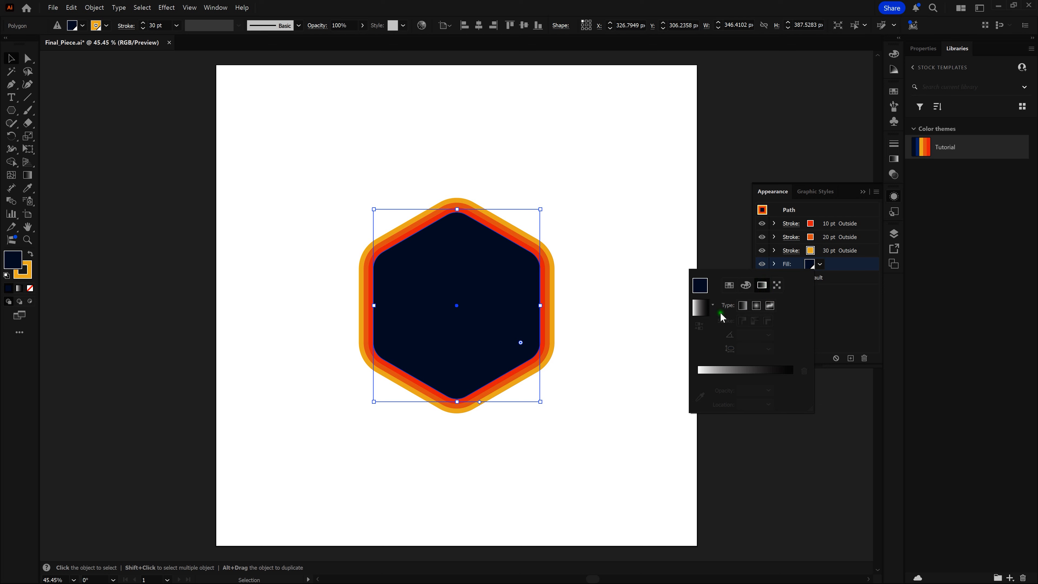
{"action": "left_click", "coordinate": [713, 307]}
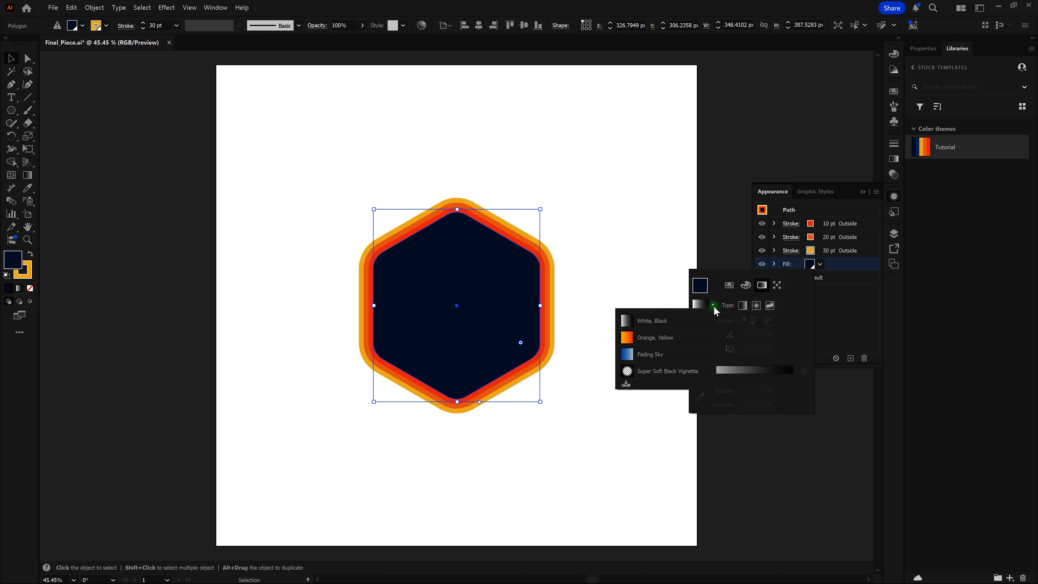
{"action": "left_click", "coordinate": [707, 308]}
{"action": "left_click", "coordinate": [672, 320]}
{"action": "left_click", "coordinate": [706, 335]}
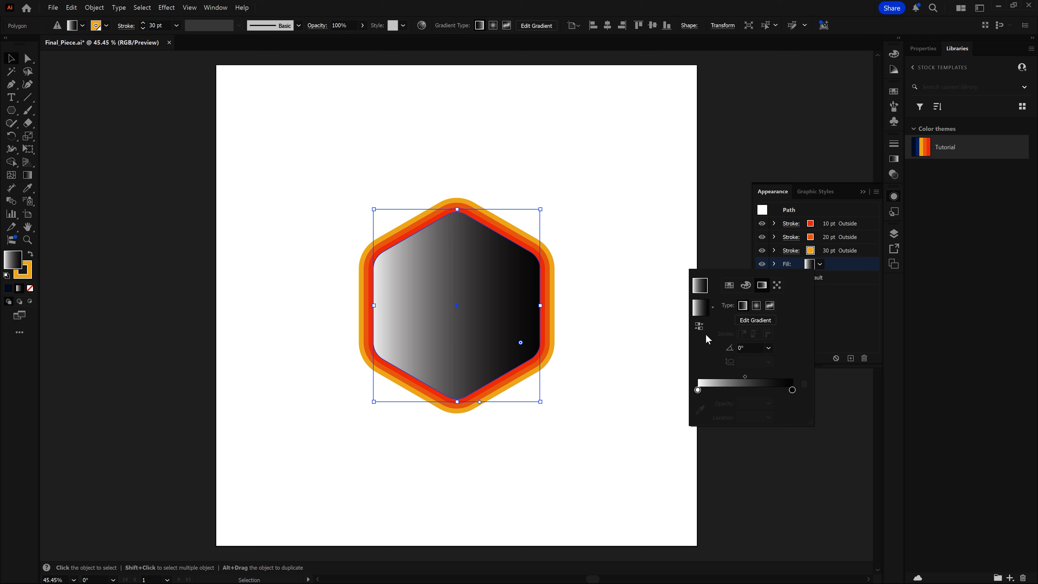
Try the radial and freeform gradient types on the hexagon's fill and return it to a linear gradient.
{"action": "left_click", "coordinate": [756, 304]}
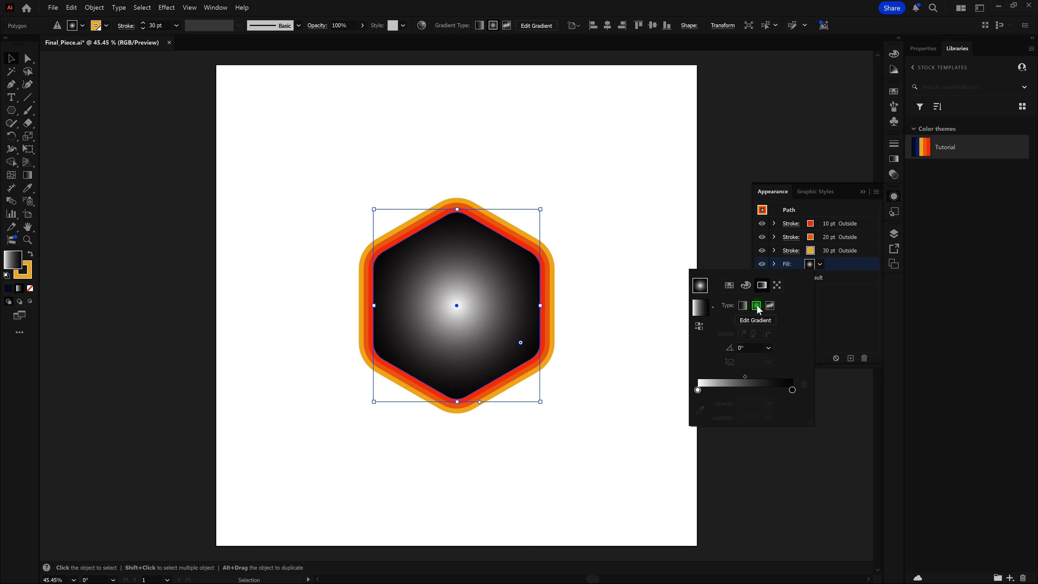
{"action": "left_click", "coordinate": [743, 305]}
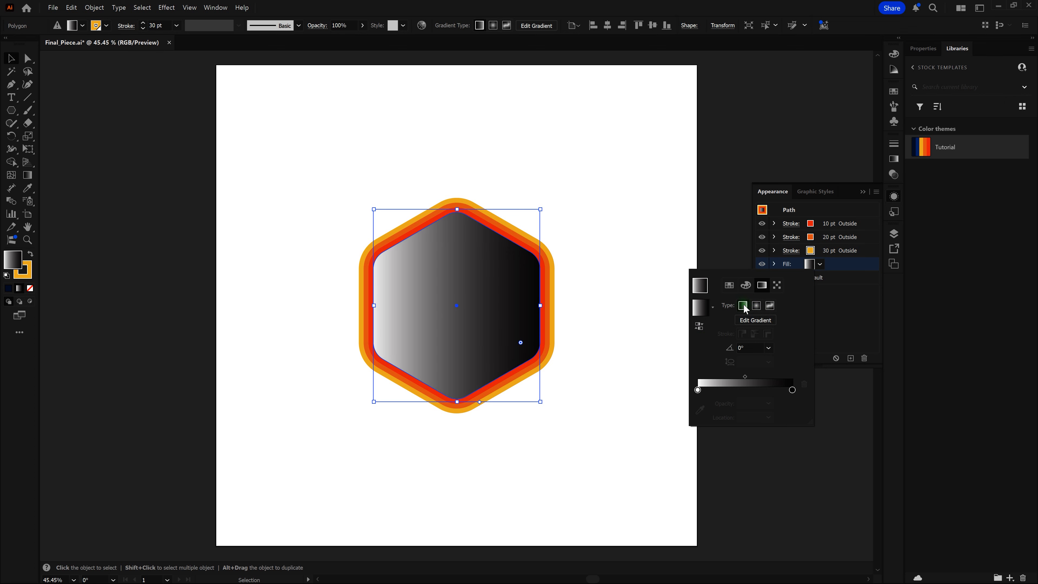
{"action": "left_click", "coordinate": [760, 306]}
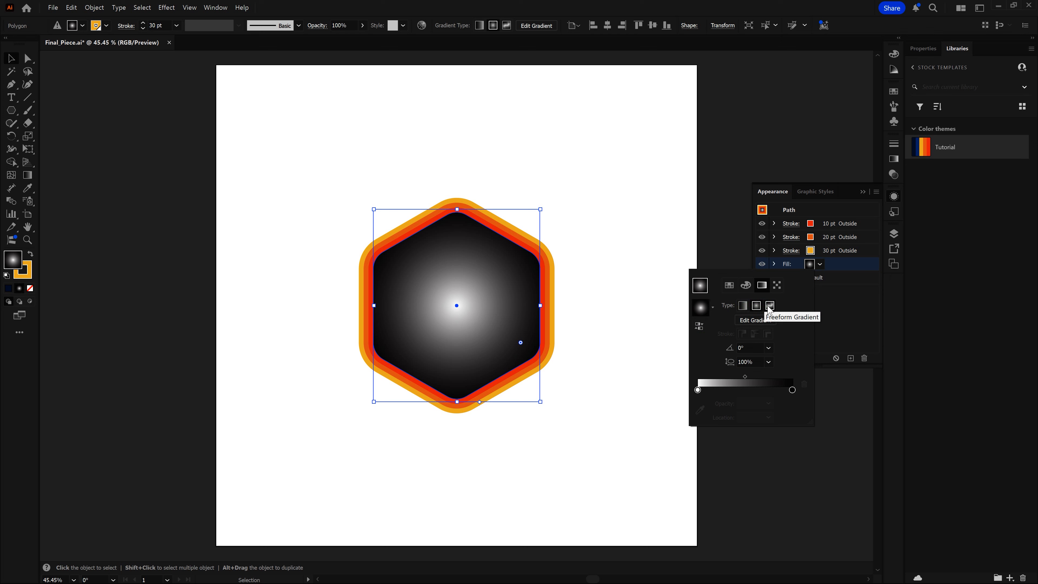
{"action": "left_click", "coordinate": [770, 306]}
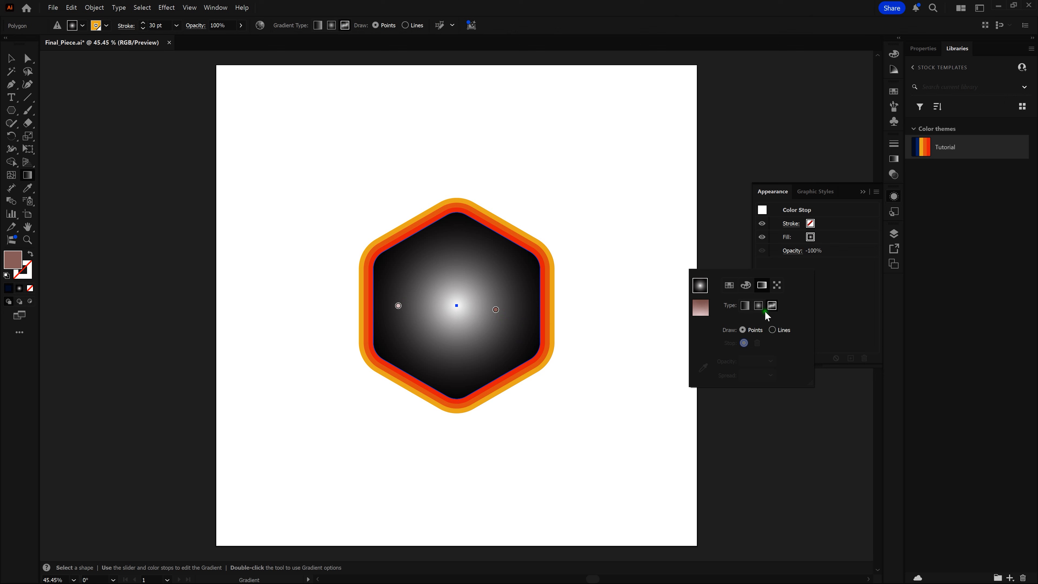
{"action": "left_click", "coordinate": [745, 305]}
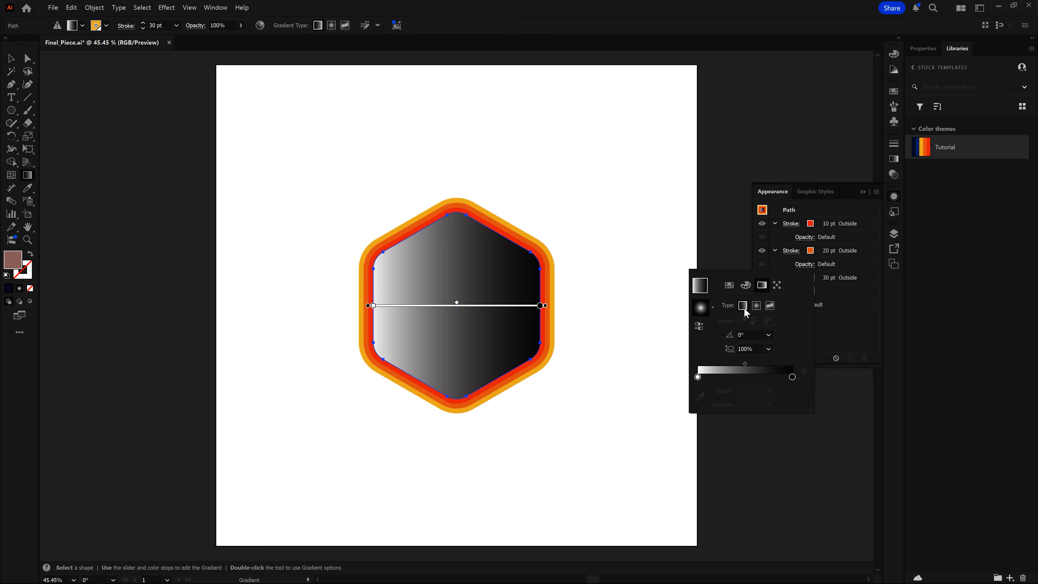
Recolour the gradient's white start stop with the Medium Blue theme swatch after trying Dark Blue.
{"action": "left_click", "coordinate": [697, 376]}
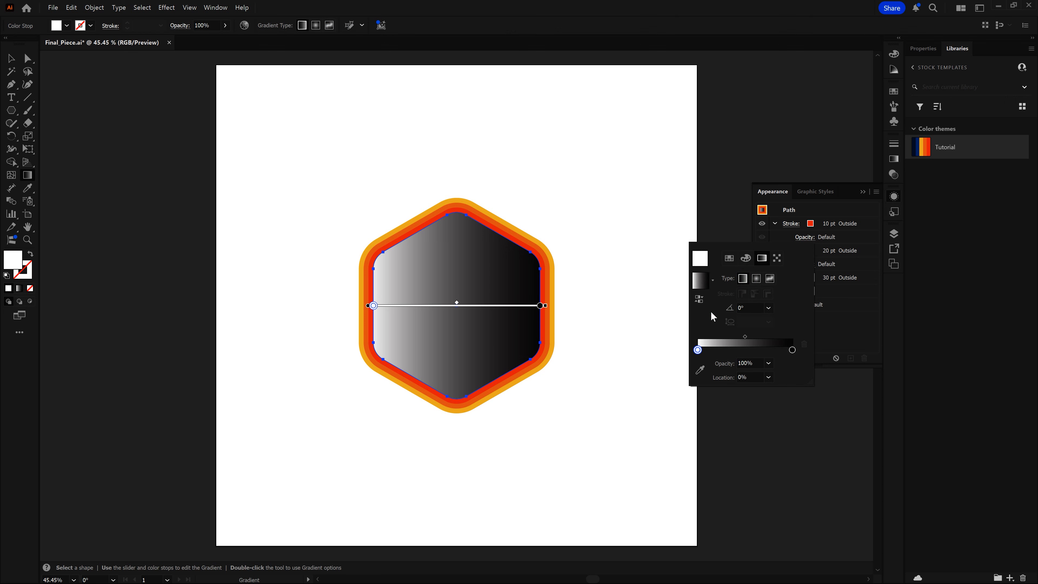
{"action": "double_click", "coordinate": [698, 350]}
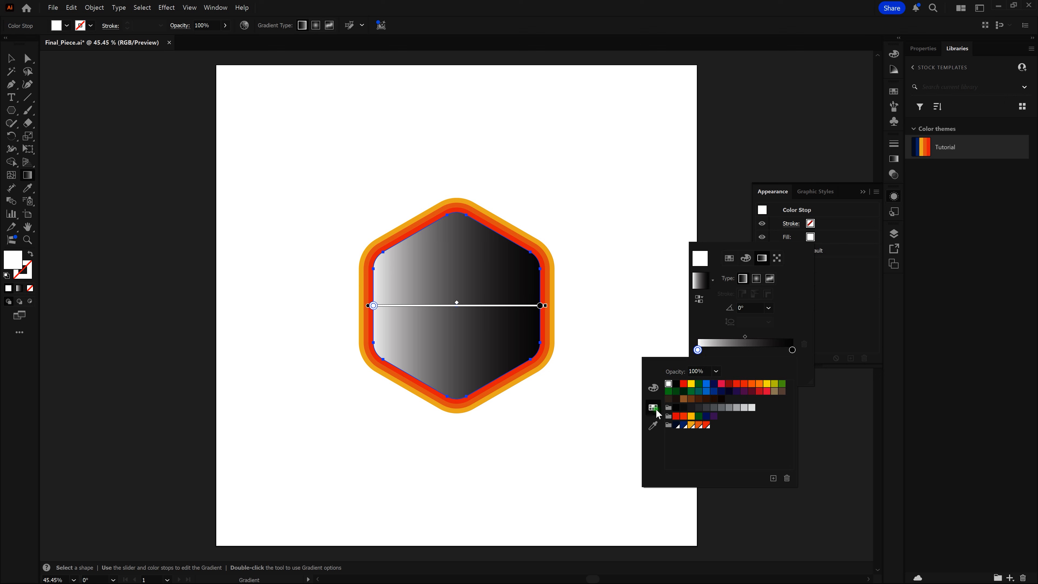
{"action": "left_click", "coordinate": [656, 392]}
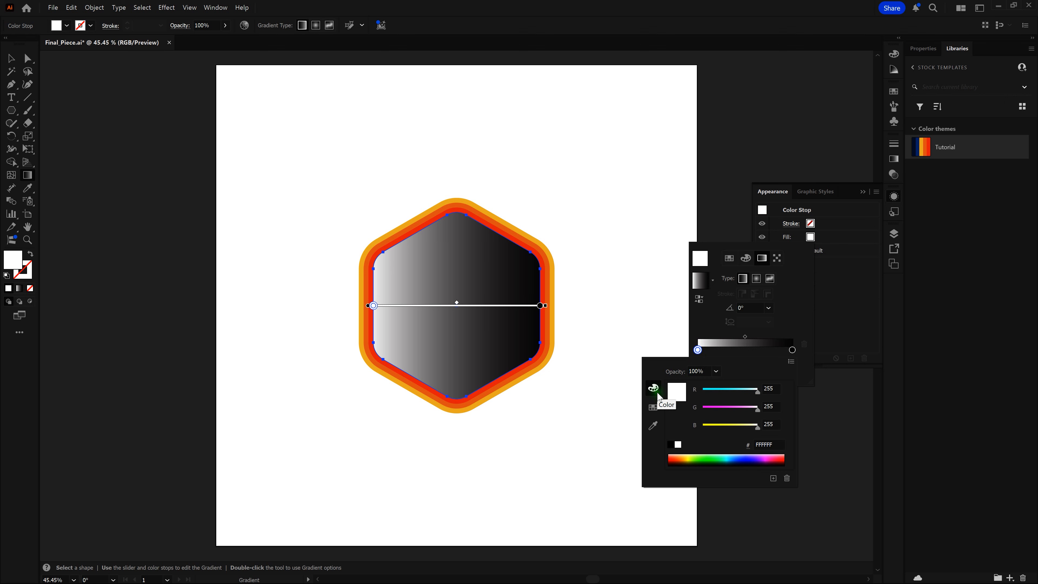
{"action": "left_click", "coordinate": [653, 407]}
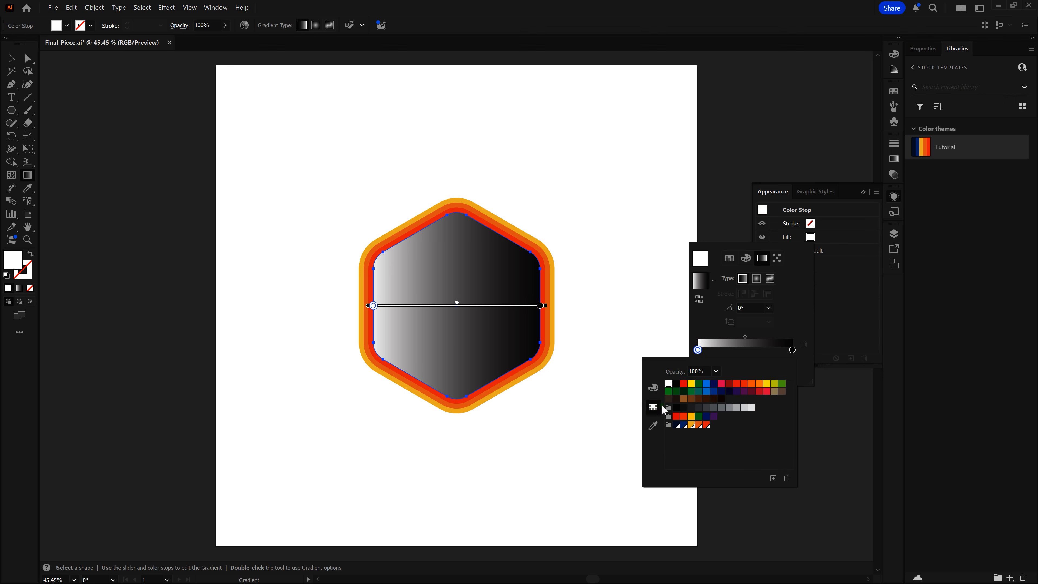
{"action": "left_click", "coordinate": [667, 426]}
{"action": "left_click", "coordinate": [676, 425]}
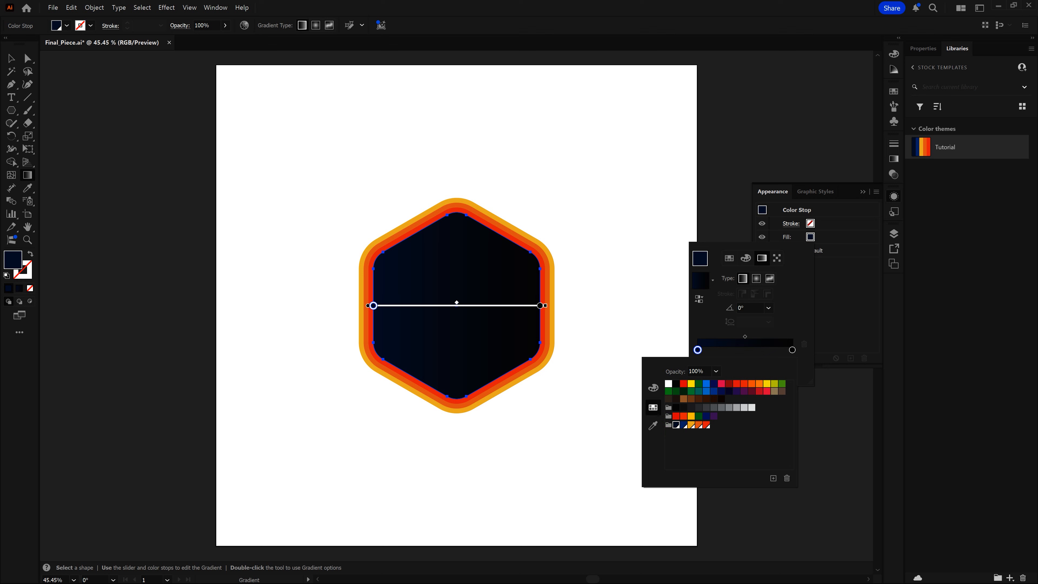
{"action": "left_click", "coordinate": [683, 425]}
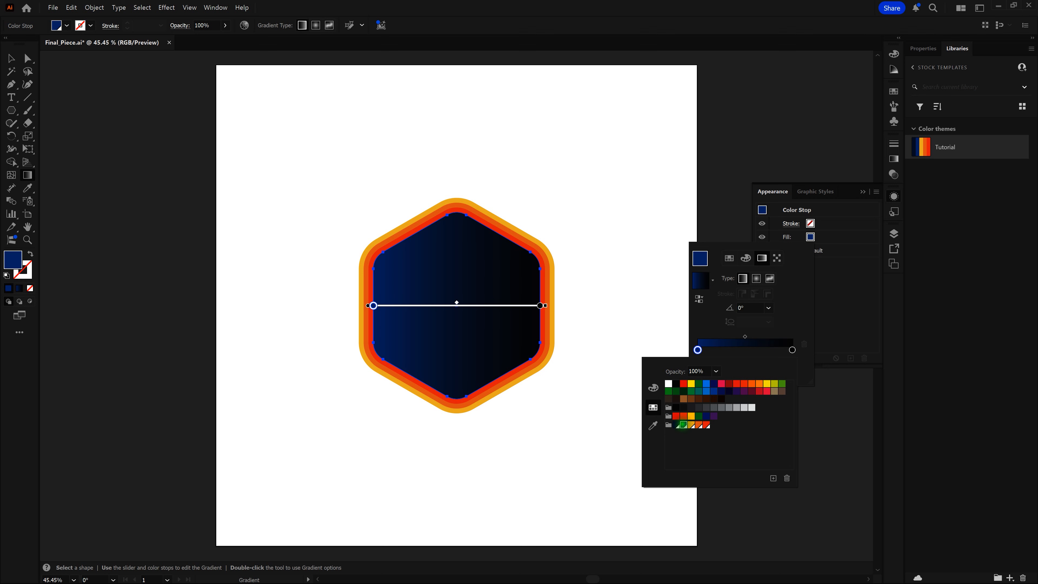
{"action": "left_click", "coordinate": [690, 326]}
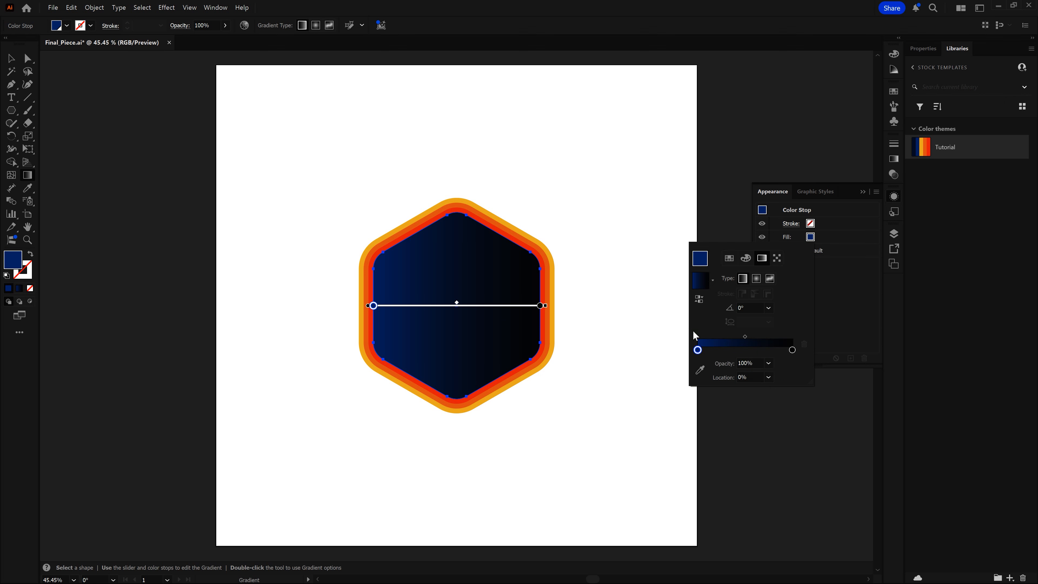
Set the Medium Blue start stop's location to 40% along the gradient.
{"action": "left_click", "coordinate": [698, 351]}
{"action": "left_click_drag", "start_coordinate": [700, 354], "coordinate": [718, 351]}
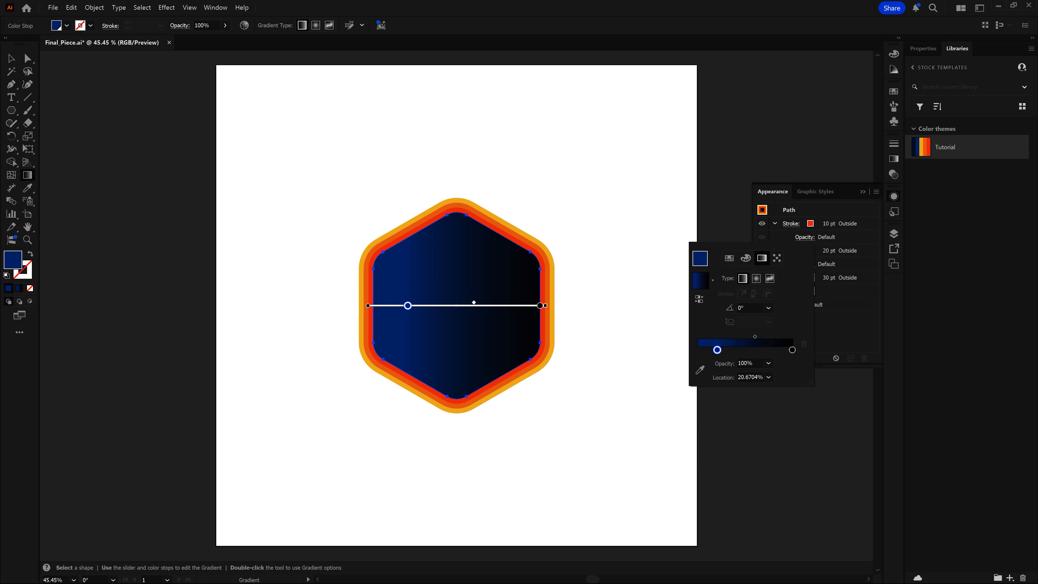
{"action": "left_click", "coordinate": [749, 376]}
{"action": "type", "text": "40"}
{"action": "key", "text": "Return"}
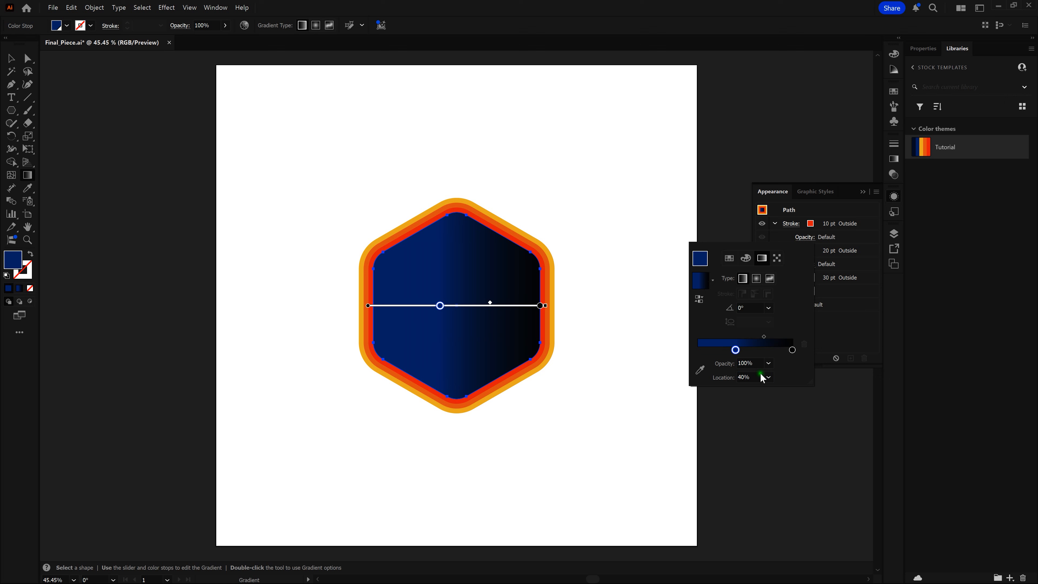
Recolour the gradient's black end stop with the Dark Blue theme swatch and set its location to 40.1%.
{"action": "double_click", "coordinate": [792, 350]}
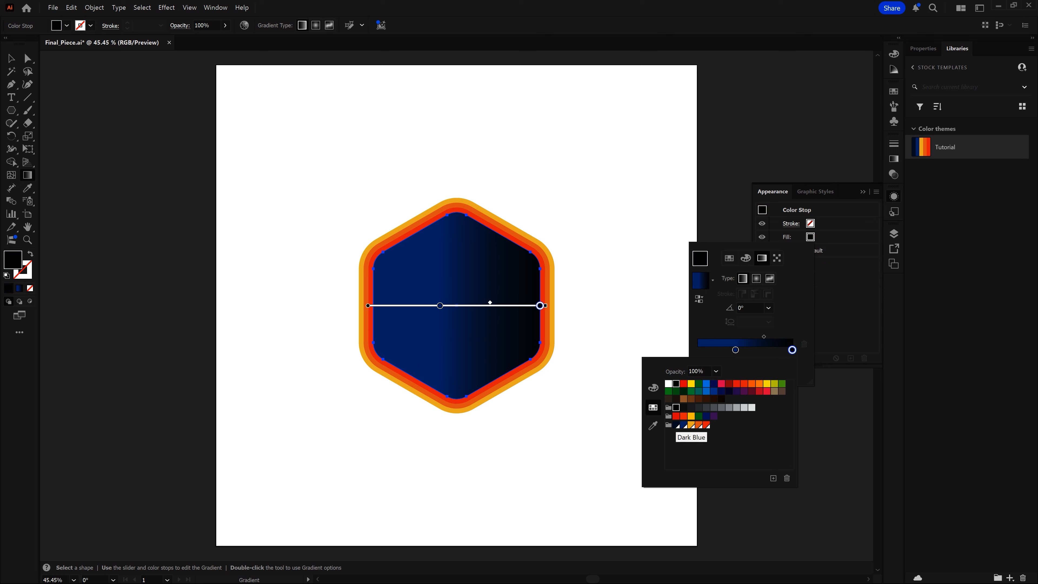
{"action": "left_click", "coordinate": [677, 425]}
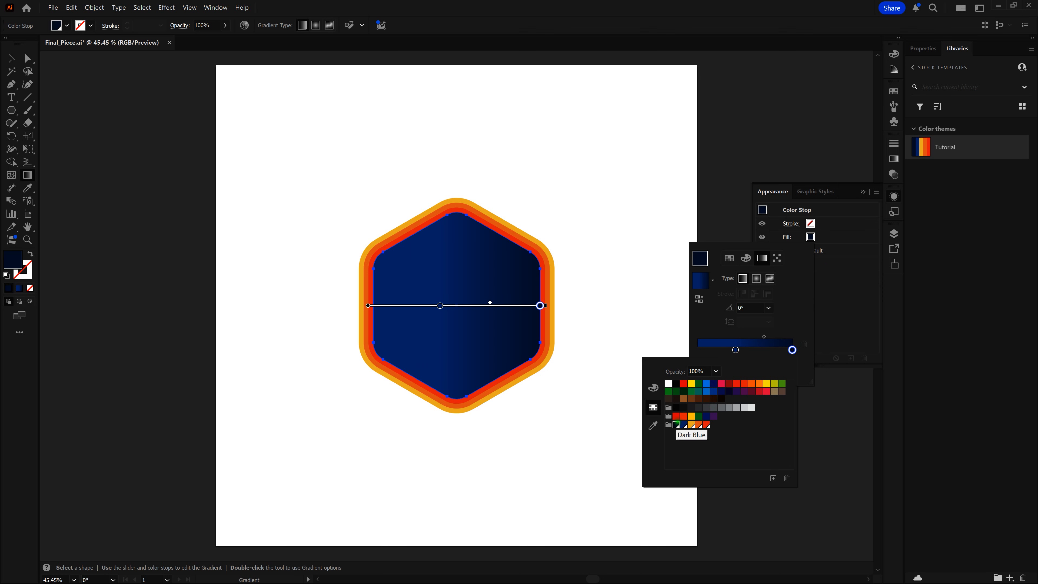
{"action": "left_click", "coordinate": [705, 323]}
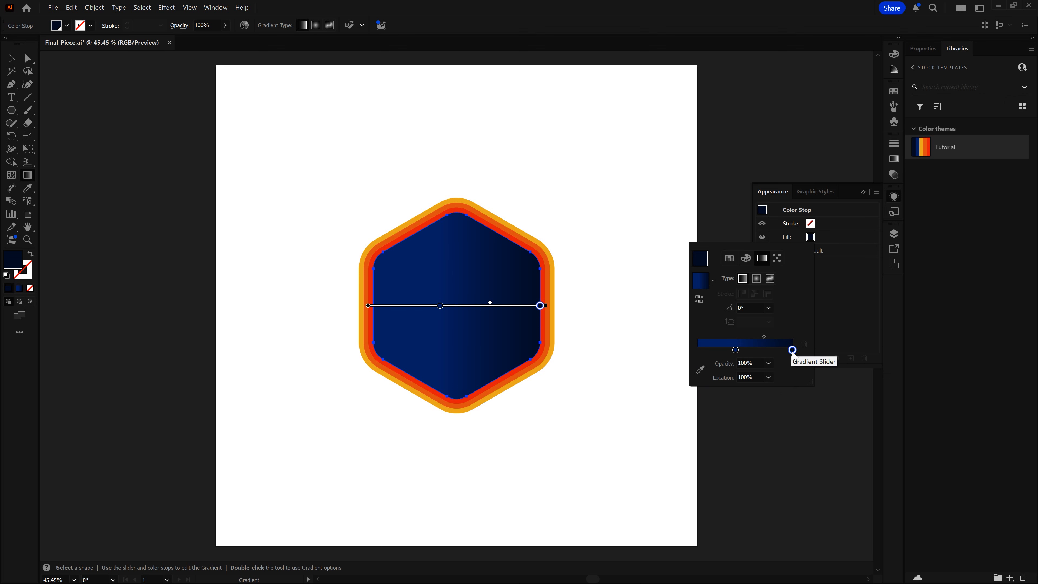
{"action": "left_click_drag", "start_coordinate": [792, 350], "coordinate": [775, 367]}
{"action": "left_click", "coordinate": [750, 375]}
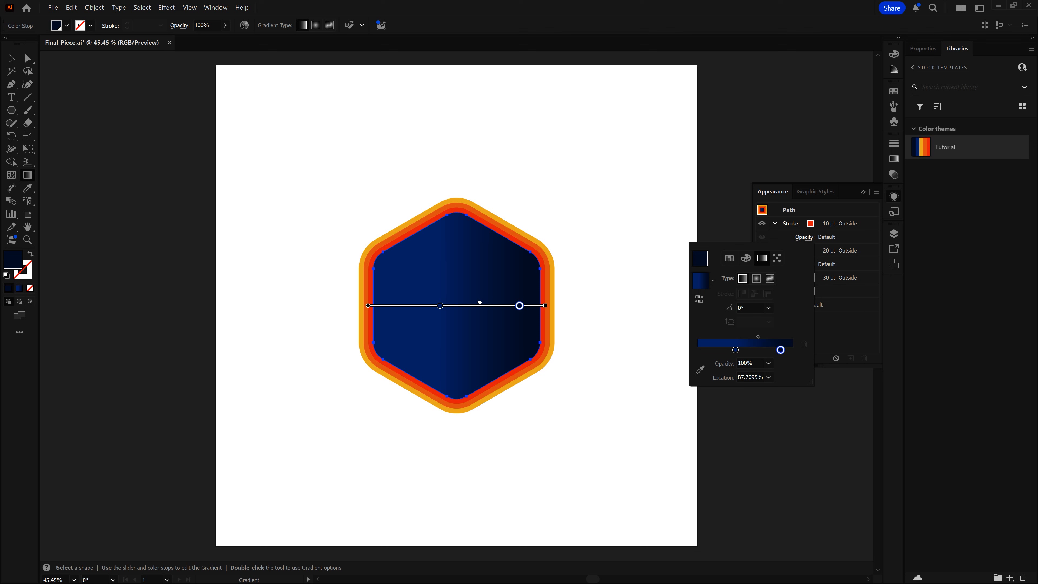
{"action": "left_click", "coordinate": [750, 376]}
{"action": "type", "text": "40.1"}
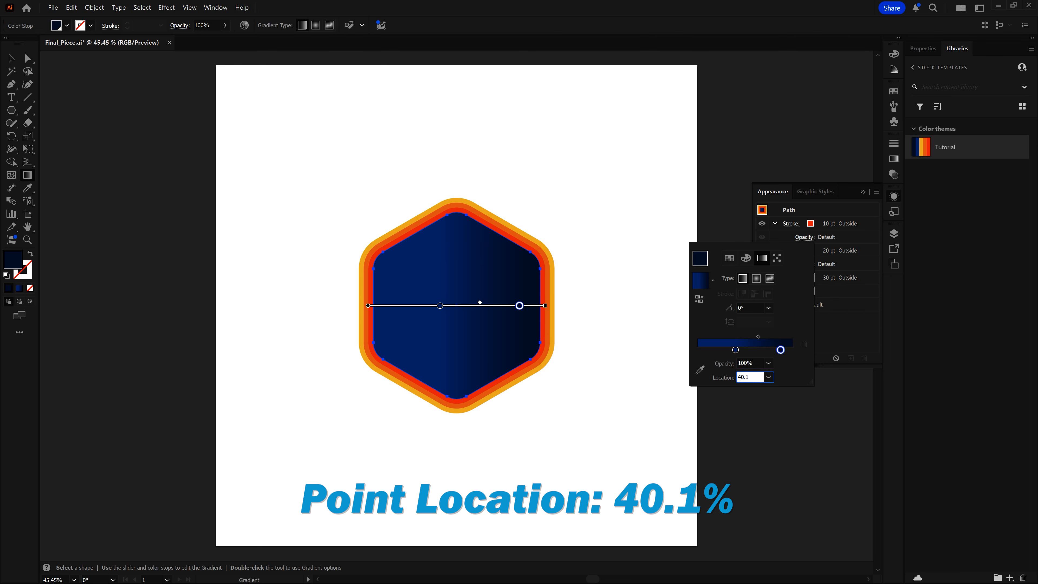
{"action": "key", "text": "Return"}
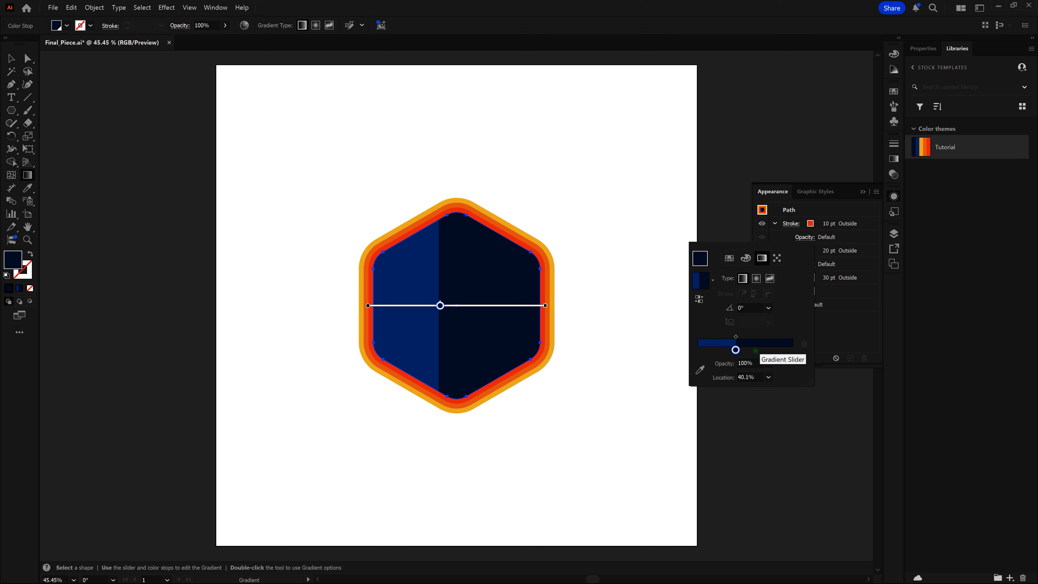
Add a Dark Blue colour stop to the fill gradient and set its location to 45%.
{"action": "left_click", "coordinate": [755, 350]}
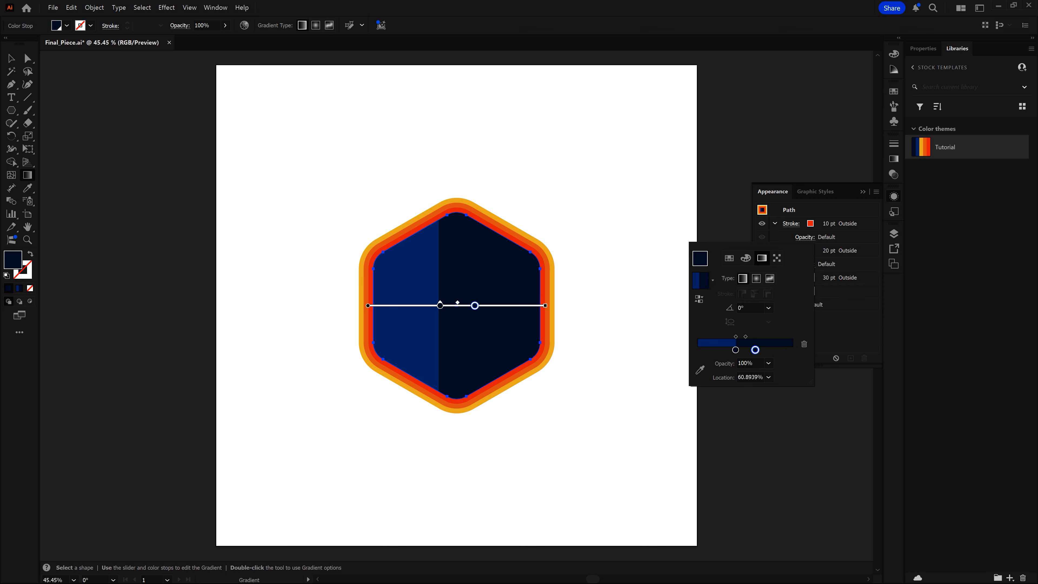
{"action": "double_click", "coordinate": [751, 377]}
{"action": "type", "text": "45"}
{"action": "key", "text": "Return"}
Add another colour stop to the fill gradient, colour it Medium Blue and set its location to 45.1%.
{"action": "left_click", "coordinate": [767, 350]}
{"action": "double_click", "coordinate": [767, 349]}
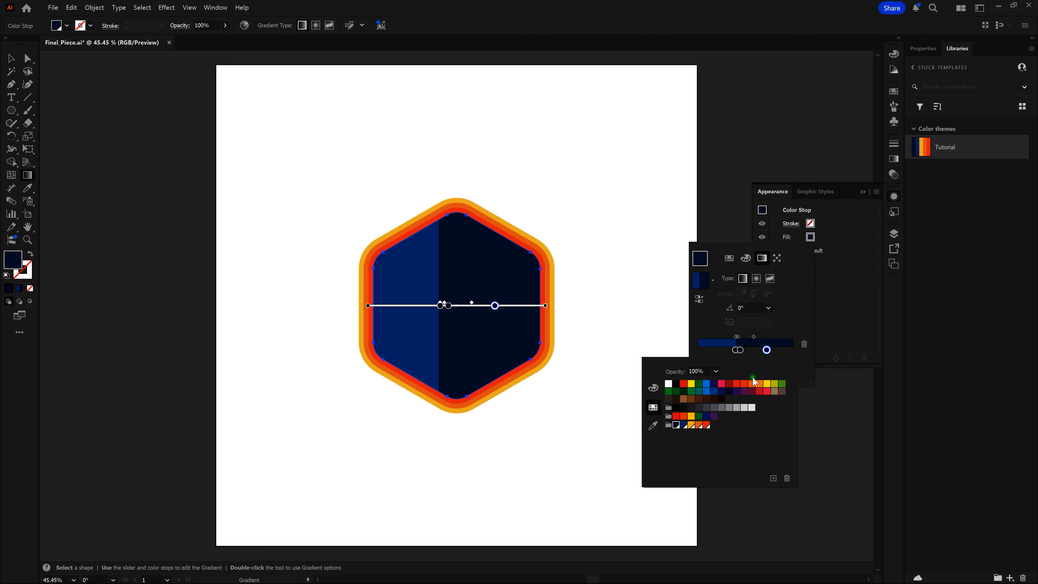
{"action": "left_click", "coordinate": [684, 424]}
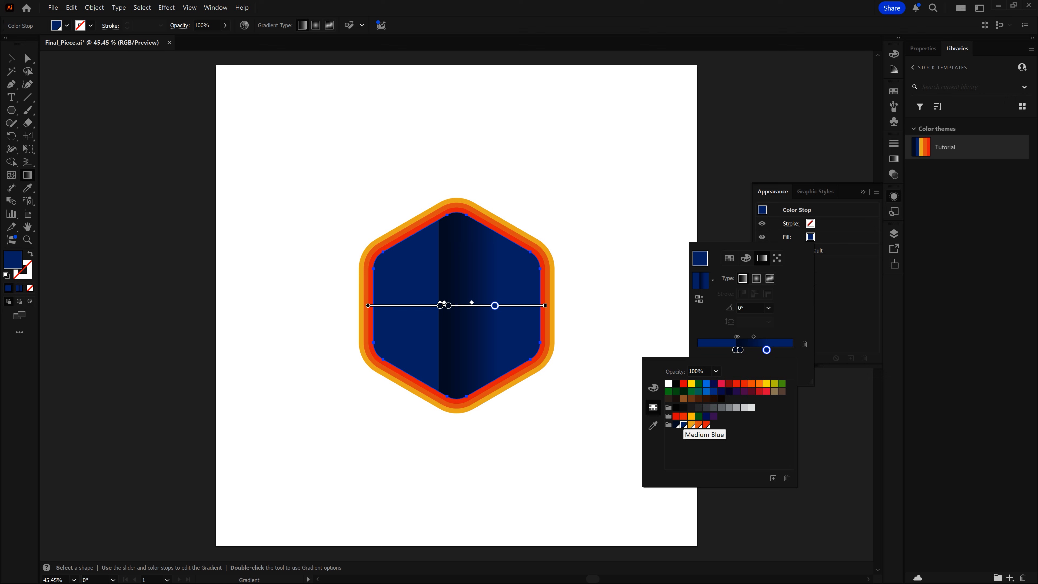
{"action": "left_click", "coordinate": [699, 330]}
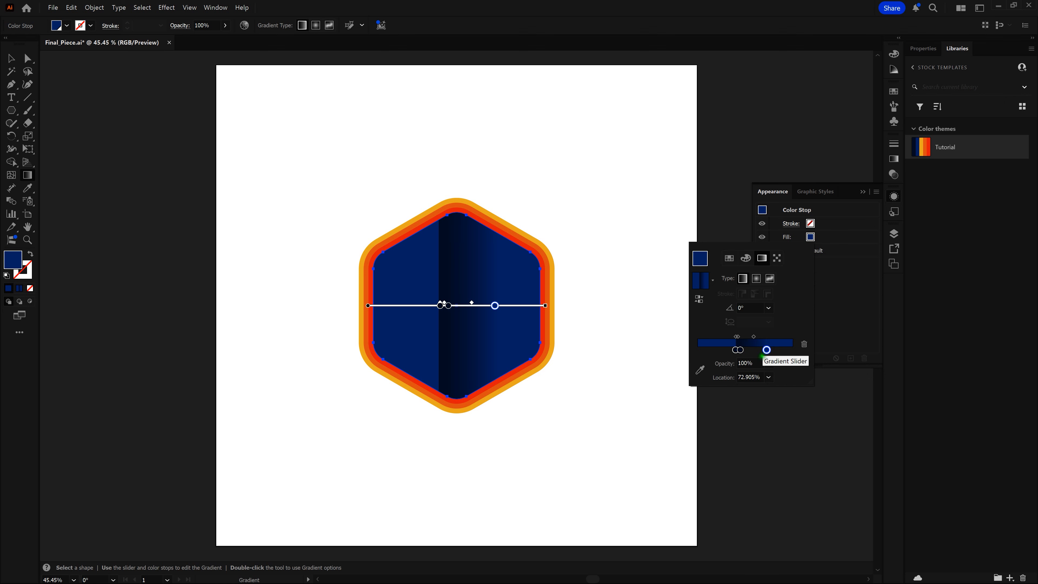
{"action": "left_click", "coordinate": [748, 377]}
{"action": "double_click", "coordinate": [748, 377]}
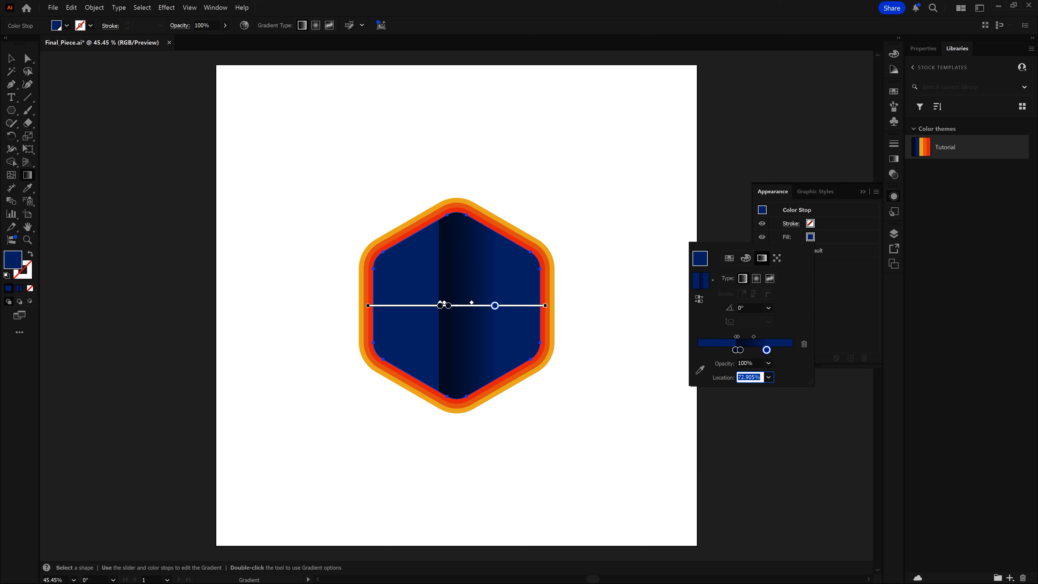
{"action": "type", "text": "45."}
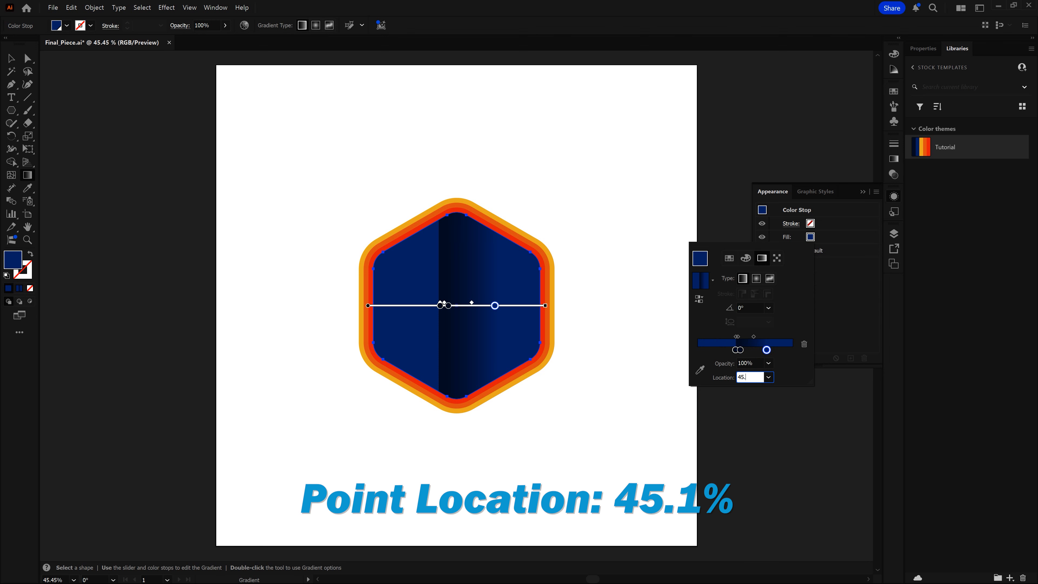
{"action": "type", "text": "1"}
{"action": "key", "text": "Return"}
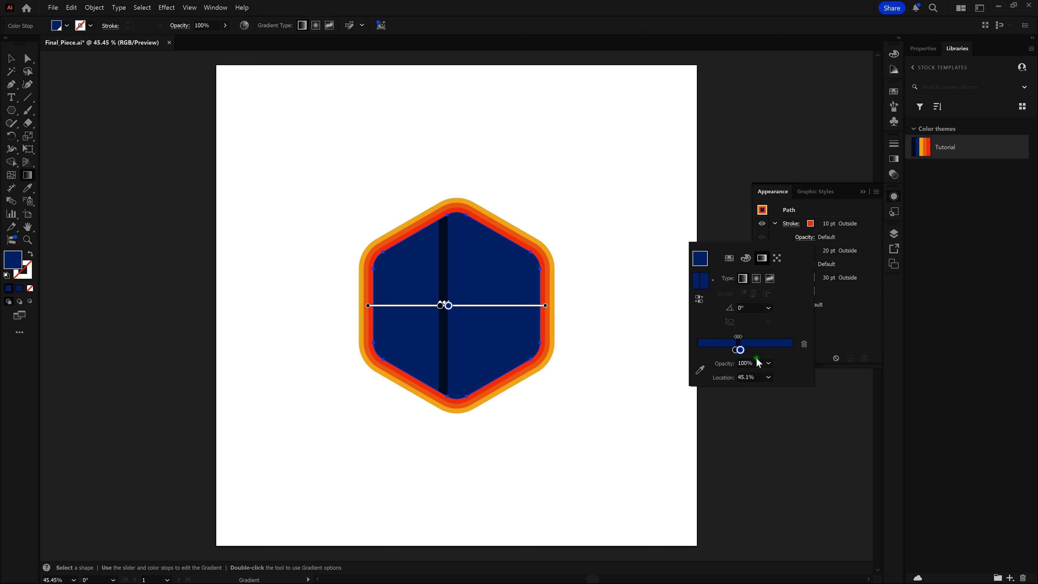
Add a Medium Blue colour stop to the fill gradient and set its location to 55%.
{"action": "left_click", "coordinate": [762, 348]}
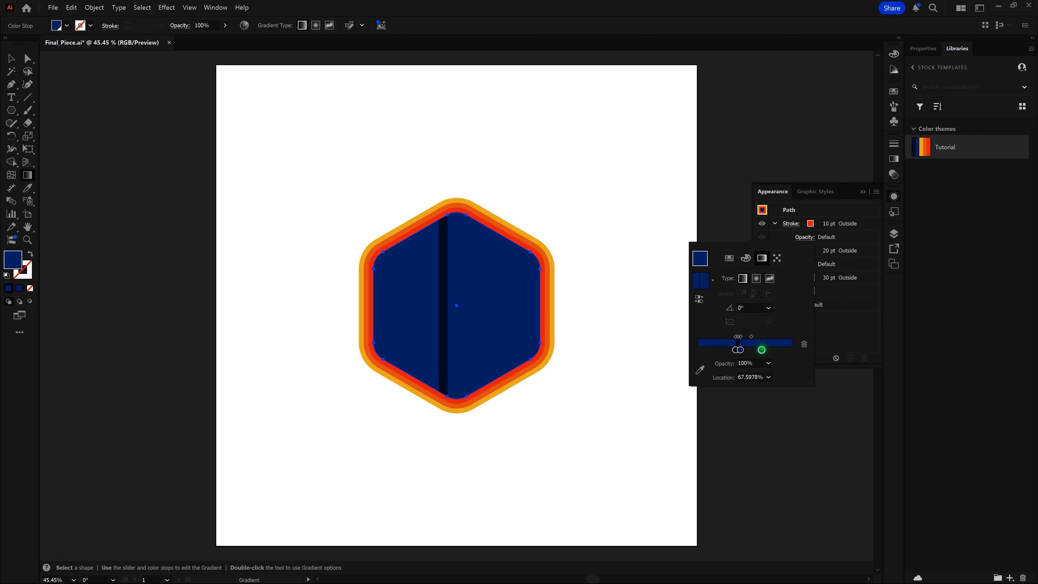
{"action": "left_click", "coordinate": [751, 377]}
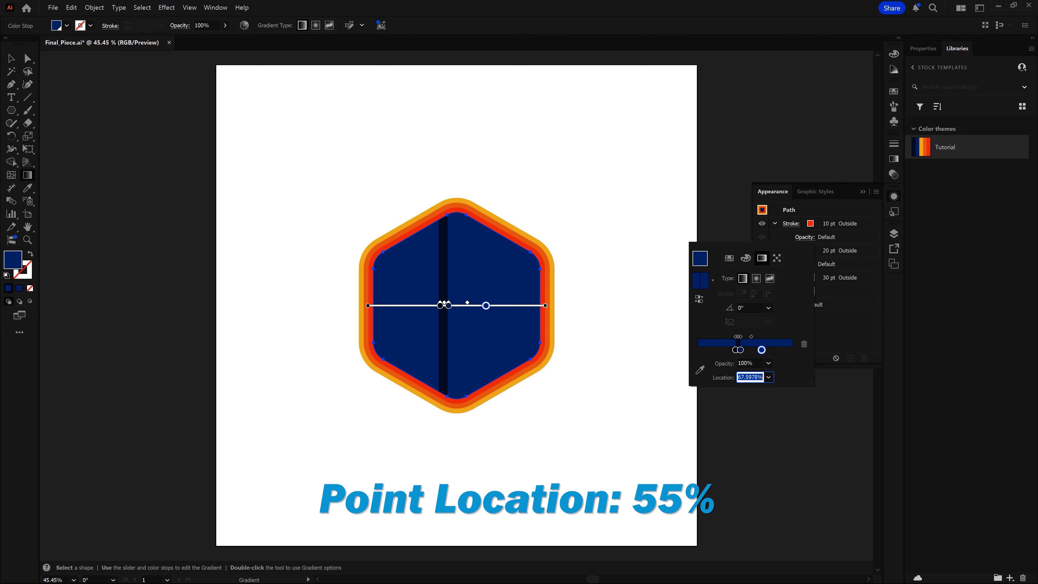
{"action": "type", "text": "55"}
{"action": "key", "text": "Return"}
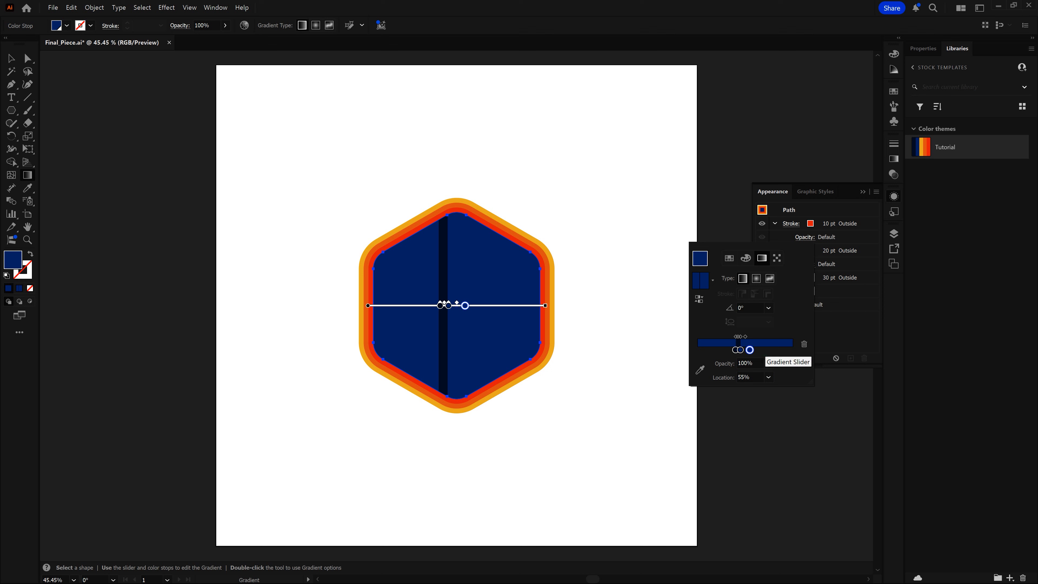
Add a colour stop to the fill gradient, colour it Dark Blue and set its location to 55.1%.
{"action": "left_click", "coordinate": [764, 350]}
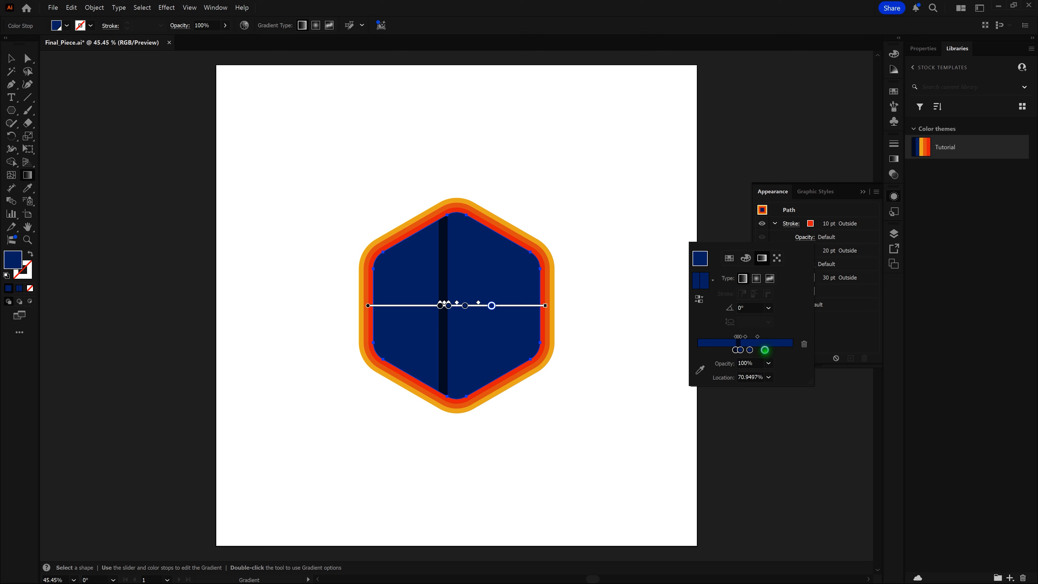
{"action": "double_click", "coordinate": [765, 350]}
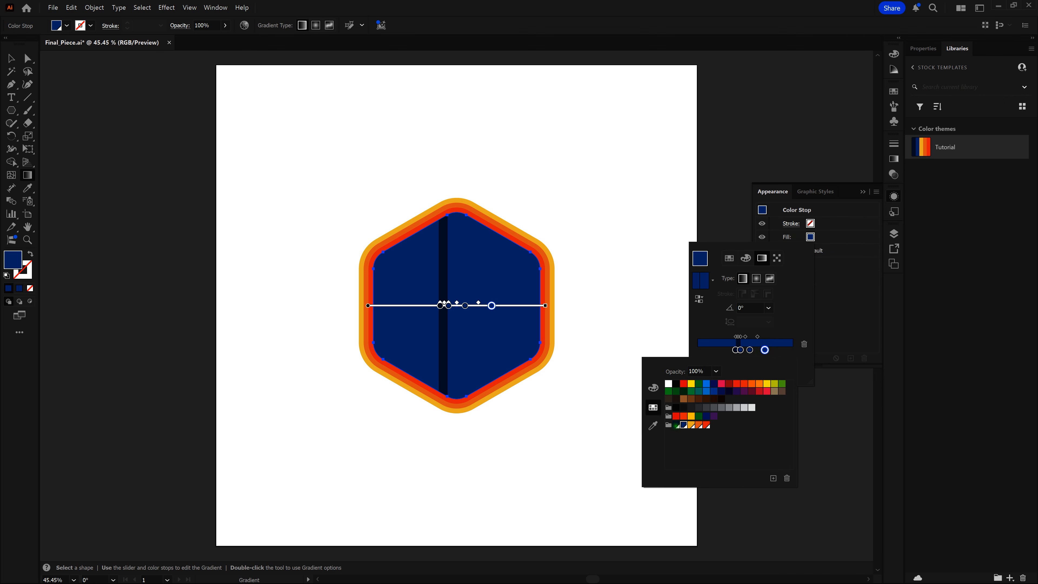
{"action": "left_click", "coordinate": [677, 425]}
{"action": "left_click", "coordinate": [698, 331]}
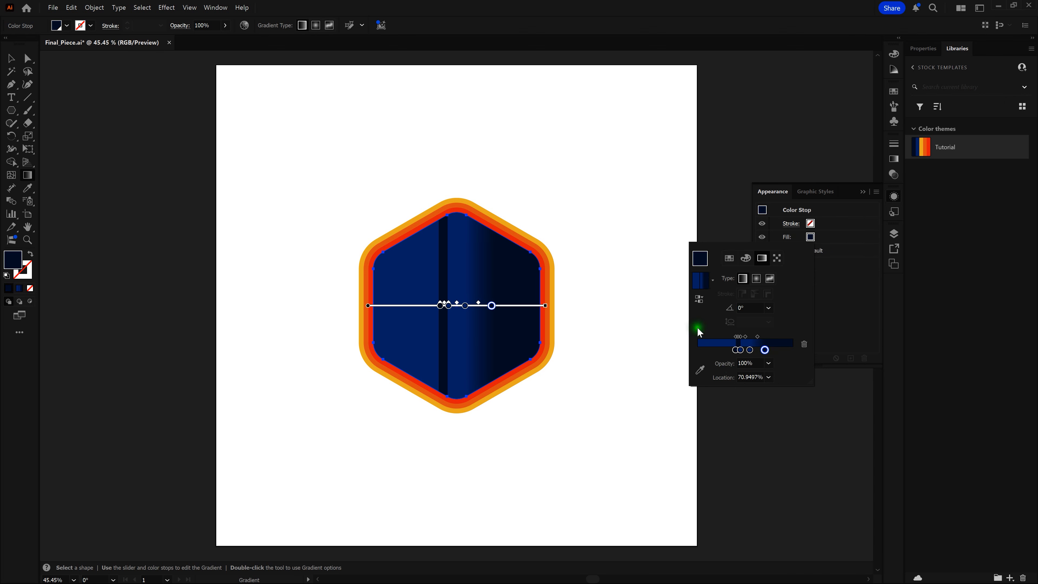
{"action": "left_click", "coordinate": [749, 376]}
{"action": "type", "text": "55.1"}
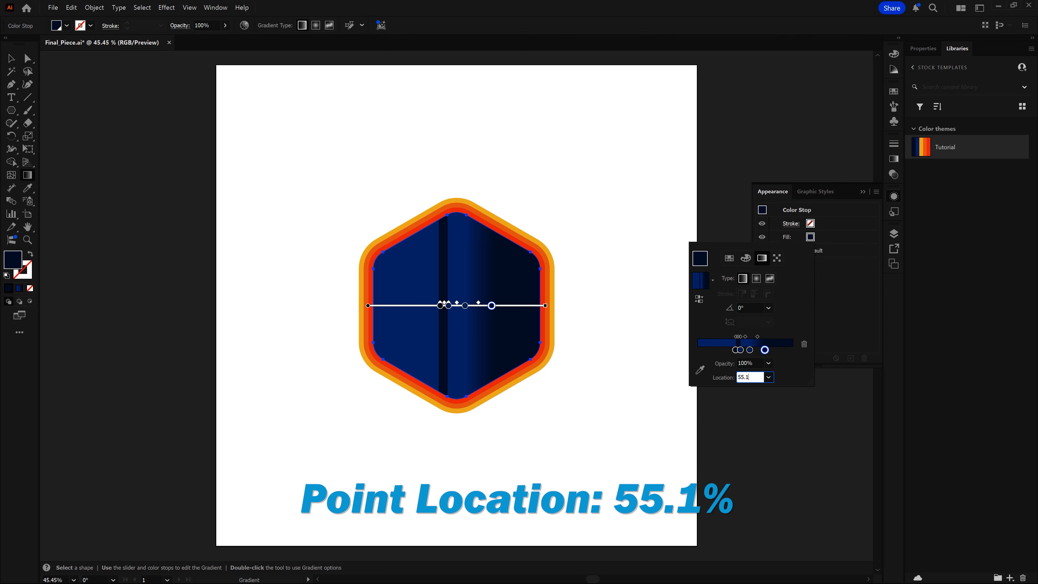
{"action": "key", "text": "Return"}
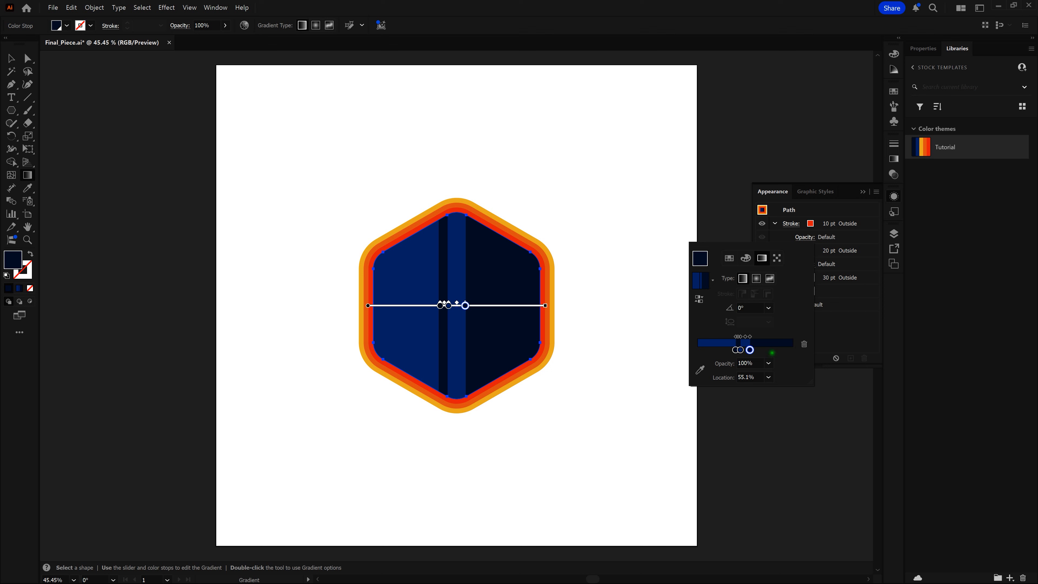
Add a Dark Blue colour stop to the fill gradient and set its location to 60%.
{"action": "left_click", "coordinate": [771, 350]}
{"action": "left_click", "coordinate": [748, 377]}
{"action": "type", "text": "60"}
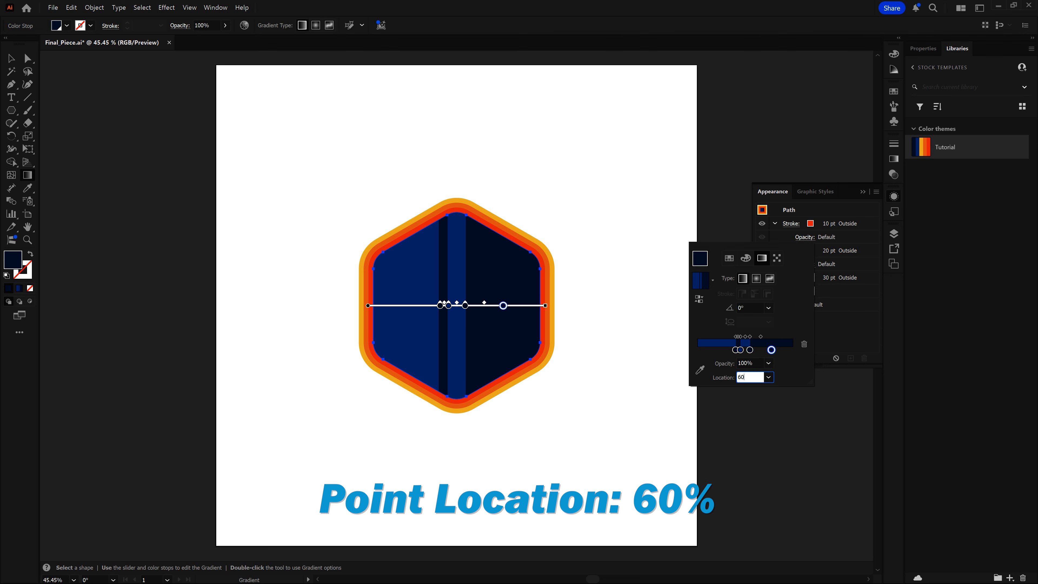
{"action": "key", "text": "Return"}
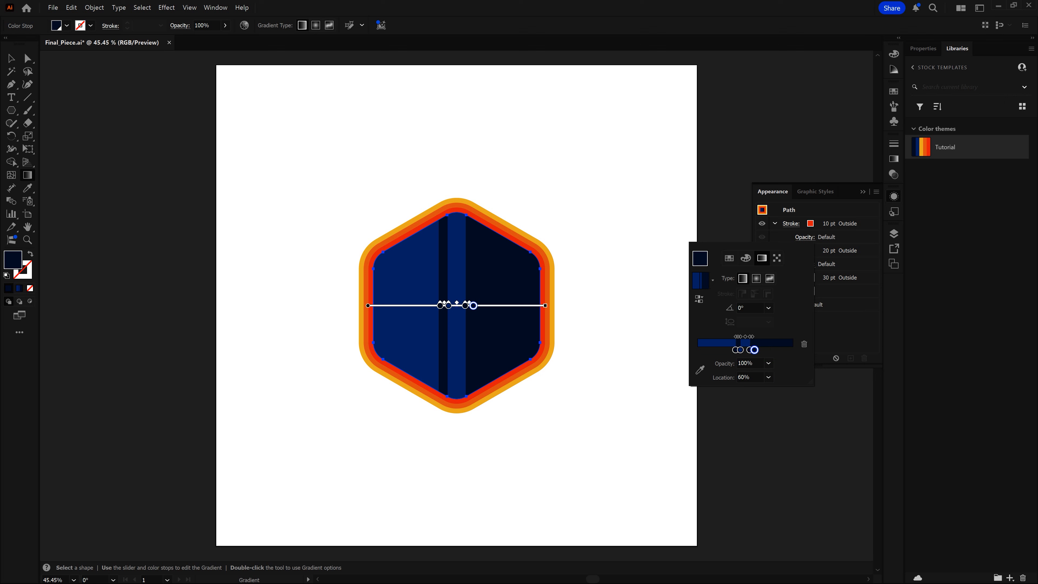
Add another colour stop to the fill gradient, colour it Medium Blue and set its location to 60.1%.
{"action": "left_click", "coordinate": [771, 349]}
{"action": "double_click", "coordinate": [770, 350]}
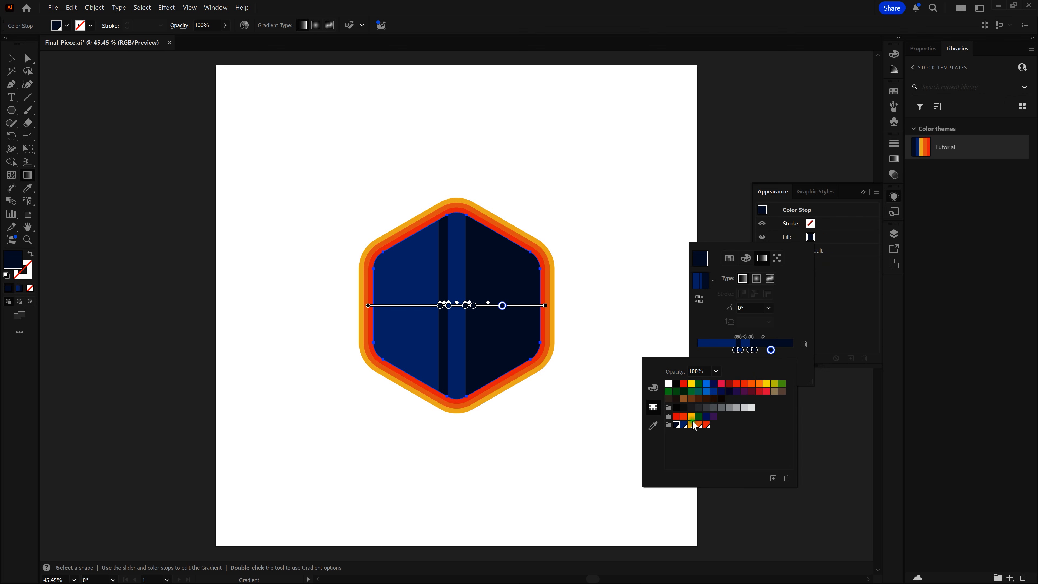
{"action": "left_click", "coordinate": [683, 425]}
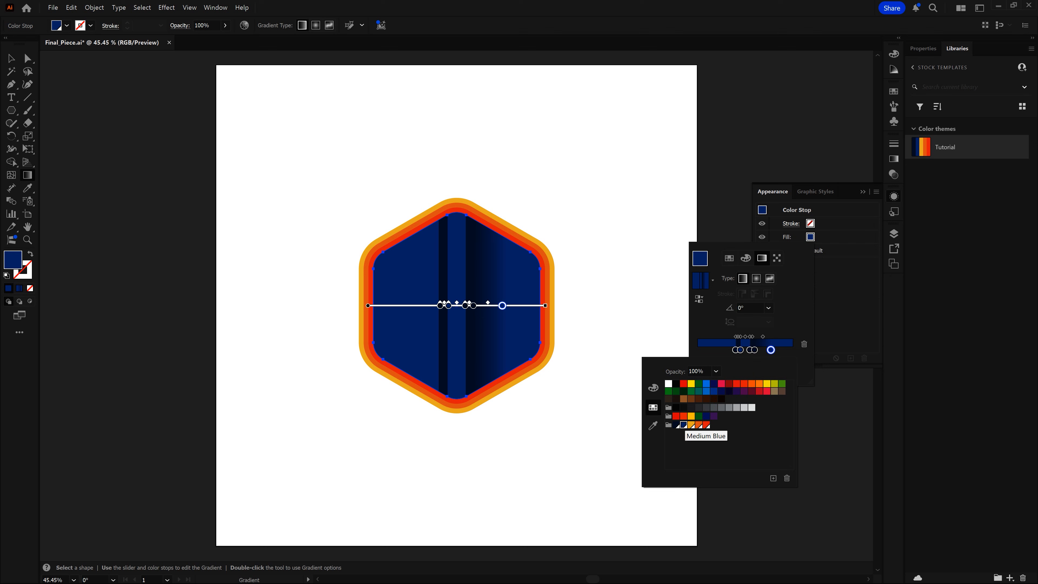
{"action": "left_click", "coordinate": [716, 326]}
{"action": "left_click", "coordinate": [734, 376]}
{"action": "type", "text": "60.1"}
{"action": "key", "text": "Return"}
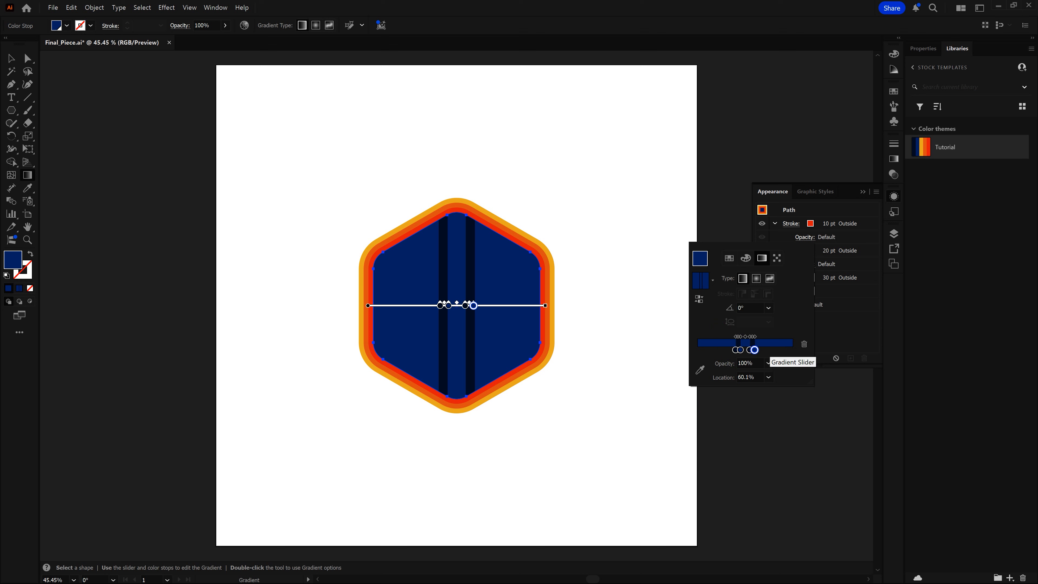
Add a Medium Blue colour stop to the fill gradient and set its location to 65%.
{"action": "left_click", "coordinate": [769, 349]}
{"action": "double_click", "coordinate": [769, 349]}
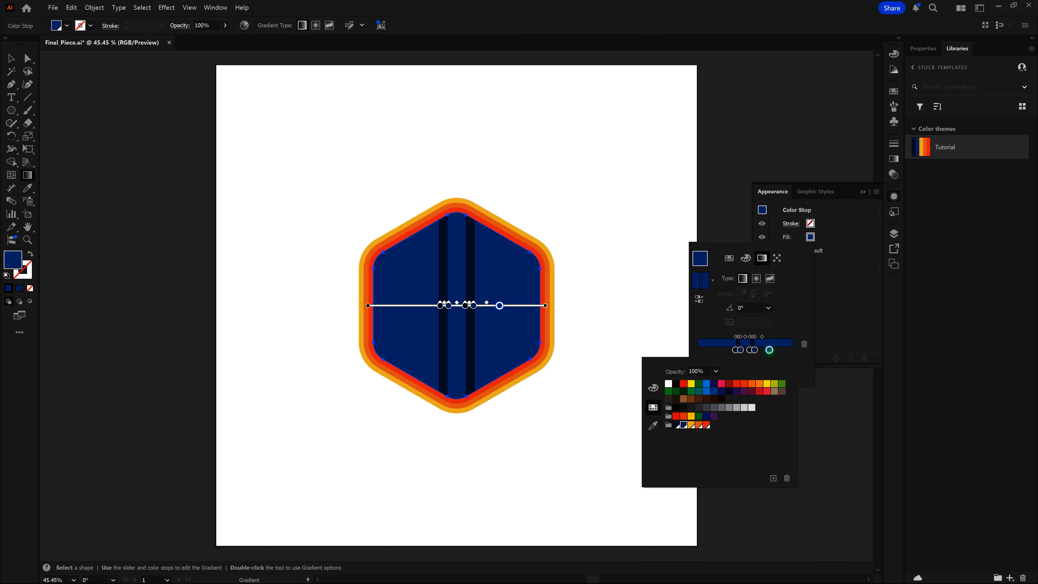
{"action": "left_click", "coordinate": [769, 350]}
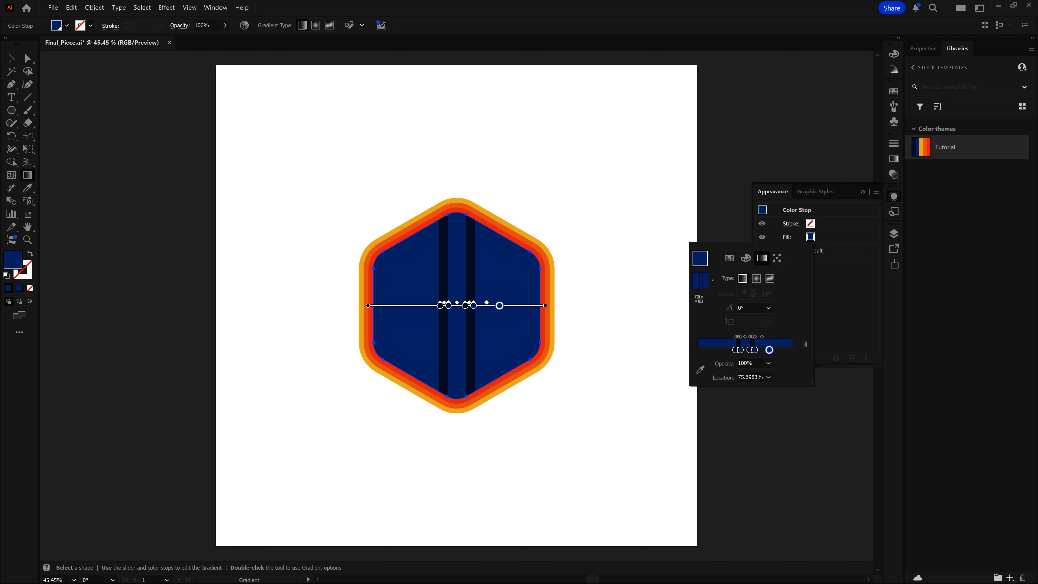
{"action": "left_click", "coordinate": [752, 377]}
{"action": "type", "text": "65"}
{"action": "key", "text": "Return"}
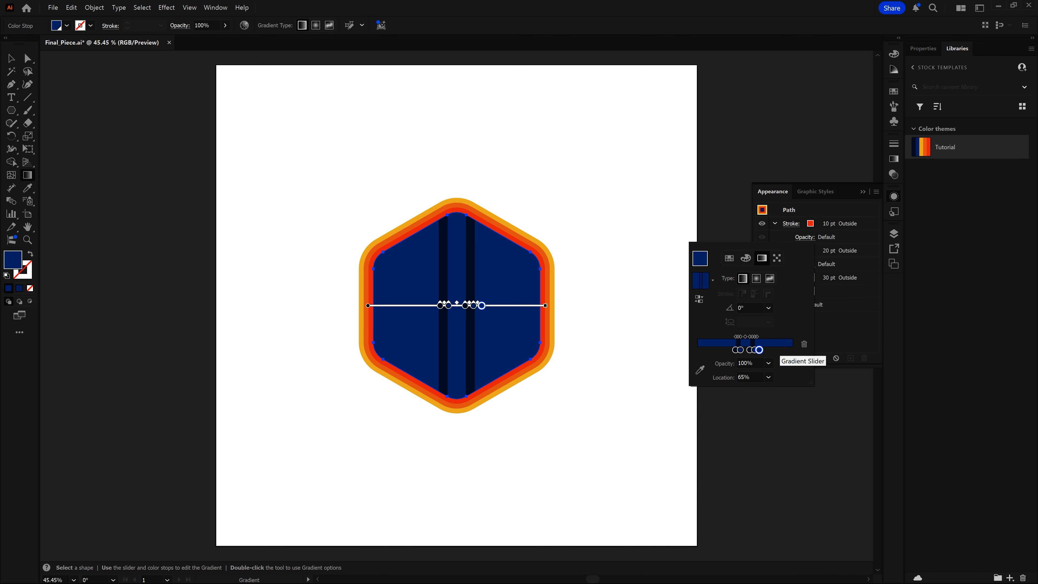
Add the last colour stop to the fill gradient, colour it Dark Blue and set its location to 65.1%.
{"action": "left_click", "coordinate": [779, 349]}
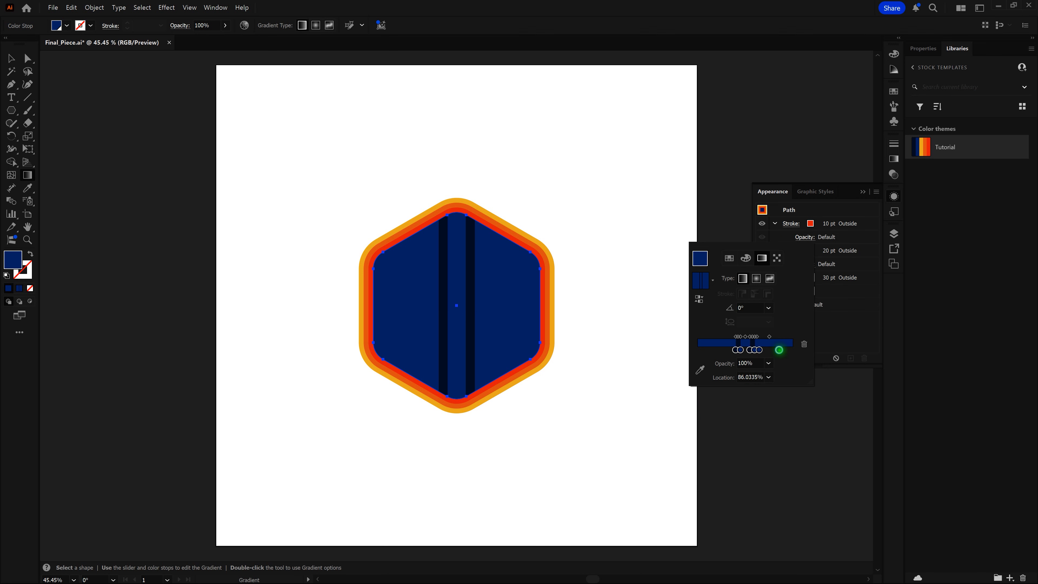
{"action": "double_click", "coordinate": [779, 350]}
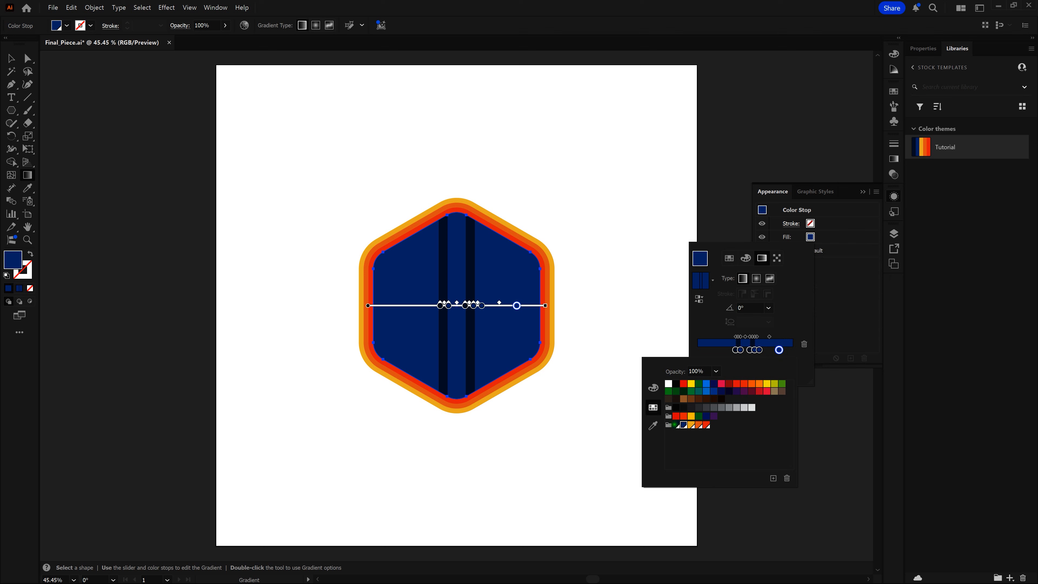
{"action": "left_click", "coordinate": [676, 425]}
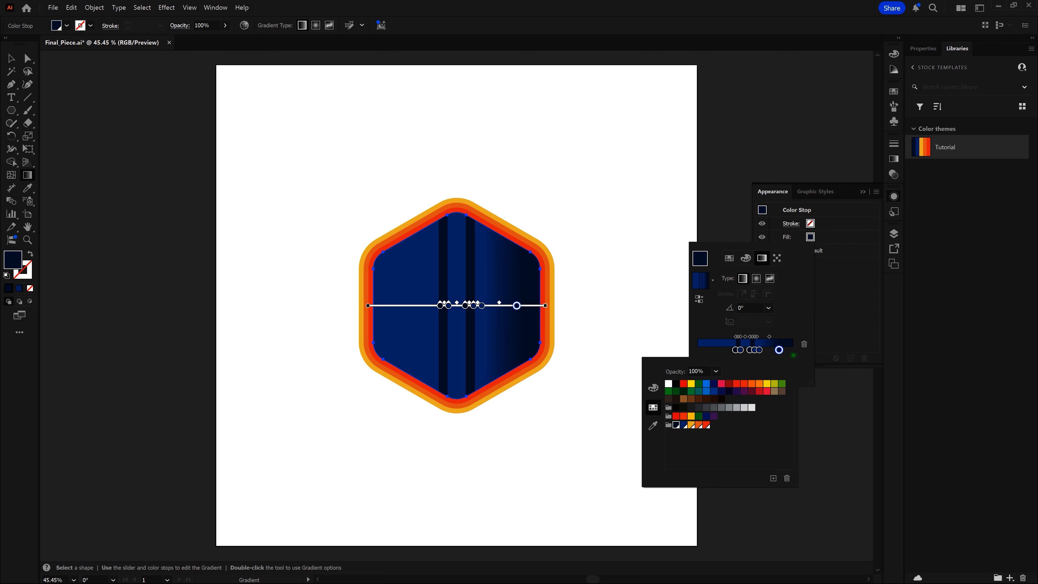
{"action": "left_click", "coordinate": [800, 323]}
{"action": "left_click", "coordinate": [760, 376]}
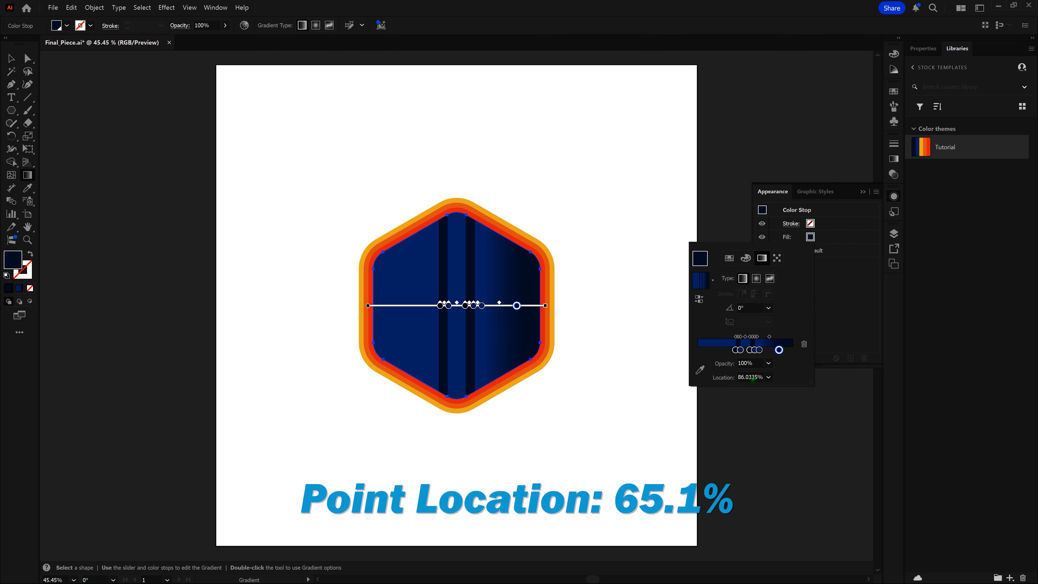
{"action": "type", "text": "65.1"}
{"action": "key", "text": "Return"}
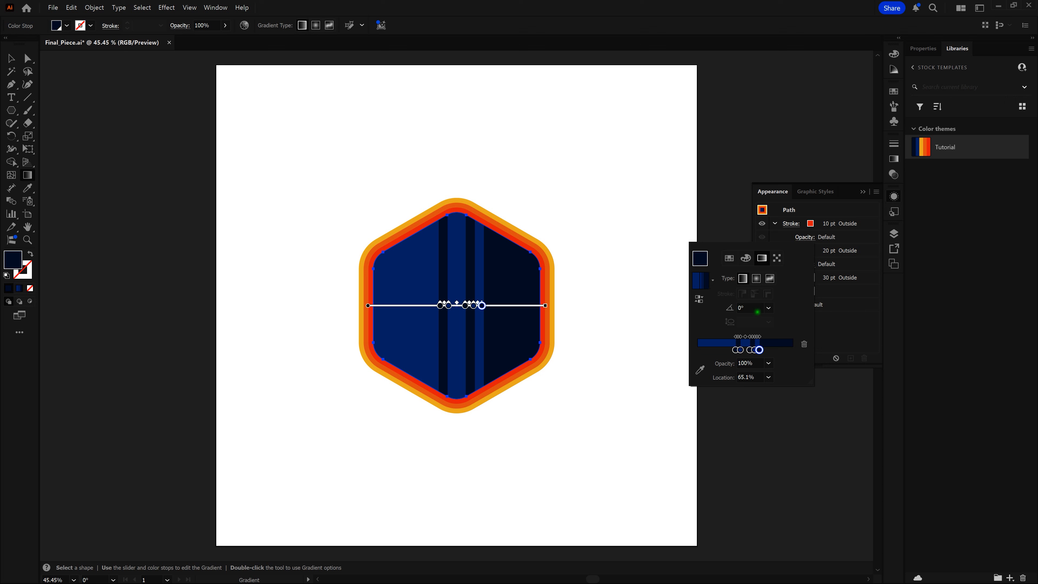
Try the radial gradient type, return the fill to linear and set the gradient angle to 60°.
{"action": "left_click", "coordinate": [756, 279]}
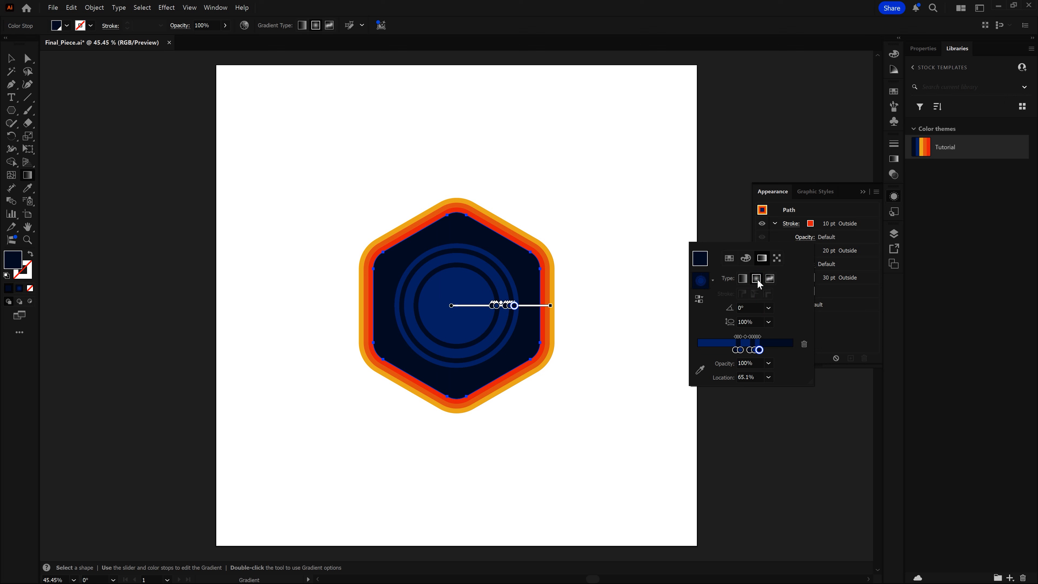
{"action": "left_click", "coordinate": [744, 280]}
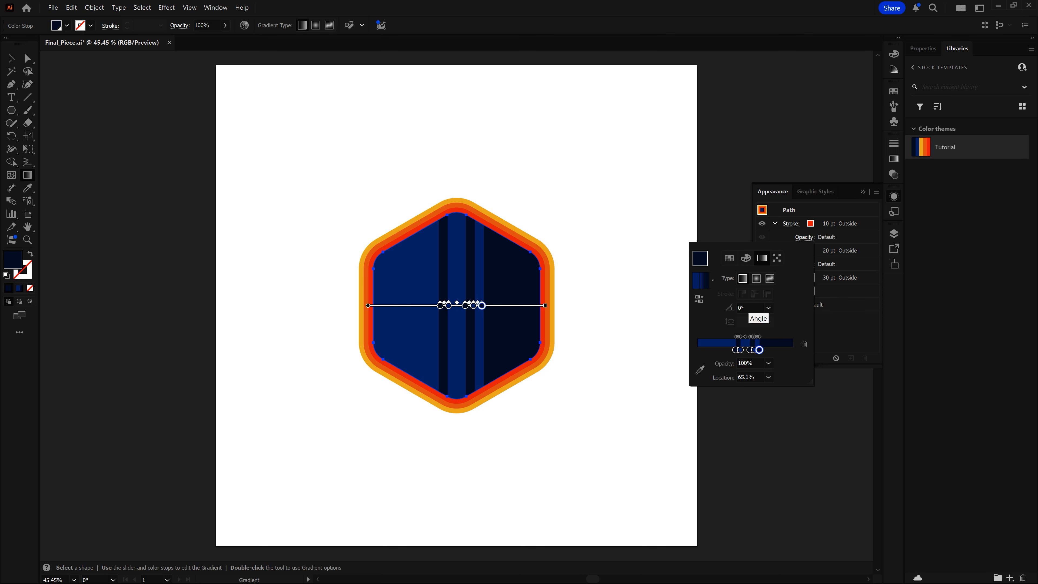
{"action": "left_click", "coordinate": [752, 308]}
{"action": "type", "text": "60"}
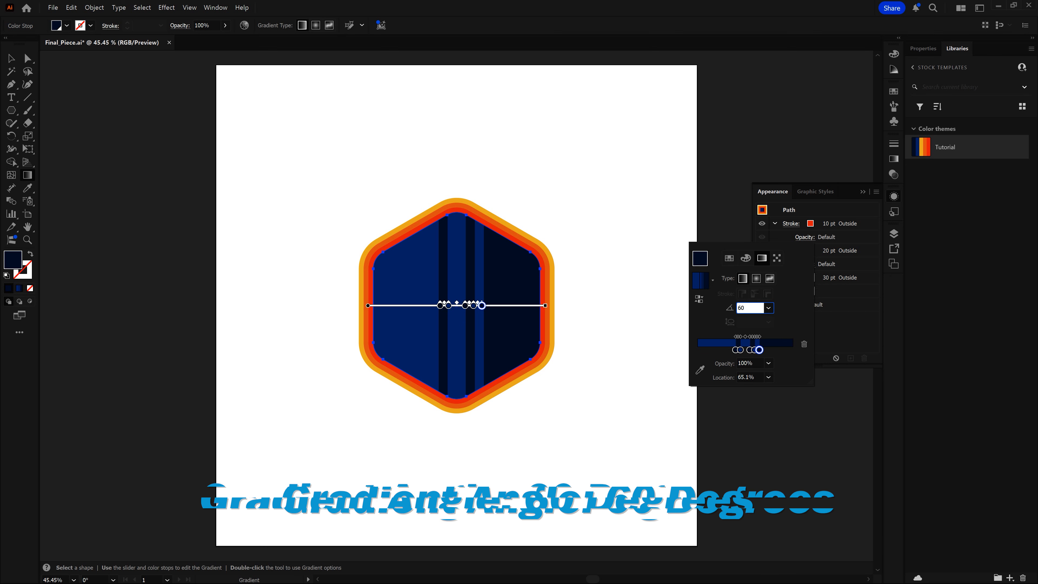
{"action": "key", "text": "Return"}
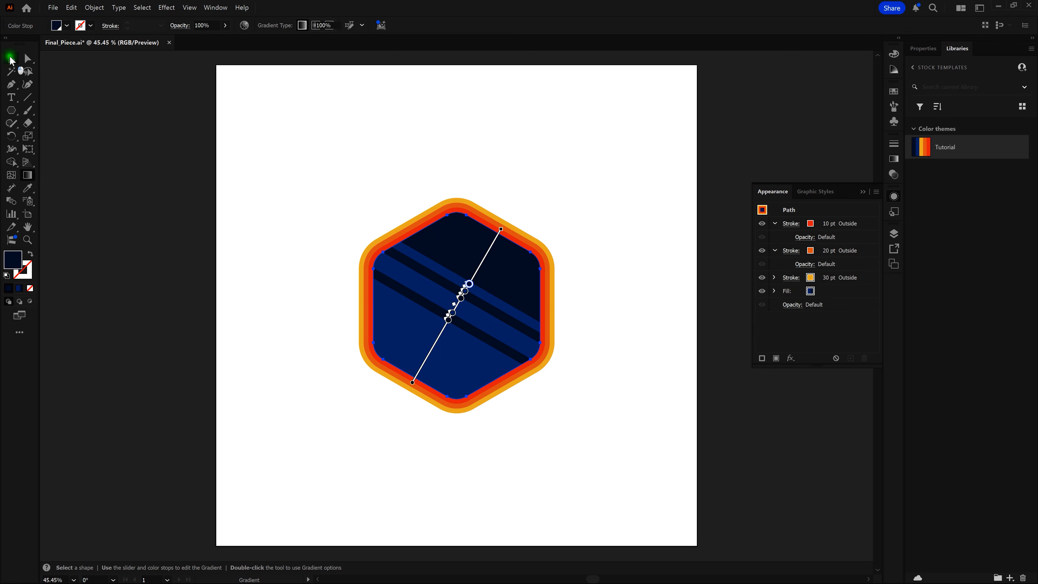
Select the hexagon with the Selection tool and save its striped fill gradient as a swatch.
{"action": "key", "text": "v"}
{"action": "left_click", "coordinate": [566, 187]}
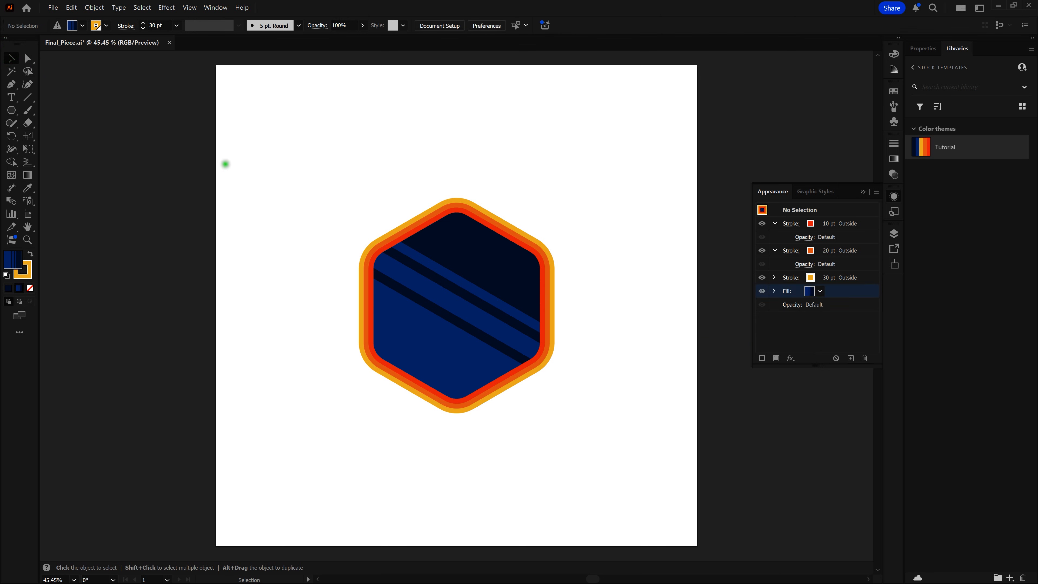
{"action": "left_click", "coordinate": [434, 291]}
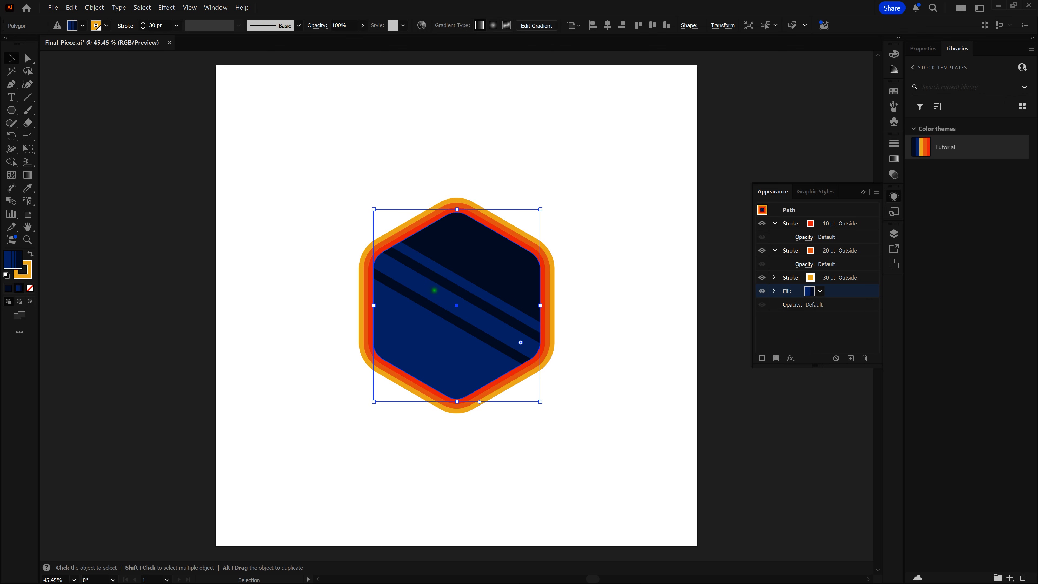
{"action": "left_click", "coordinate": [809, 291]}
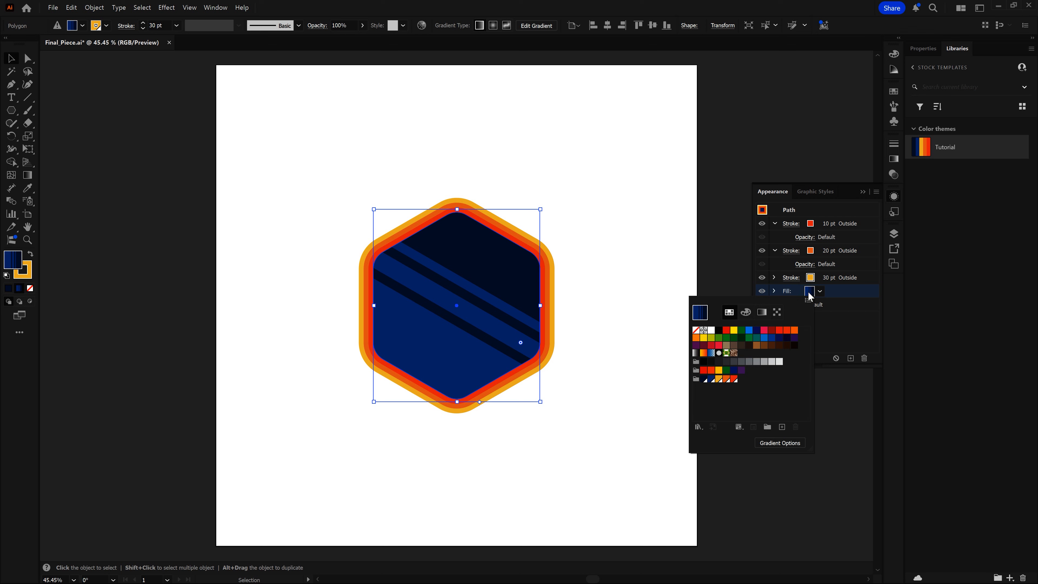
{"action": "left_click", "coordinate": [762, 313]}
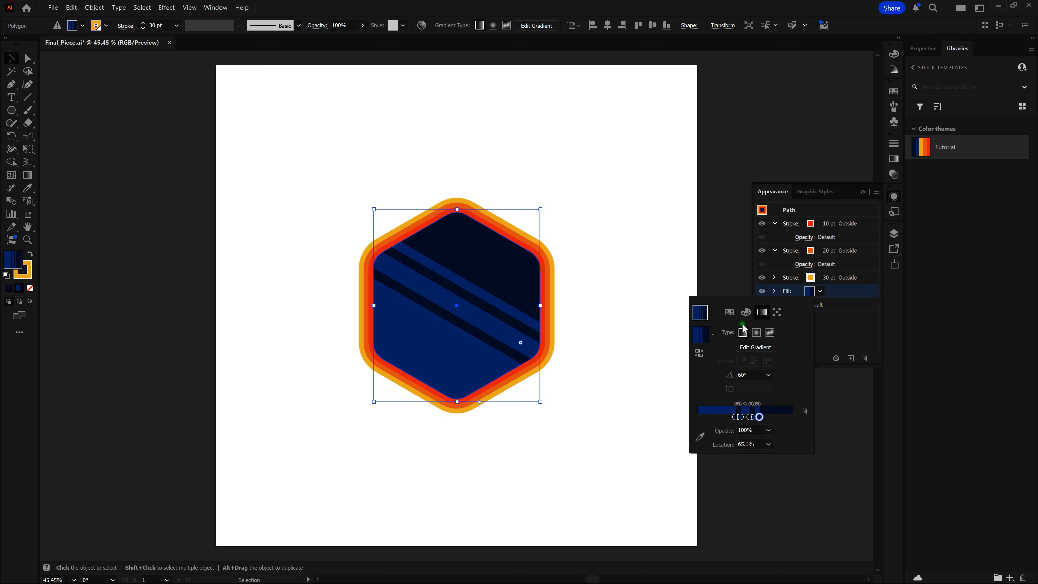
{"action": "left_click", "coordinate": [713, 334]}
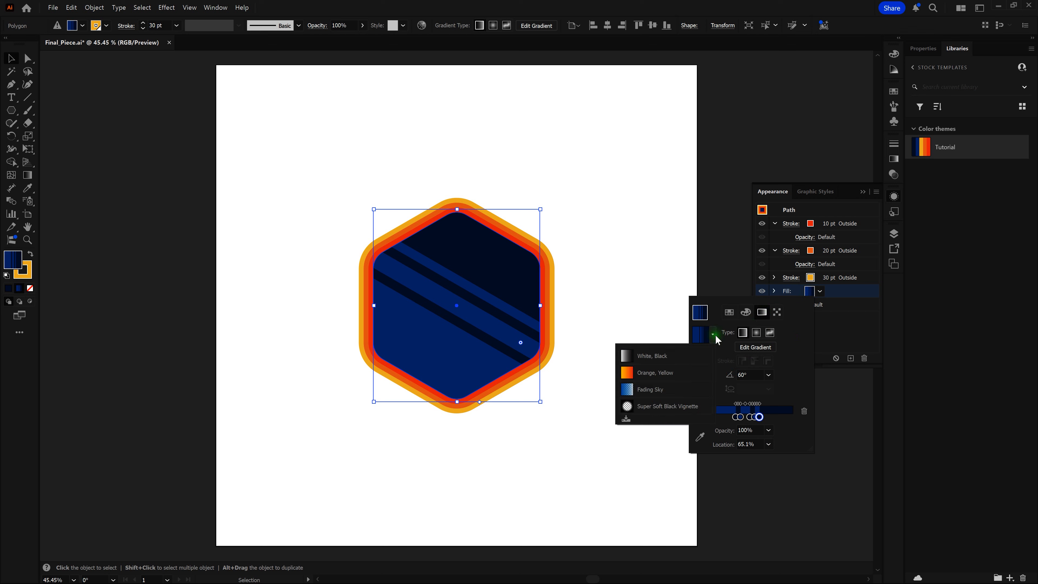
{"action": "left_click", "coordinate": [625, 419]}
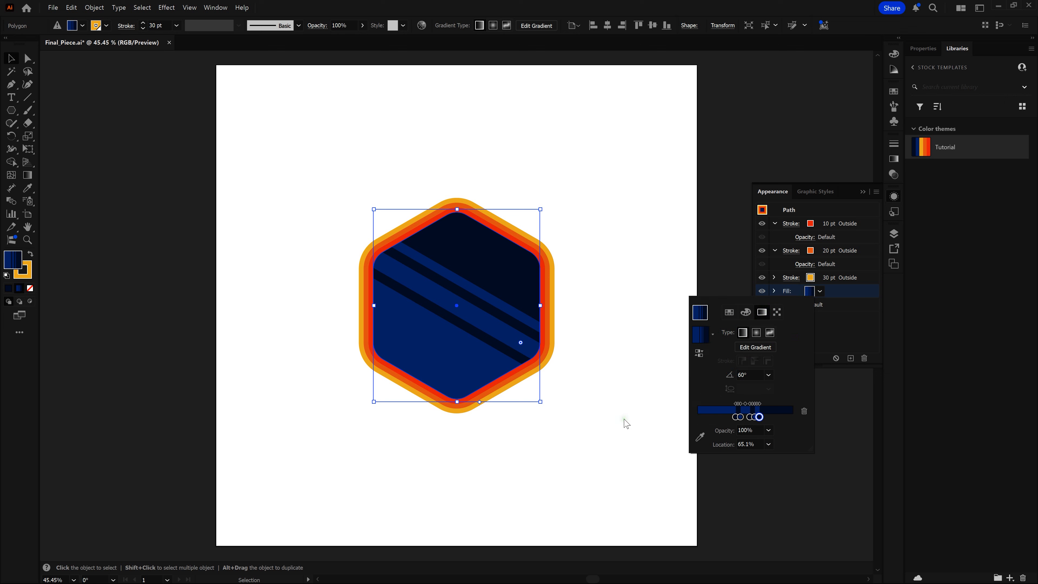
Move the newly saved gradient swatch into the colour group that holds the blue and orange theme swatches.
{"action": "left_click", "coordinate": [699, 355]}
{"action": "left_click", "coordinate": [729, 312]}
{"action": "left_click", "coordinate": [741, 352]}
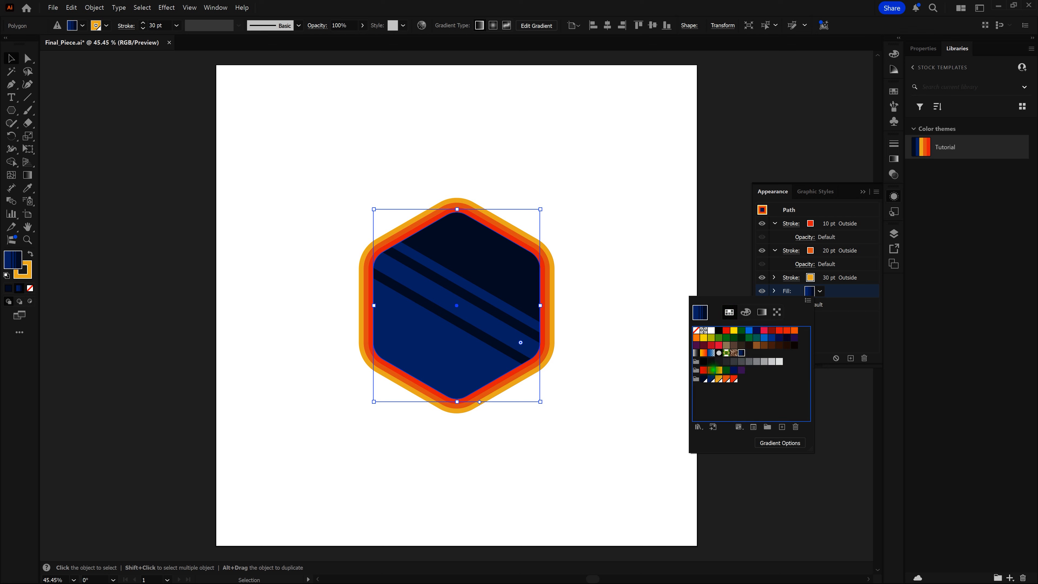
{"action": "left_click", "coordinate": [695, 380]}
{"action": "left_click_drag", "start_coordinate": [742, 352], "coordinate": [696, 380]}
Apply the new gradient swatch to the hexagon's fill and rename the swatch "Blu Gradient".
{"action": "left_click", "coordinate": [740, 378]}
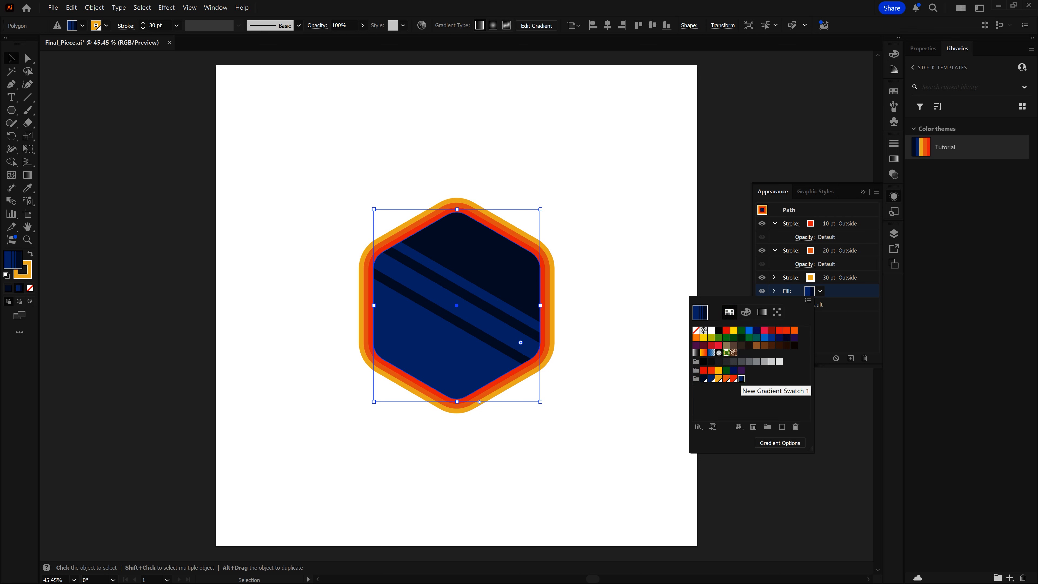
{"action": "double_click", "coordinate": [740, 378]}
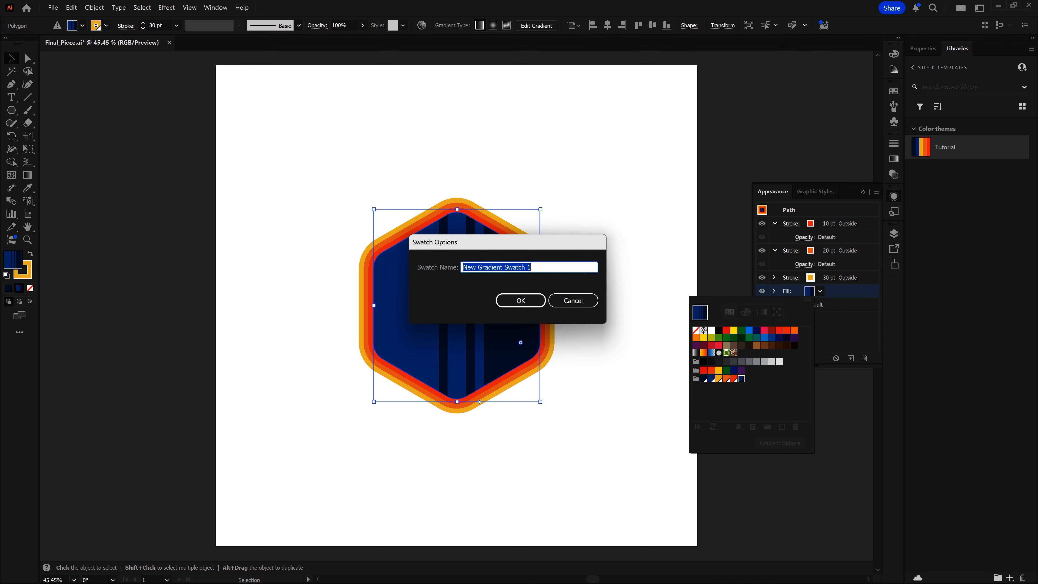
{"action": "type", "text": "Blu Gradient"}
{"action": "key", "text": "Return"}
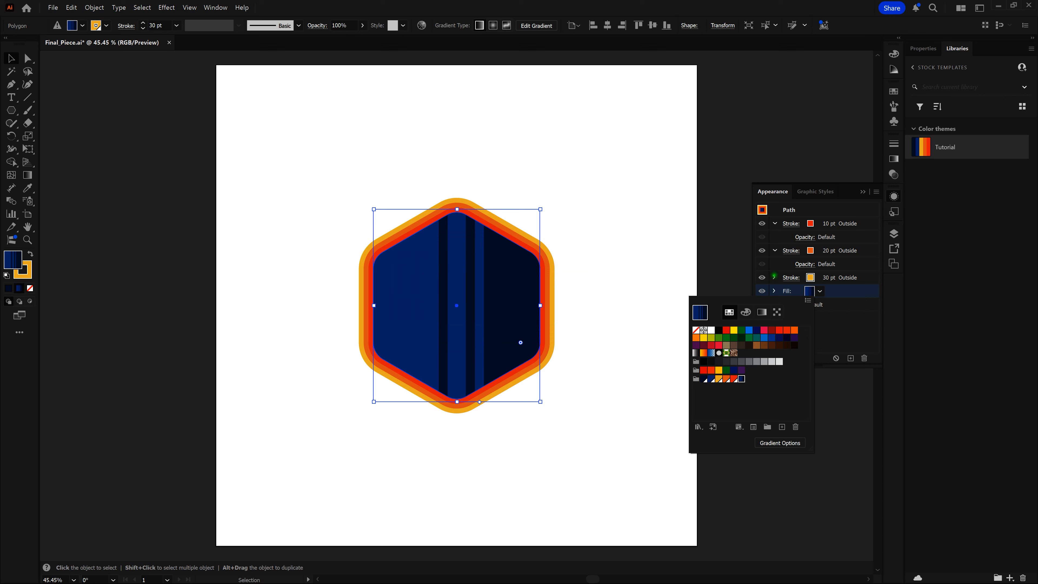
Set the angle of the hexagon's fill gradient to 60° and deselect the shape.
{"action": "left_click", "coordinate": [762, 312]}
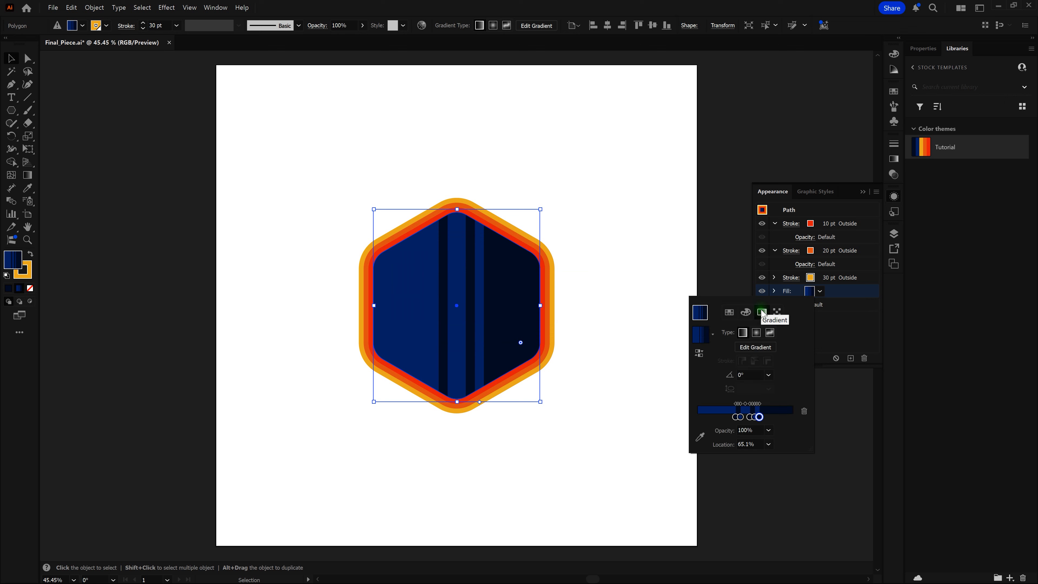
{"action": "left_click", "coordinate": [746, 375]}
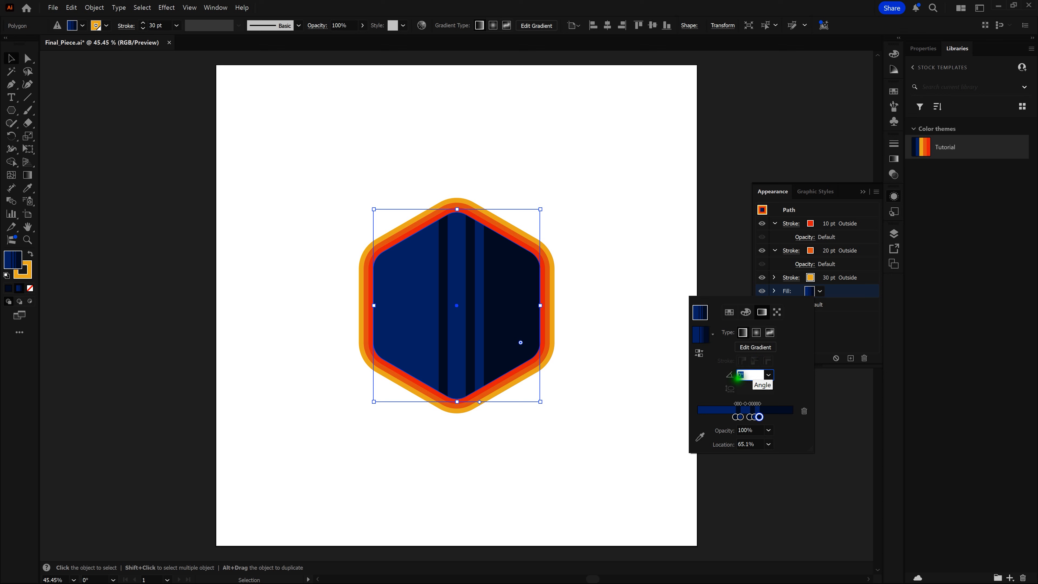
{"action": "type", "text": "6"}
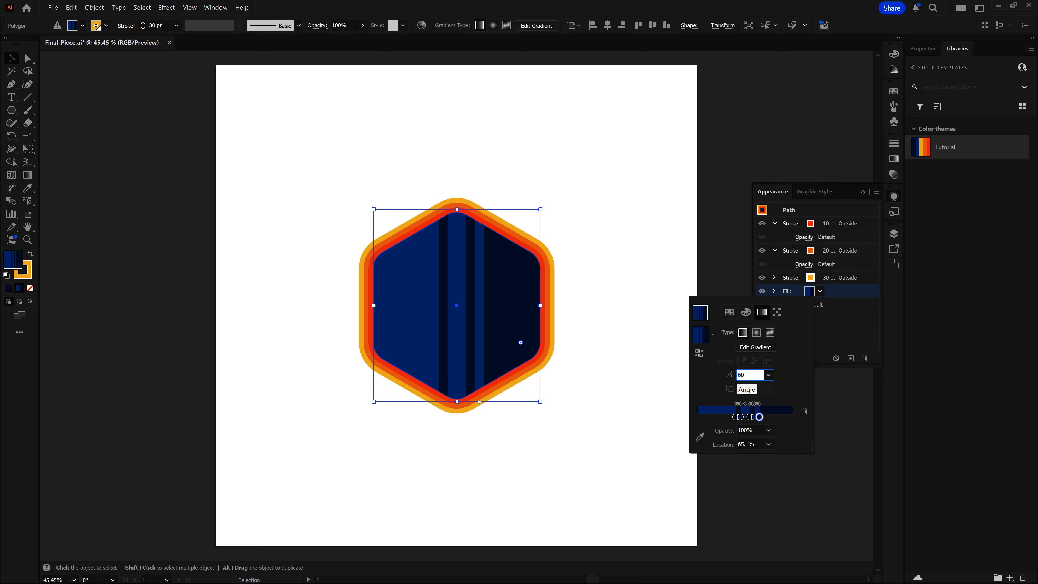
{"action": "type", "text": "0"}
{"action": "key", "text": "Return"}
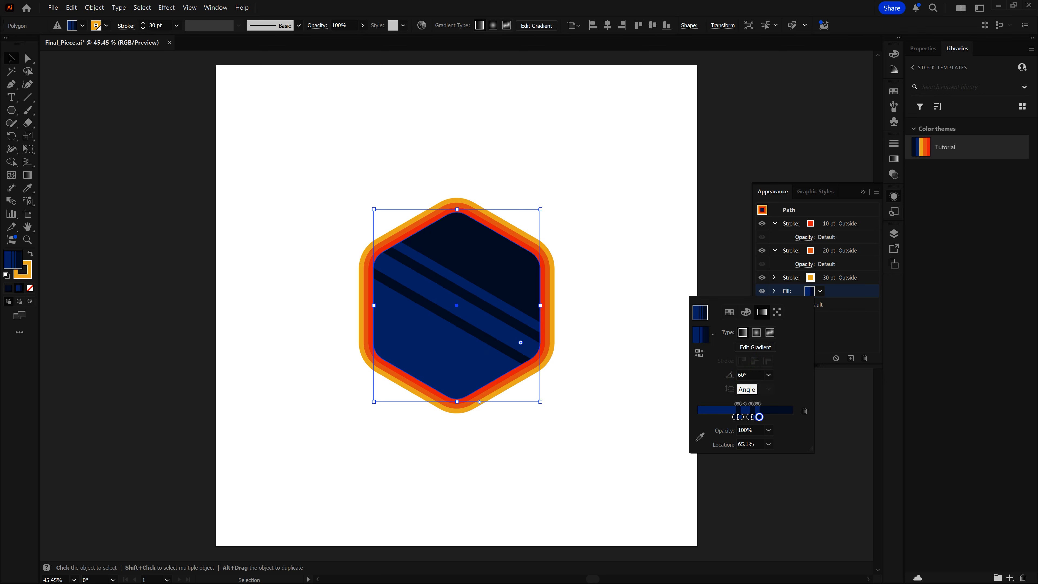
{"action": "left_click", "coordinate": [731, 285]}
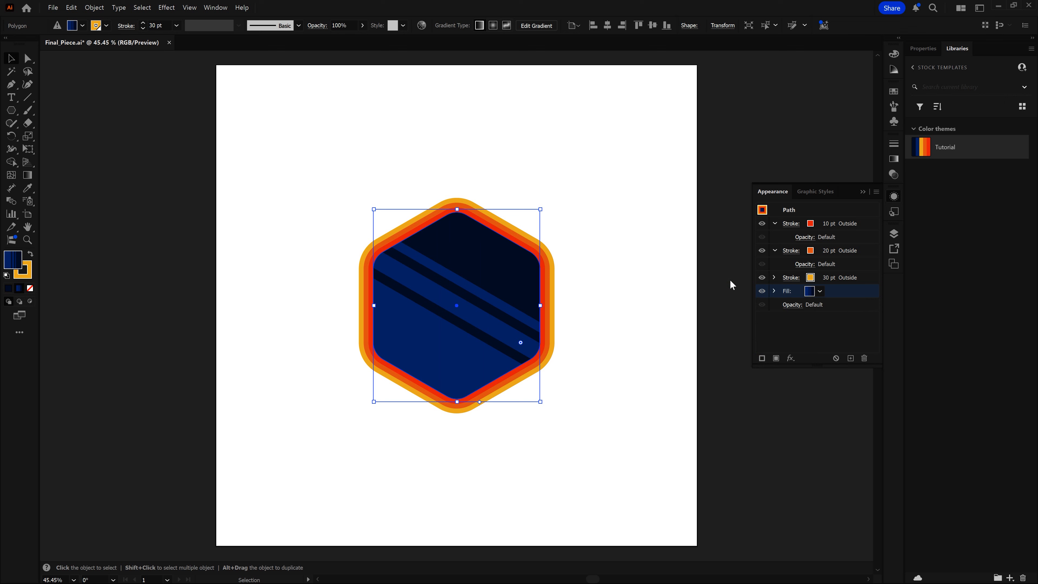
{"action": "left_click", "coordinate": [655, 284]}
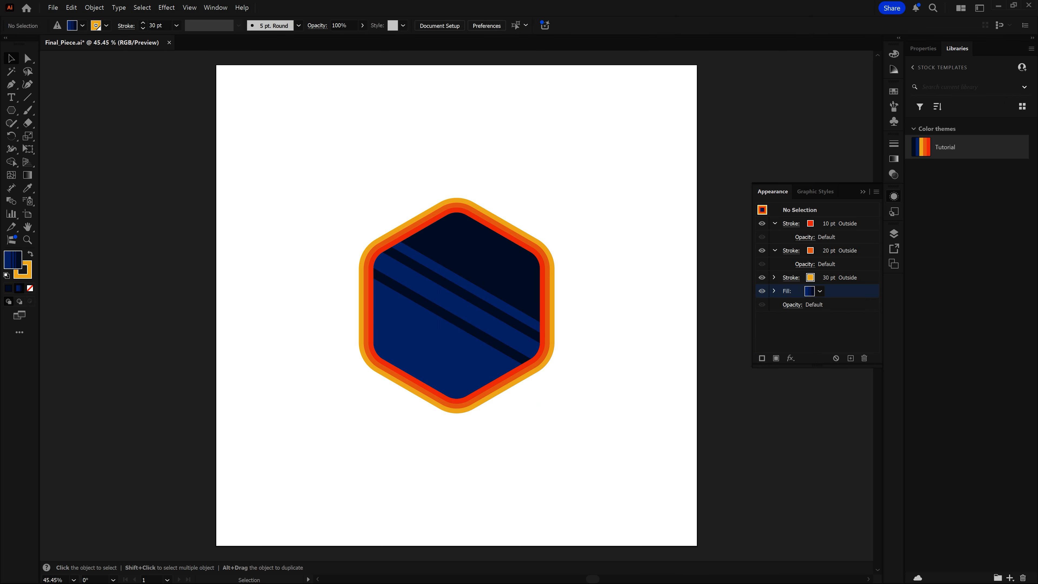